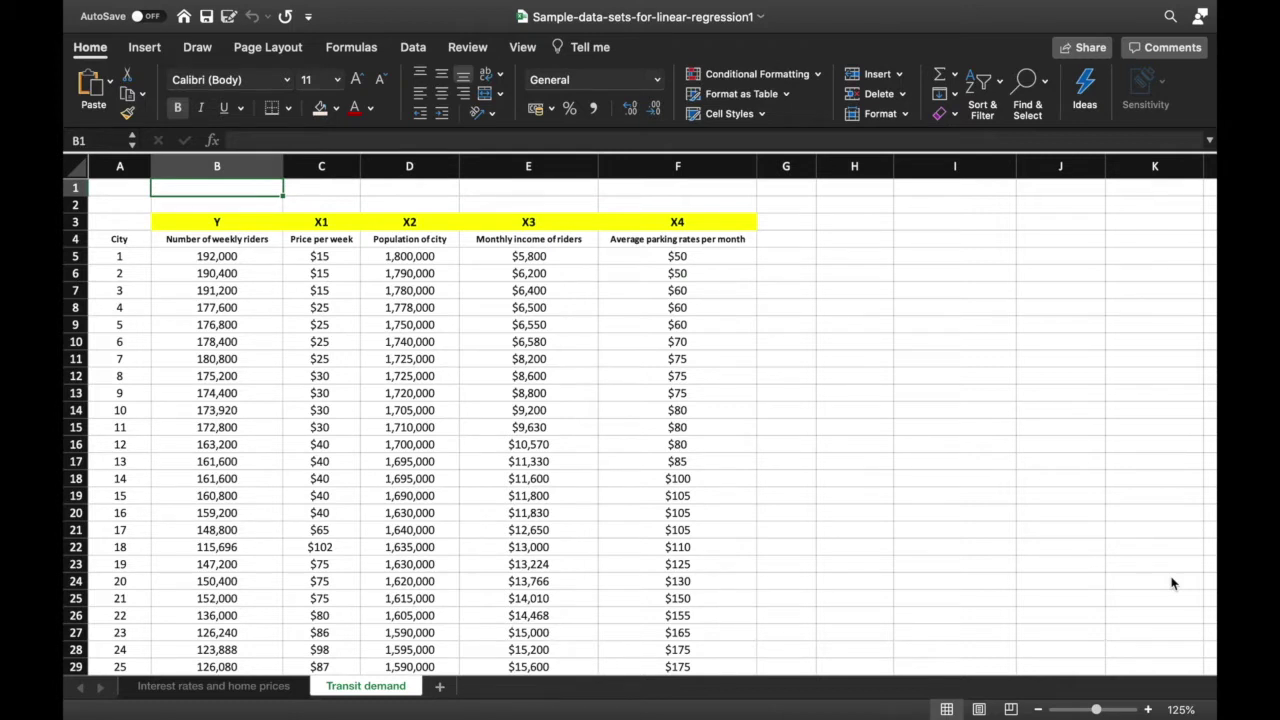
- Enable the Analysis ToolPak add-in, keeping the Solver Add-In enabled
{"action": "mouse_move", "coordinate": [452, 6]}
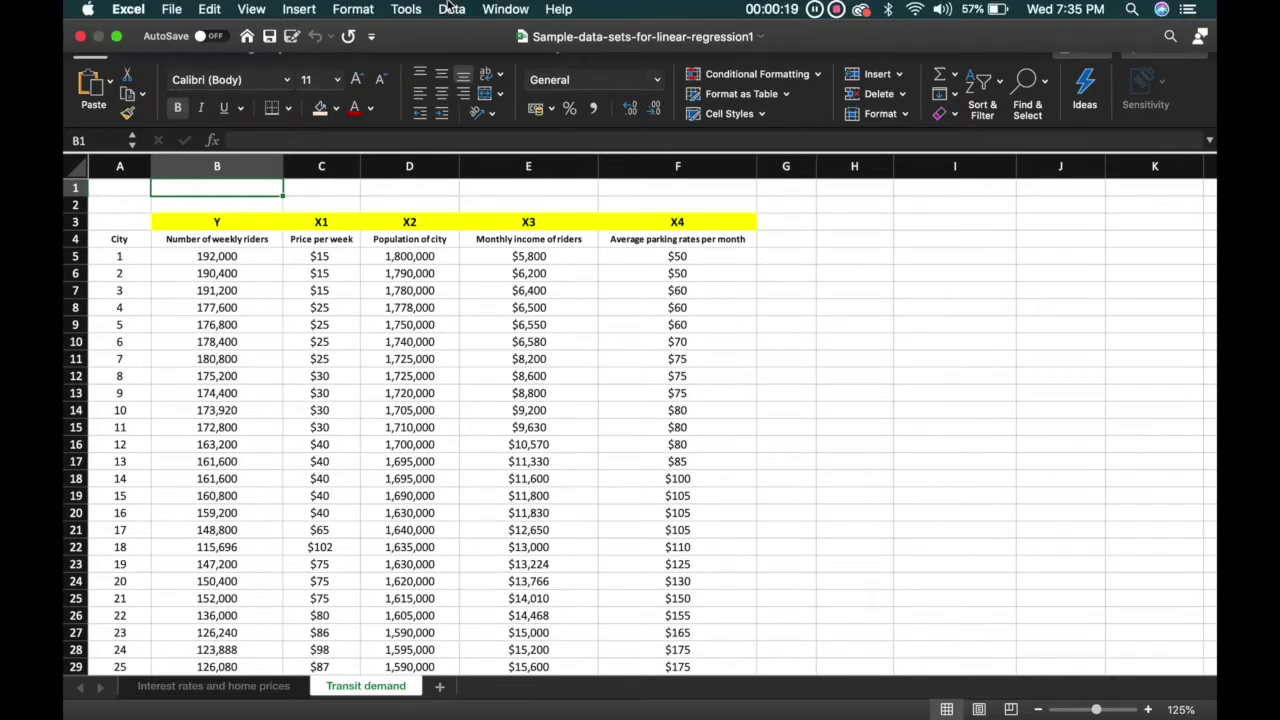
{"action": "left_click", "coordinate": [406, 9]}
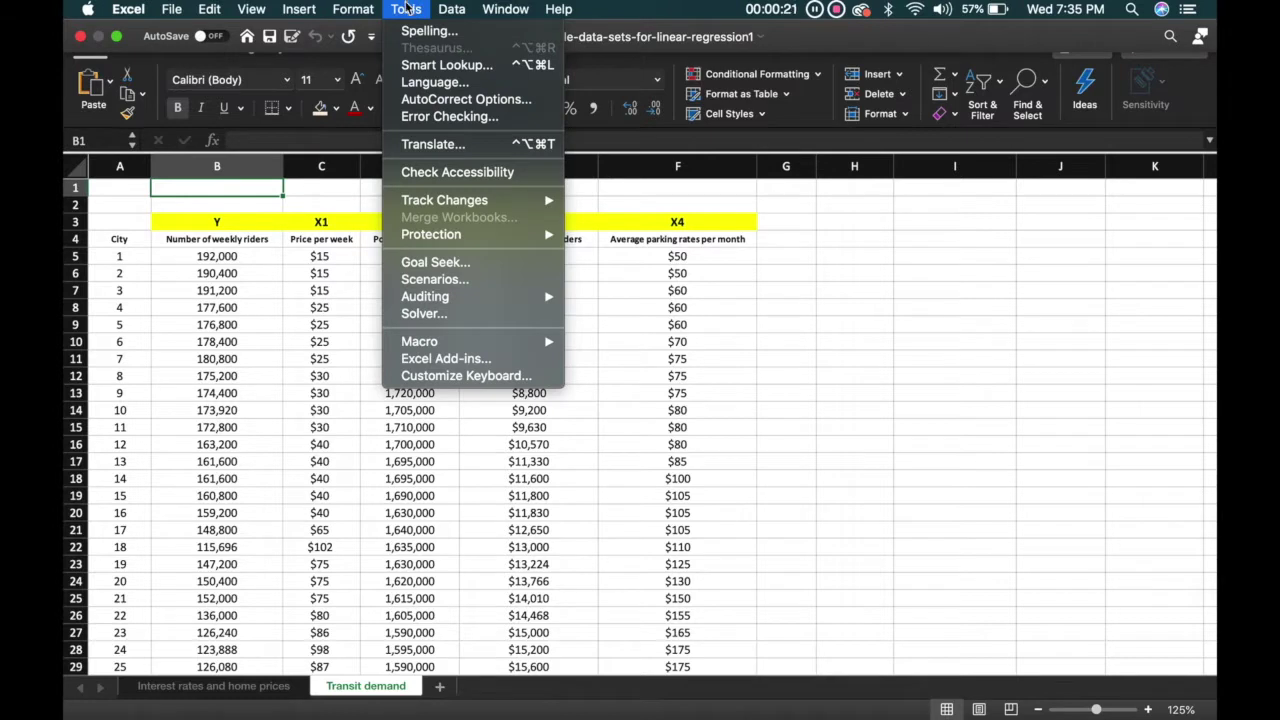
{"action": "left_click", "coordinate": [446, 358]}
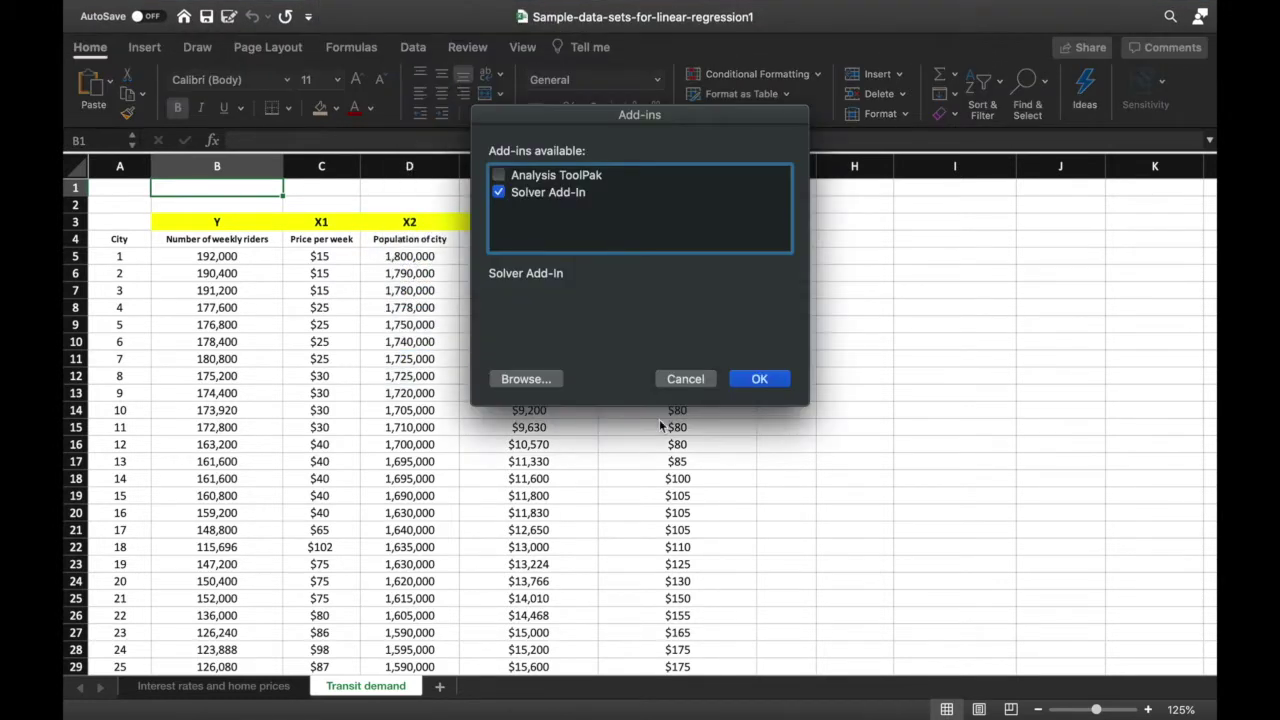
{"action": "left_click", "coordinate": [499, 175]}
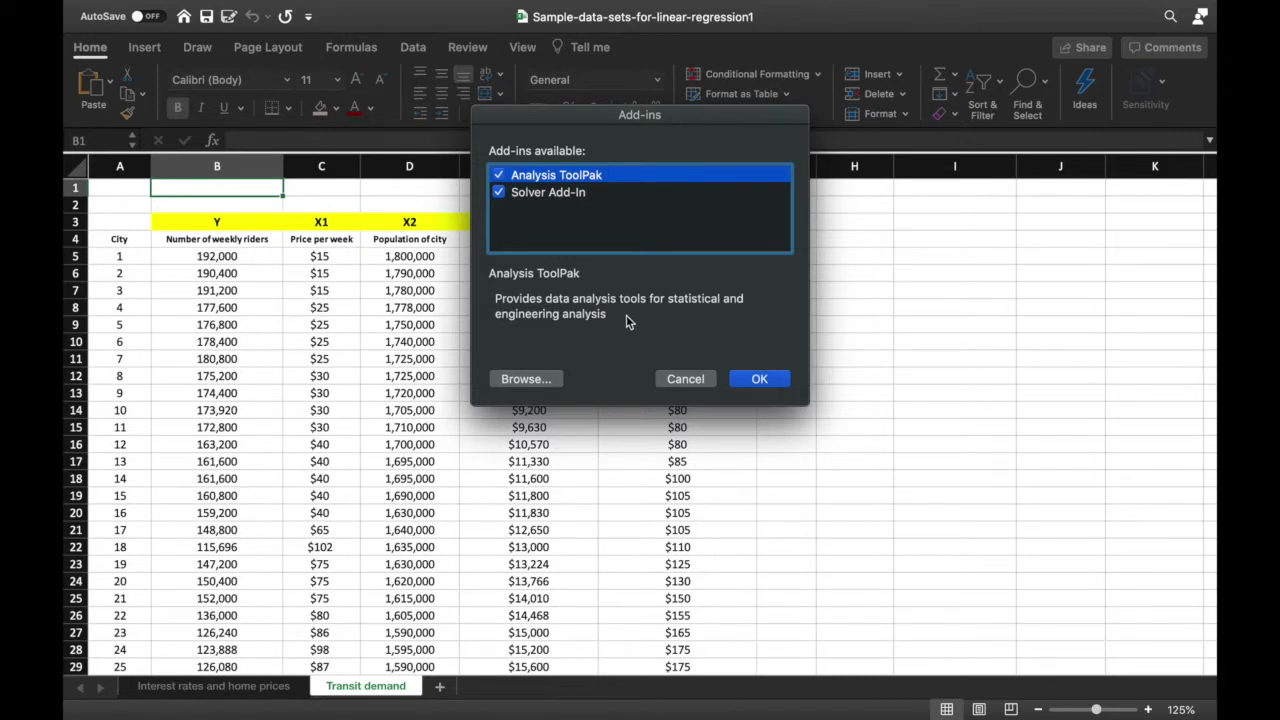
{"action": "left_click", "coordinate": [760, 379]}
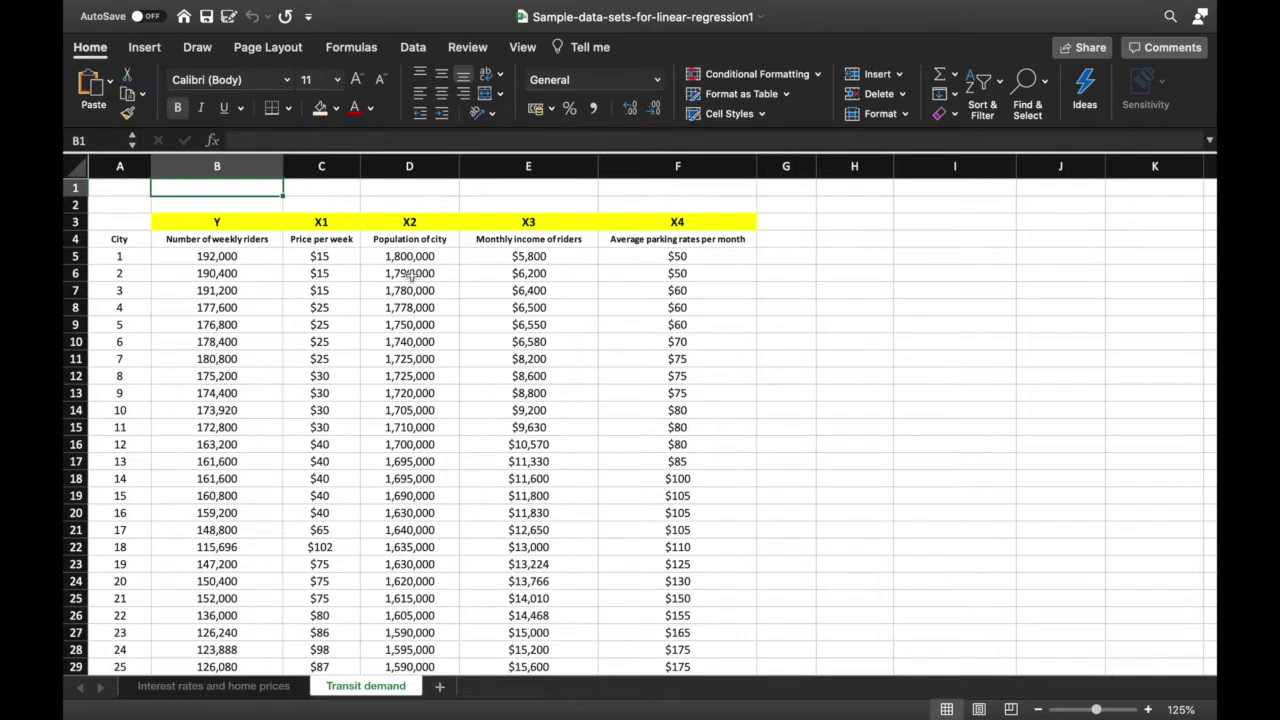
- Start a Regression from the data analysis tools
{"action": "left_click", "coordinate": [413, 48]}
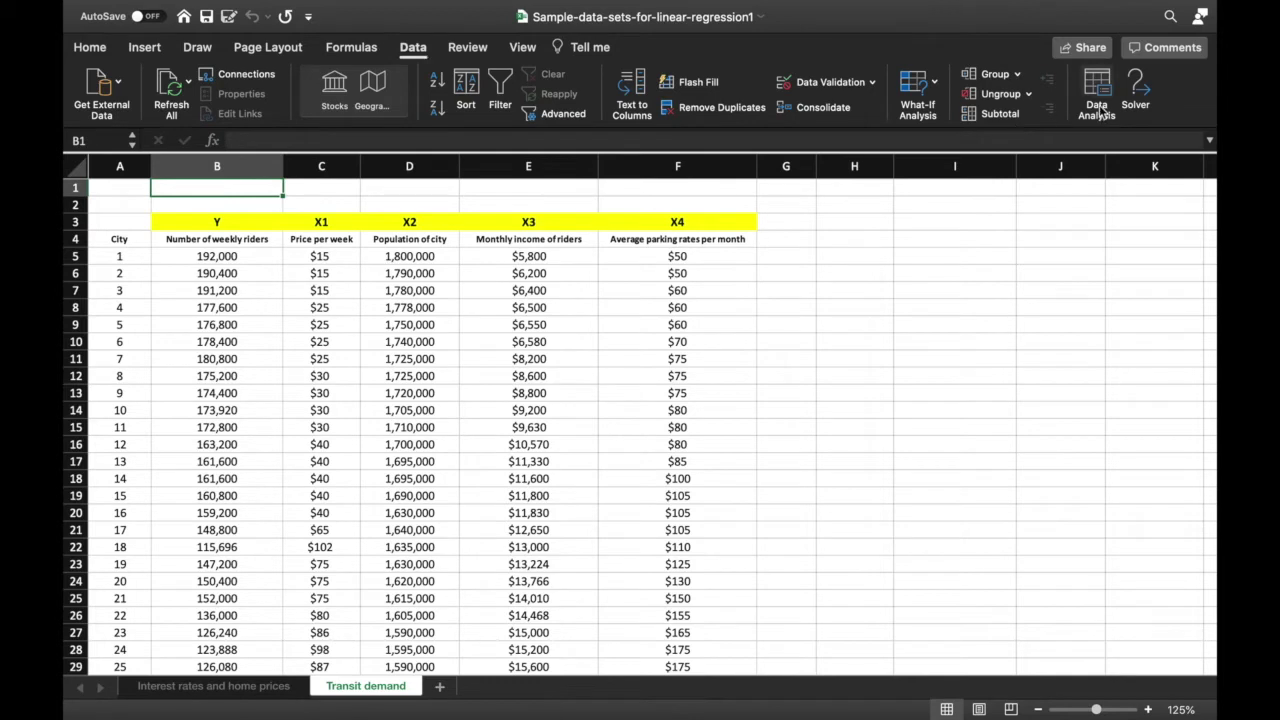
{"action": "left_click", "coordinate": [1098, 84]}
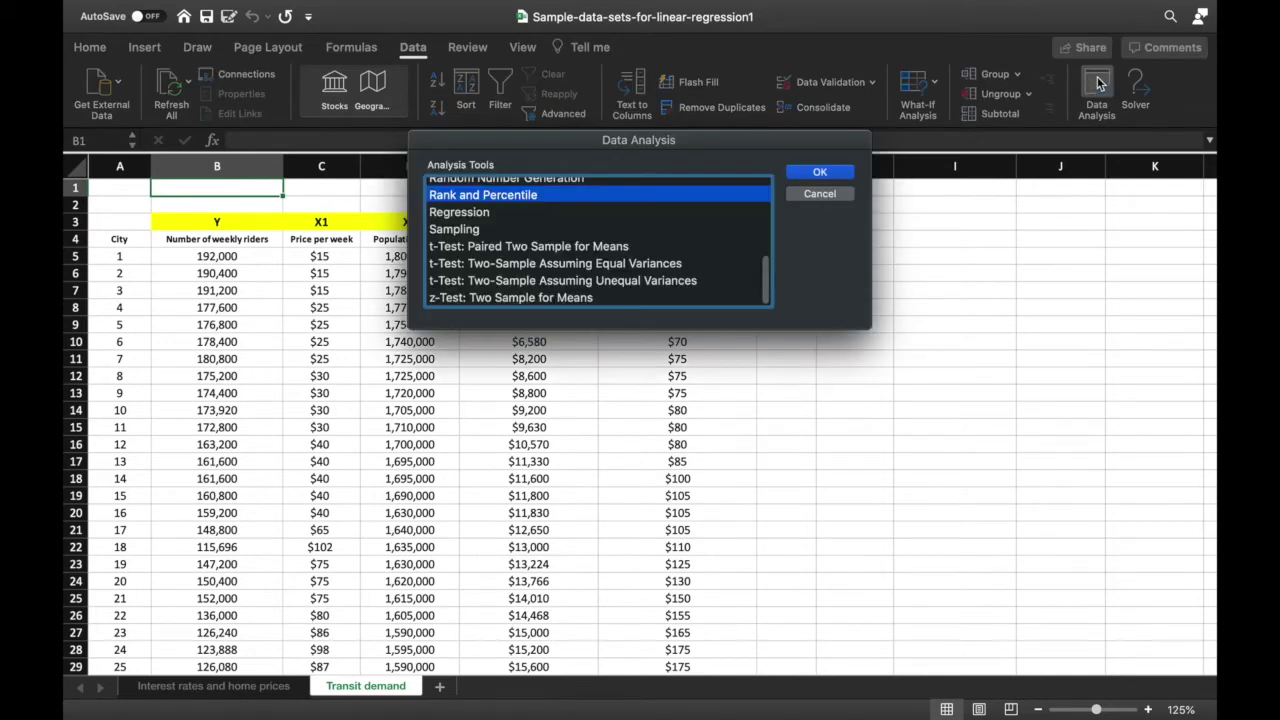
{"action": "scroll", "coordinate": [669, 227], "scroll_direction": "up", "scroll_amount": 5}
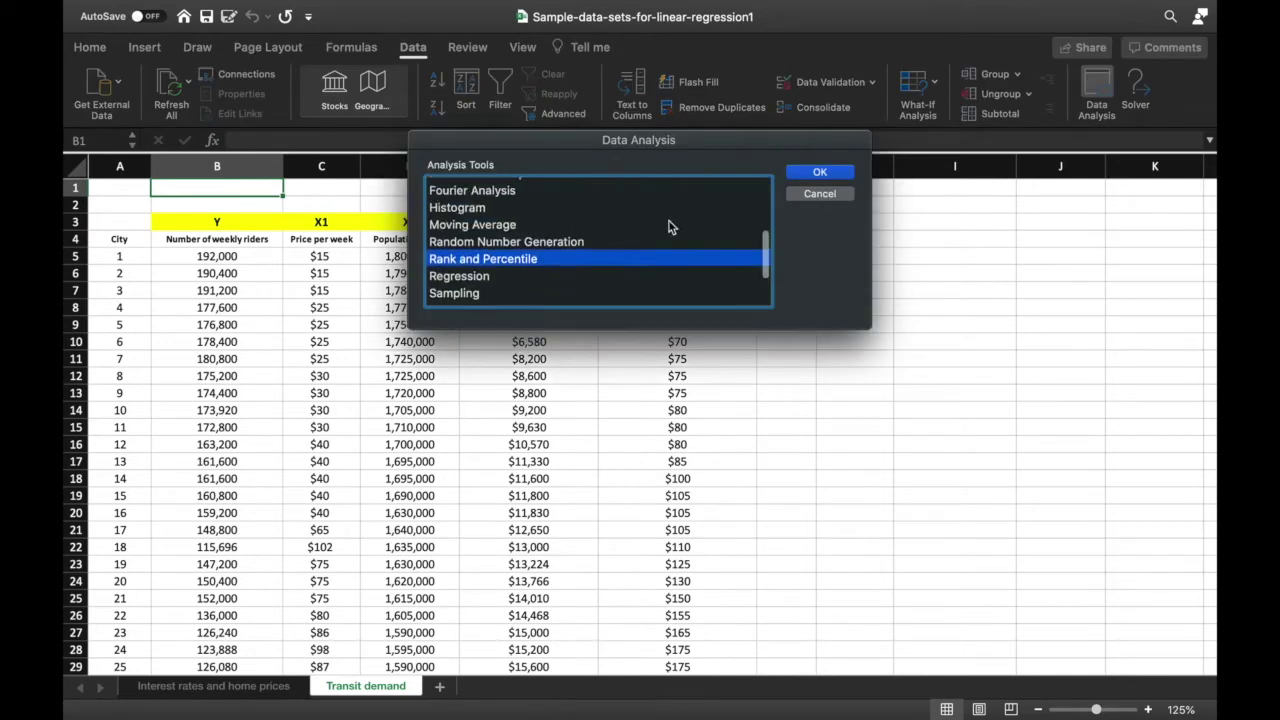
{"action": "scroll", "coordinate": [669, 227], "scroll_direction": "down", "scroll_amount": 5}
{"action": "scroll", "coordinate": [669, 227], "scroll_direction": "down", "scroll_amount": 3}
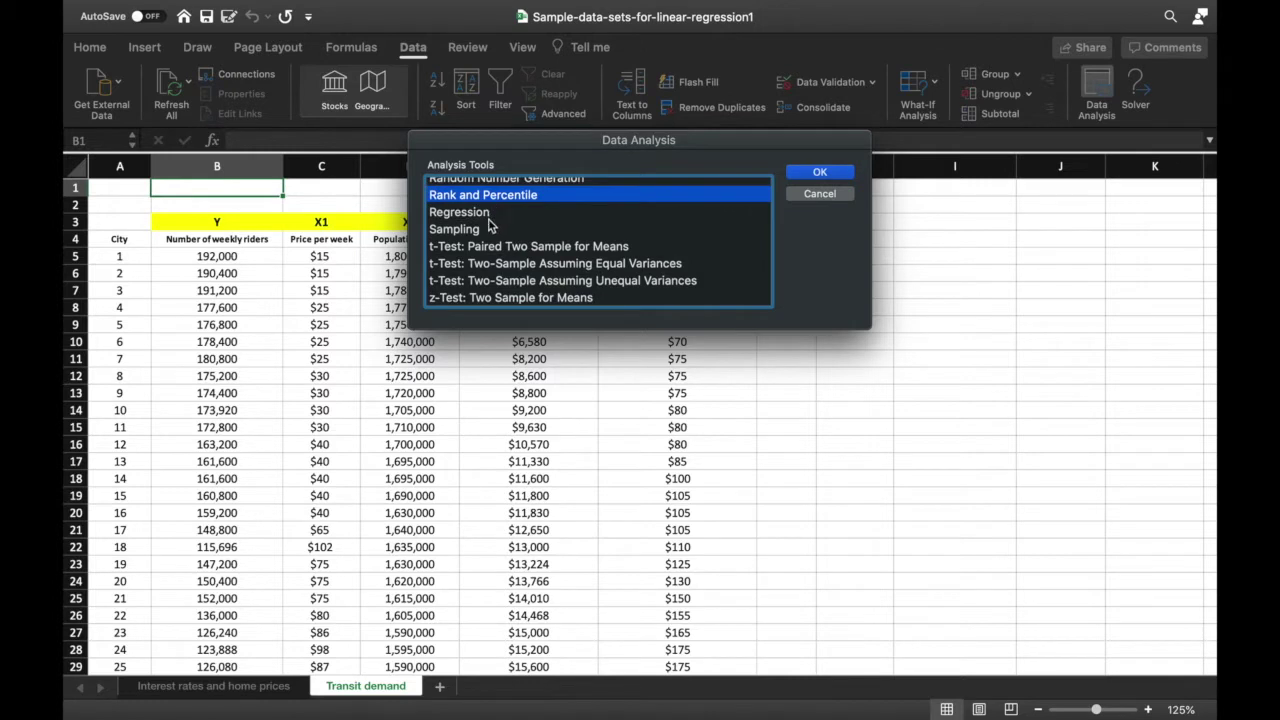
{"action": "left_click", "coordinate": [488, 220]}
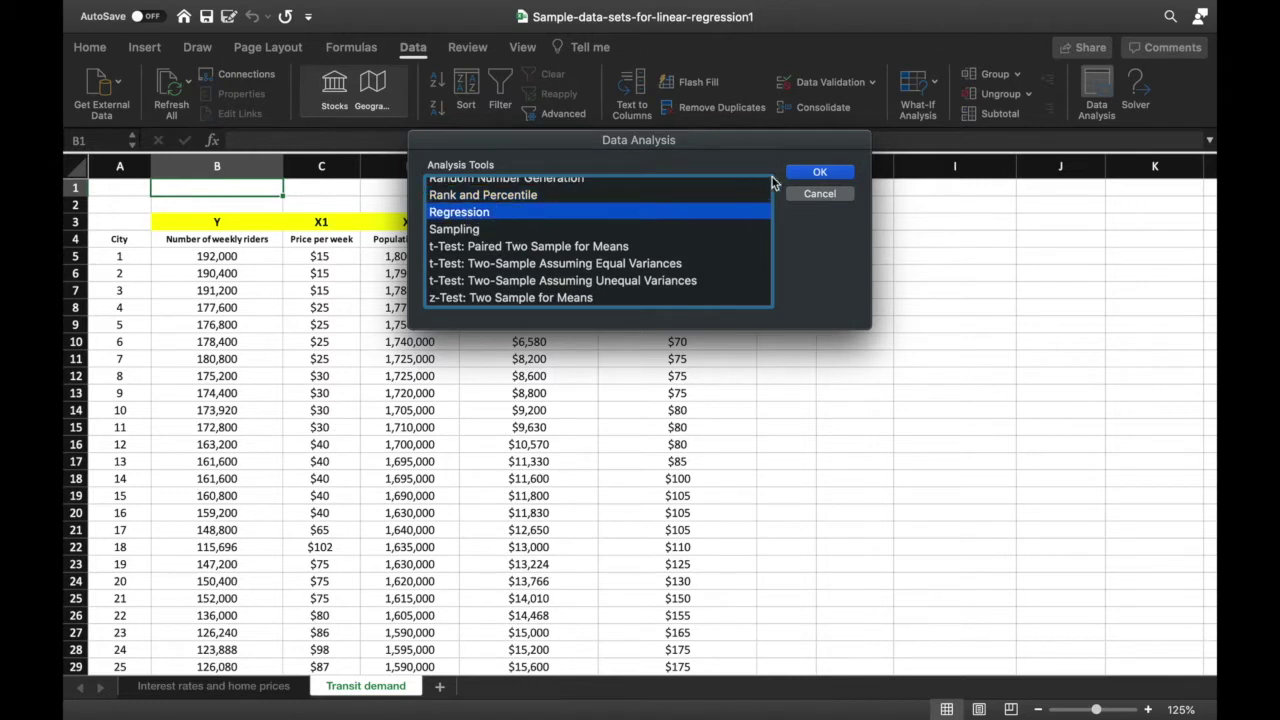
{"action": "left_click", "coordinate": [802, 176]}
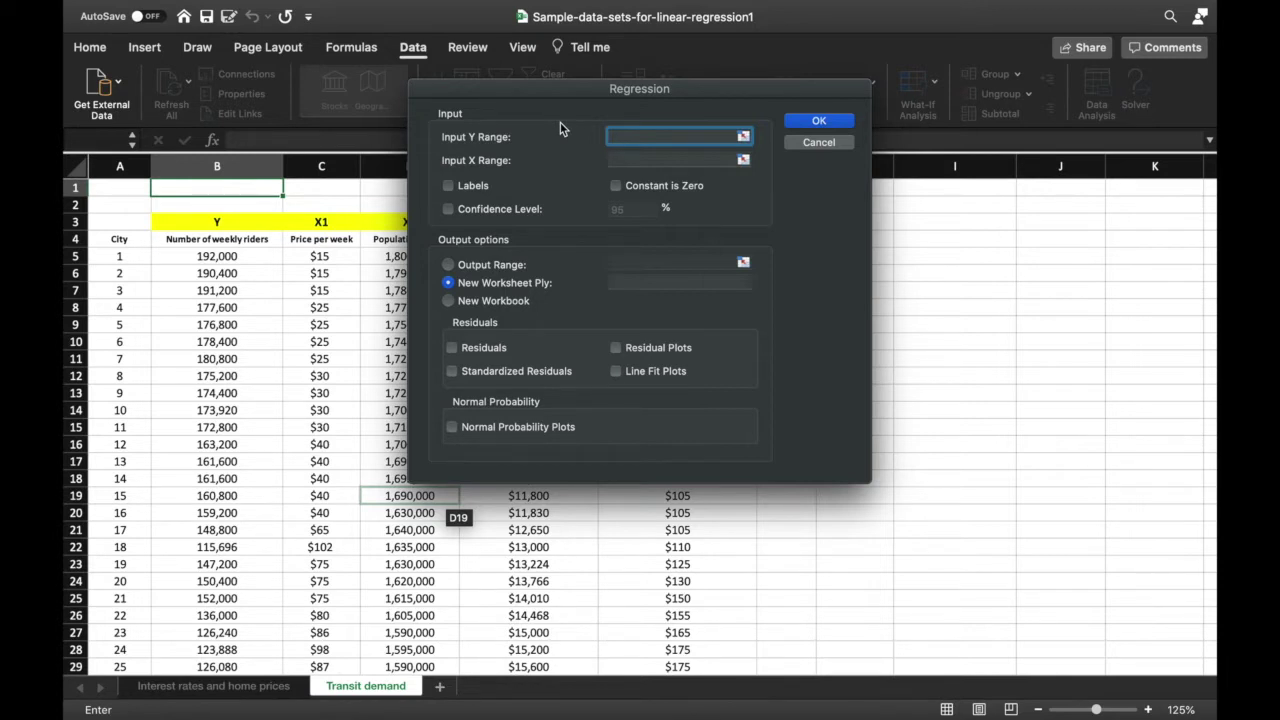
- Set the regression's input Y range to the weekly riders data in B5:B31
{"action": "left_click", "coordinate": [748, 140]}
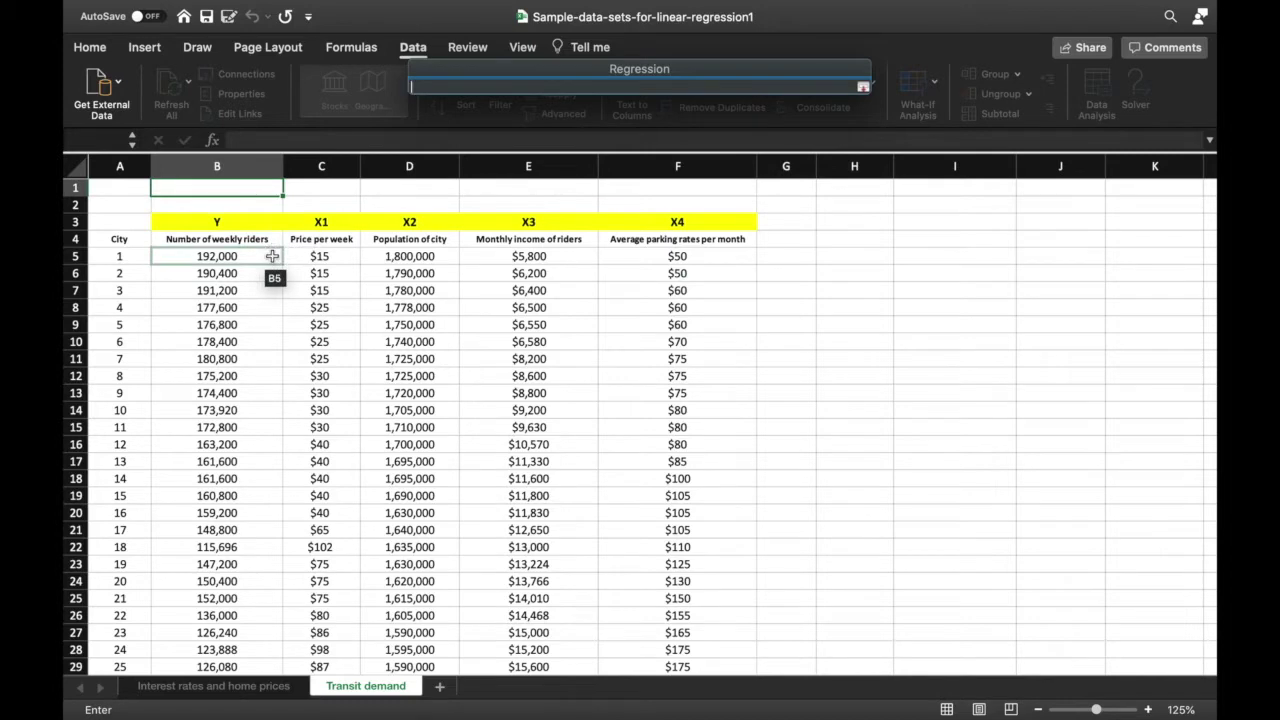
{"action": "left_click_drag", "start_coordinate": [272, 257], "coordinate": [264, 616]}
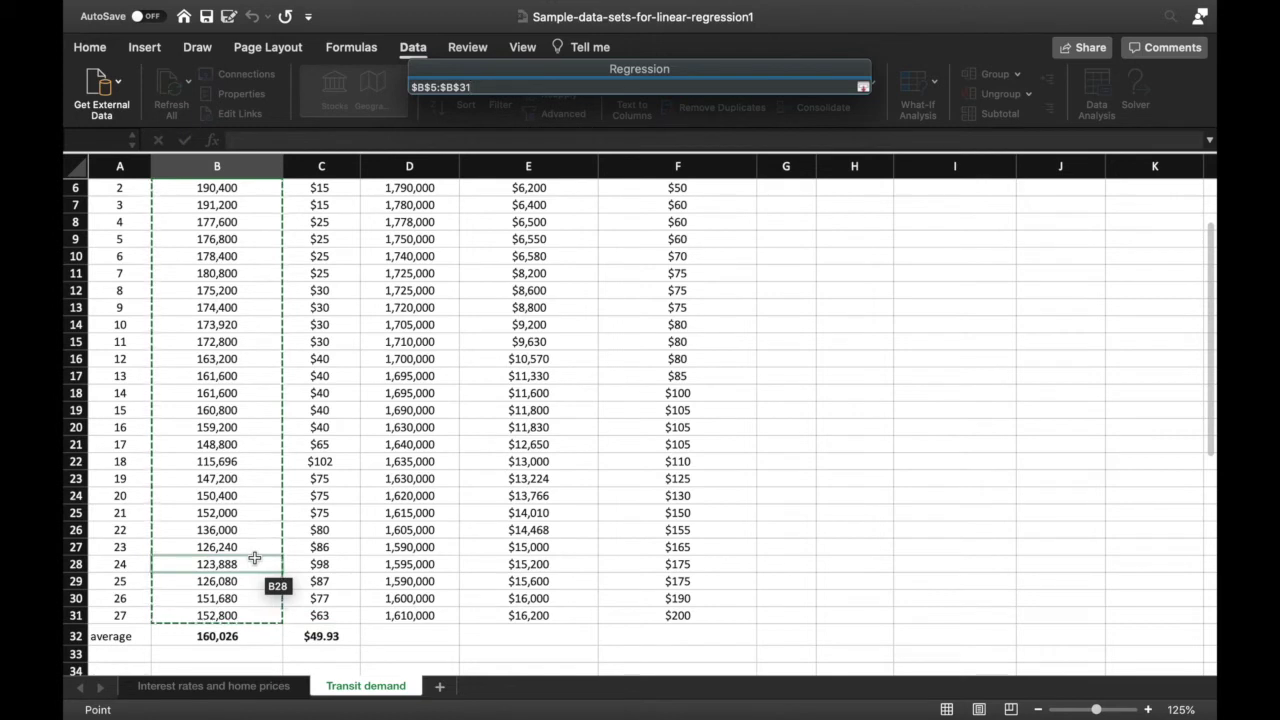
{"action": "key", "text": "Return"}
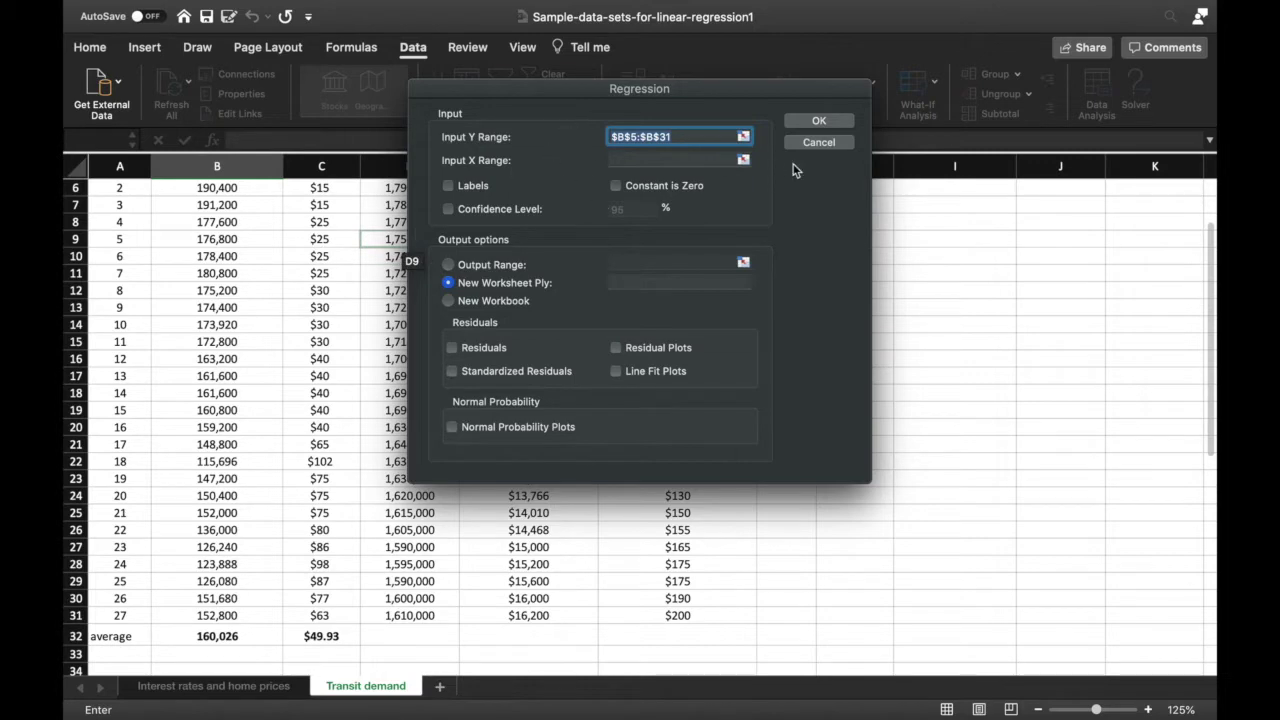
- Set the regression's input X range to the price per week data in C5:C31 and enable a 95% confidence level
{"action": "left_click", "coordinate": [743, 160]}
{"action": "scroll", "coordinate": [400, 260], "scroll_direction": "up", "scroll_amount": 3}
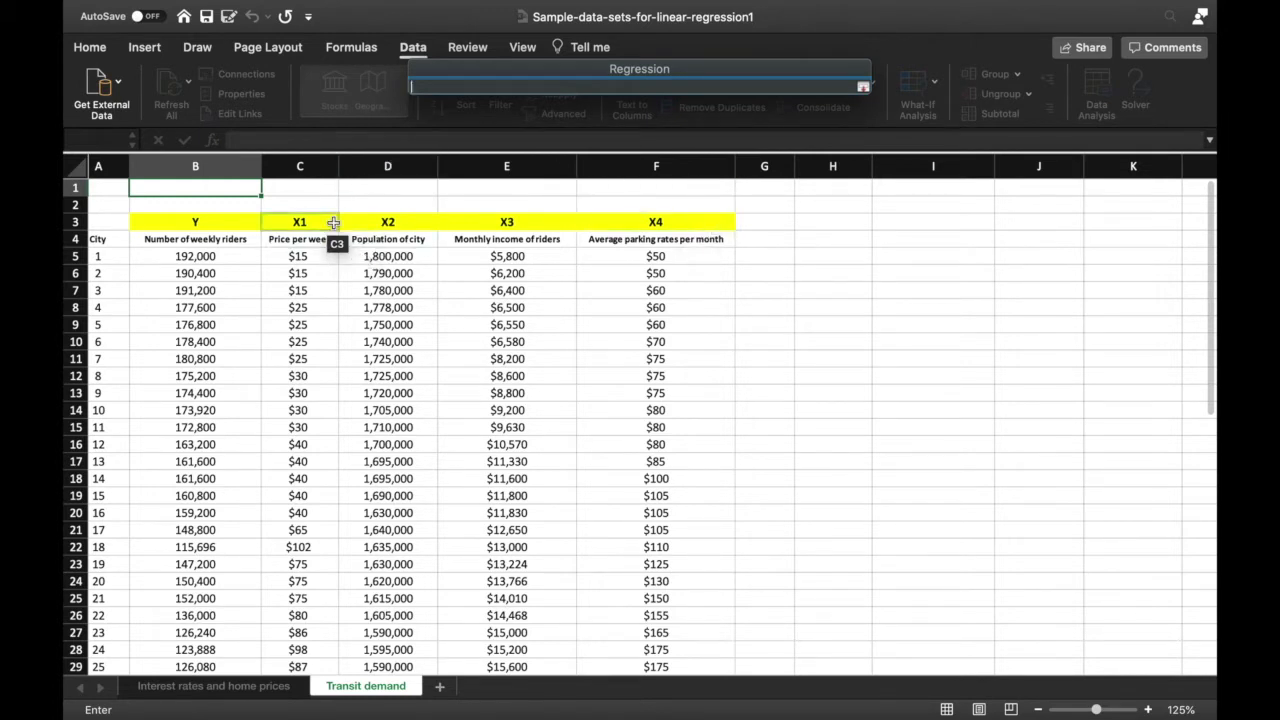
{"action": "left_click_drag", "start_coordinate": [325, 249], "coordinate": [318, 614]}
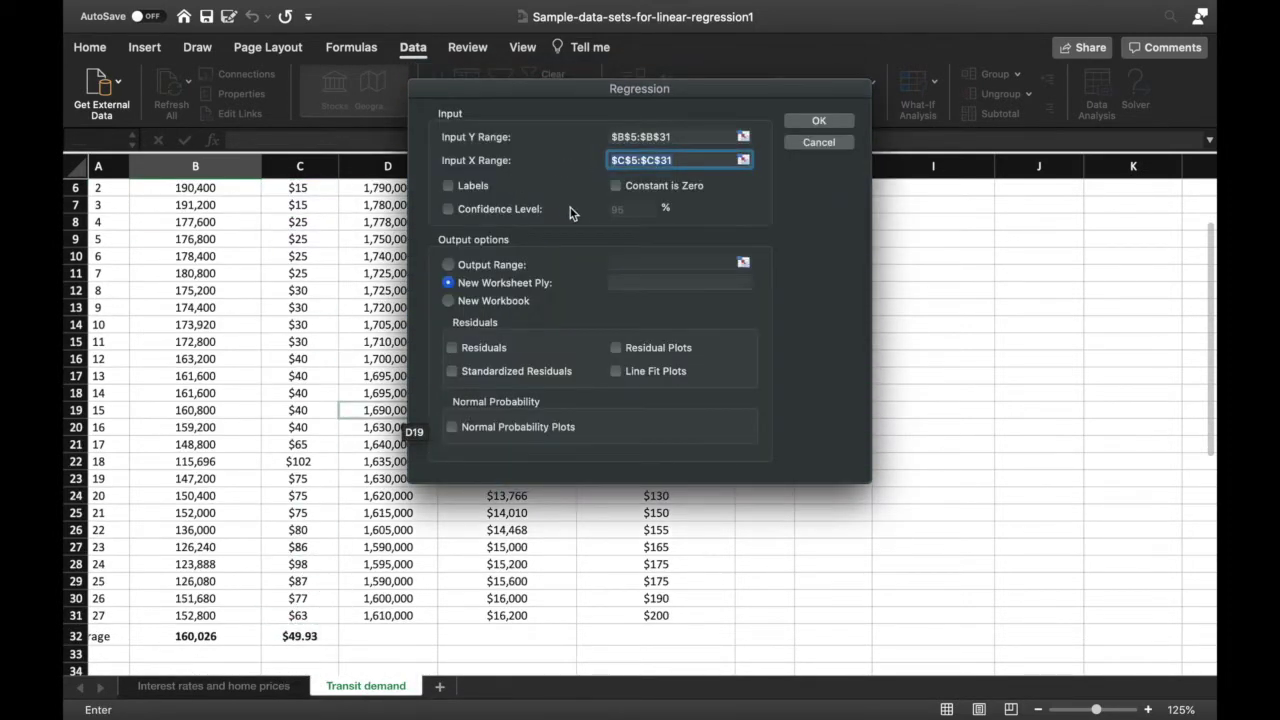
{"action": "left_click", "coordinate": [450, 212]}
{"action": "left_click", "coordinate": [640, 208]}
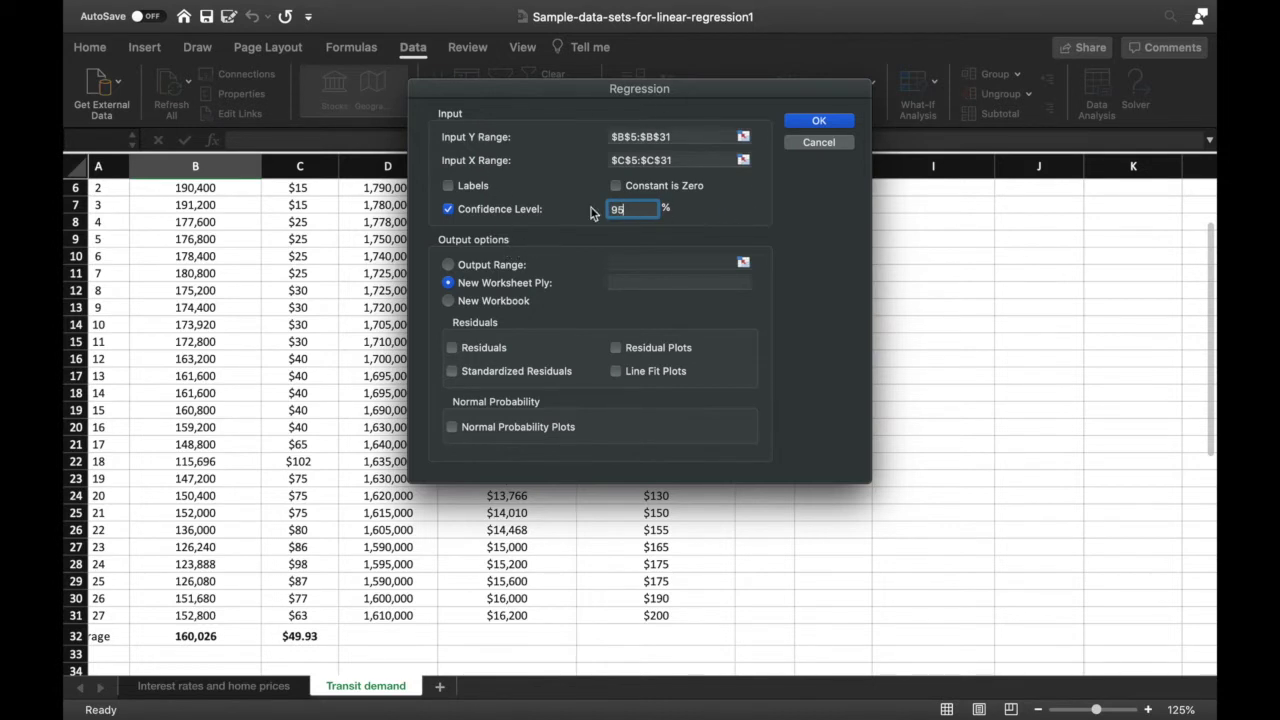
- Direct the regression output to cell H3 of the current sheet and run the regression
{"action": "left_click", "coordinate": [518, 266]}
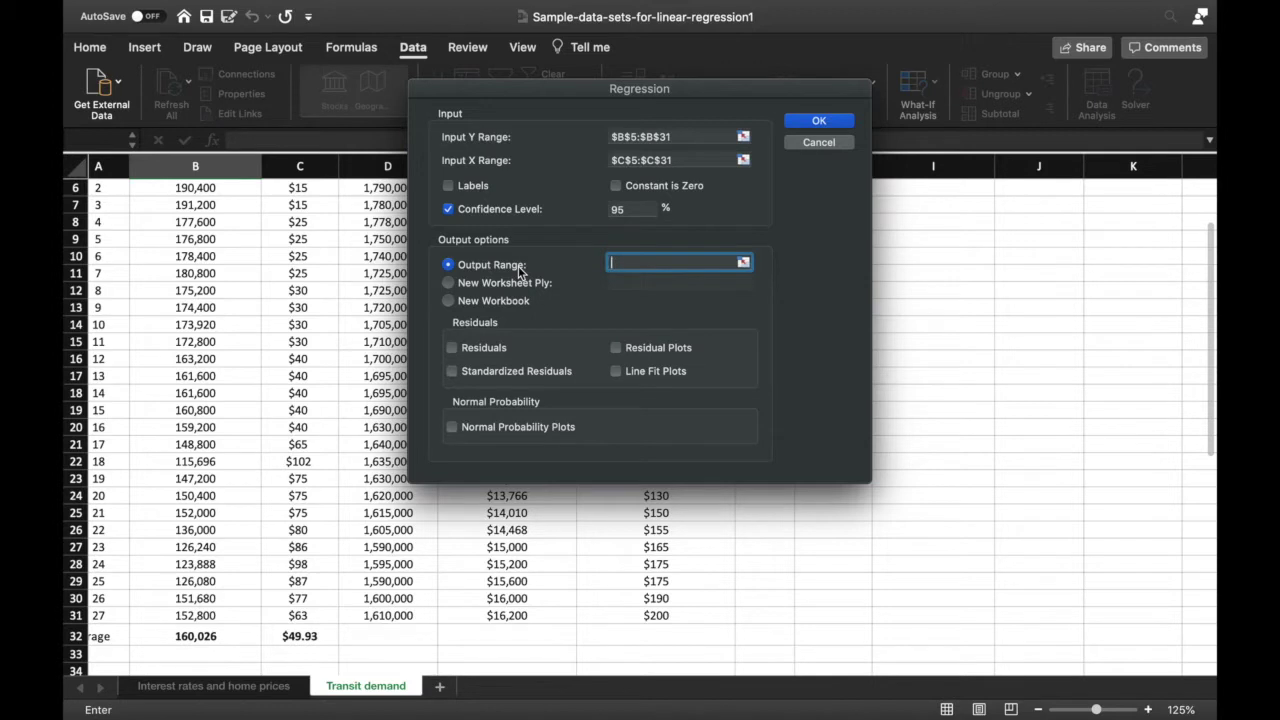
{"action": "left_click", "coordinate": [532, 289]}
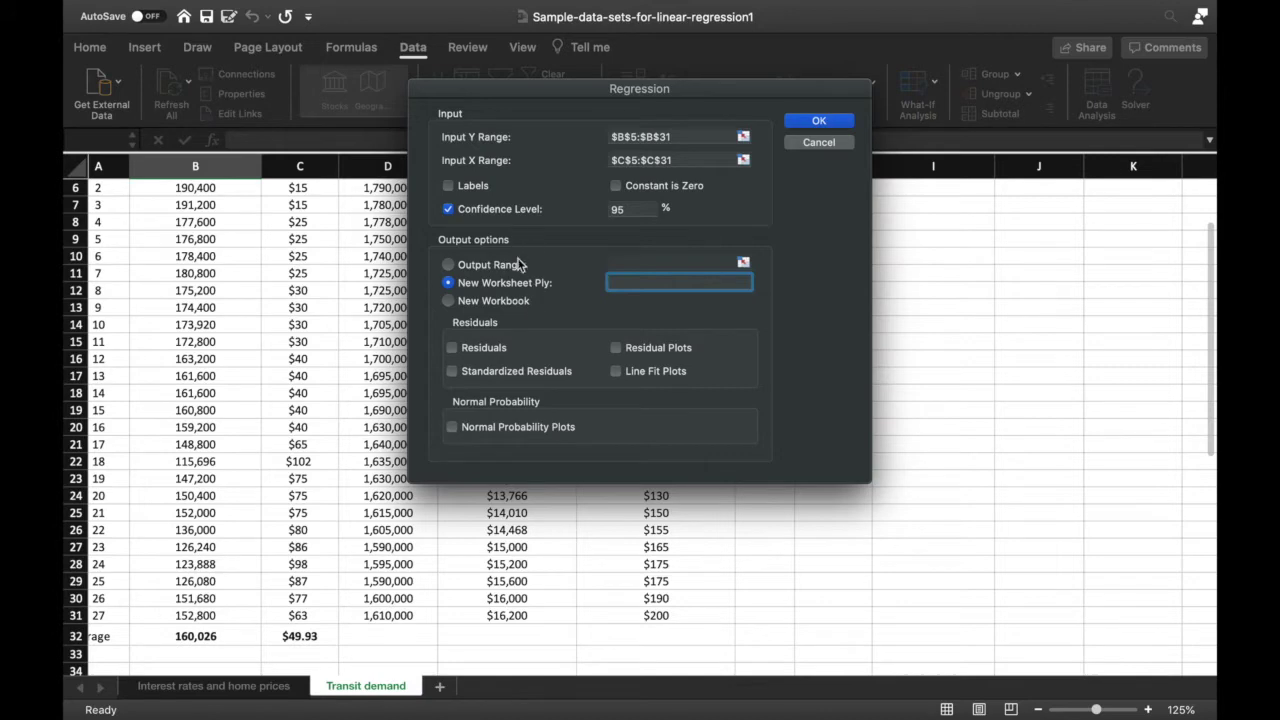
{"action": "left_click", "coordinate": [517, 270]}
{"action": "left_click", "coordinate": [743, 262]}
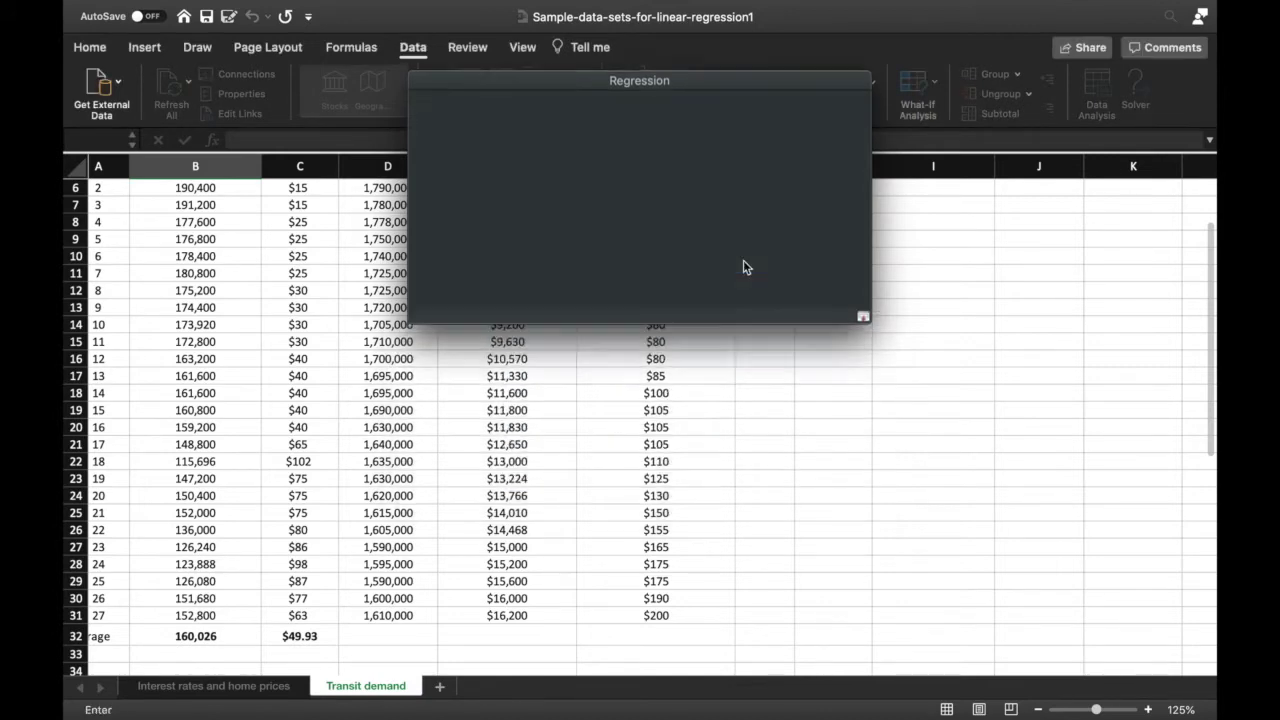
{"action": "left_click", "coordinate": [834, 204]}
{"action": "scroll", "coordinate": [837, 211], "scroll_direction": "up", "scroll_amount": 3}
{"action": "scroll", "coordinate": [837, 211], "scroll_direction": "up", "scroll_amount": 1}
{"action": "scroll", "coordinate": [837, 211], "scroll_direction": "right", "scroll_amount": 1}
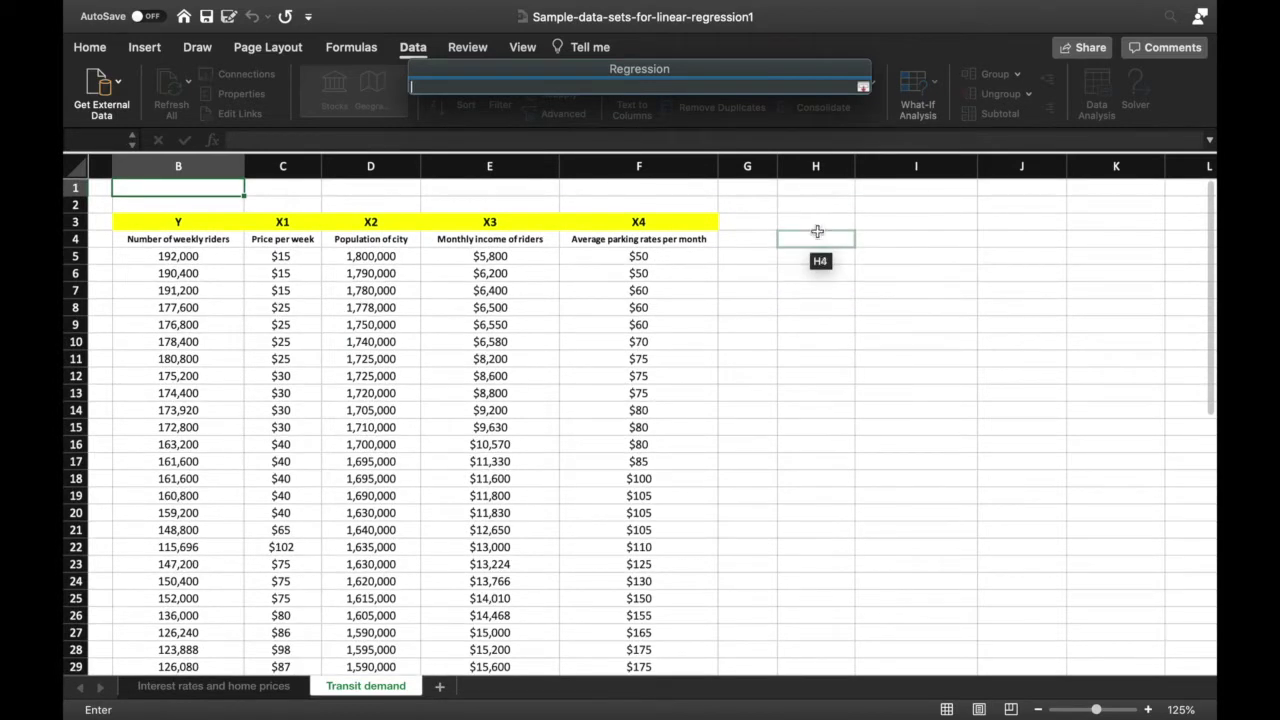
{"action": "left_click", "coordinate": [818, 224]}
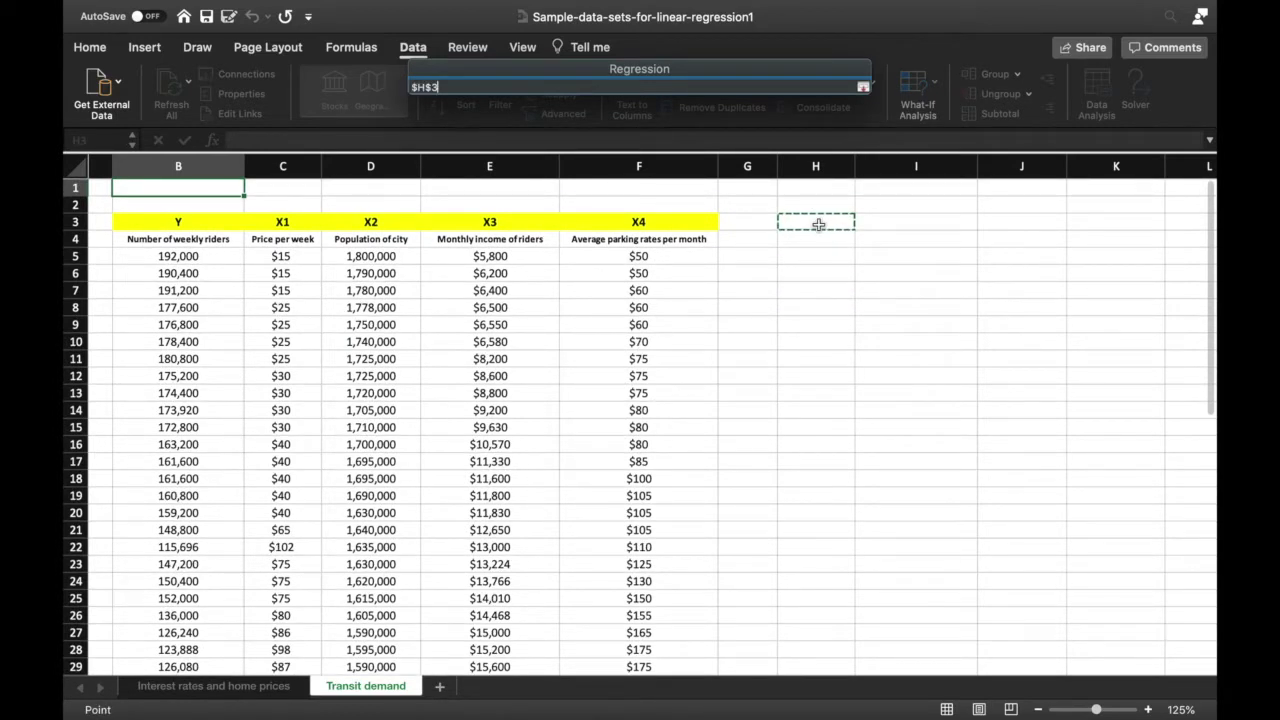
{"action": "key", "text": "Return"}
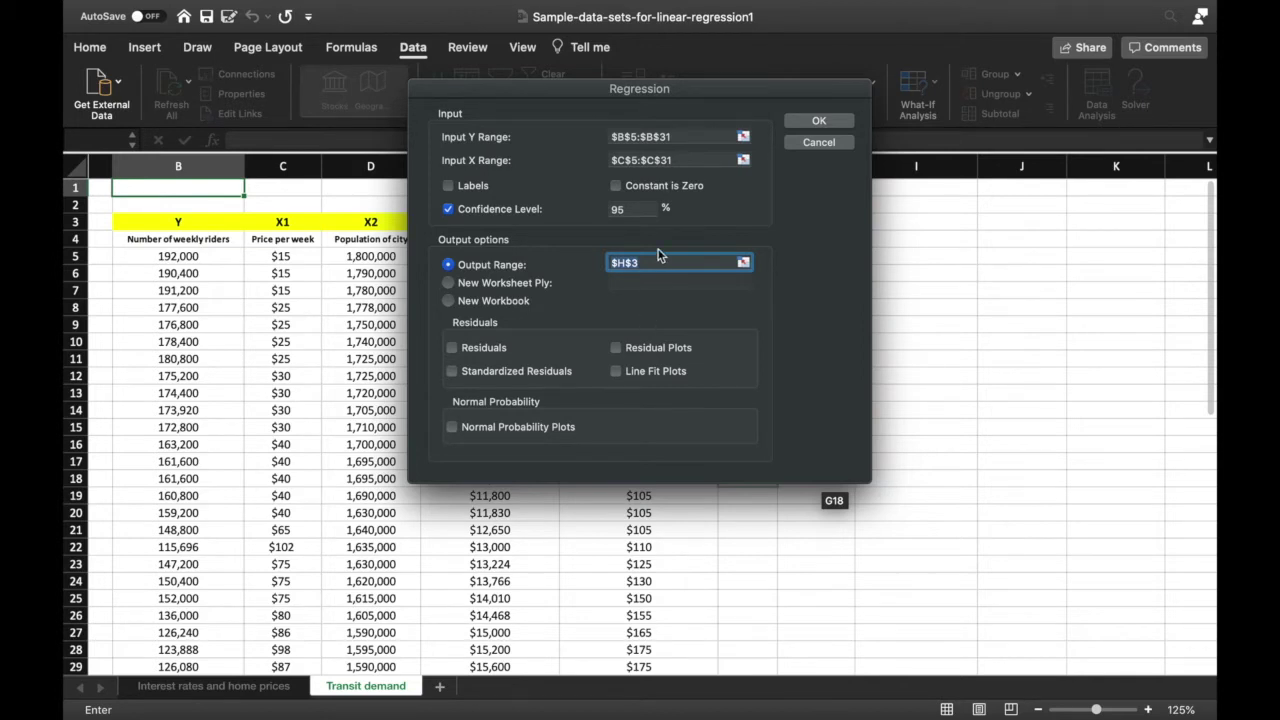
{"action": "left_click", "coordinate": [821, 121]}
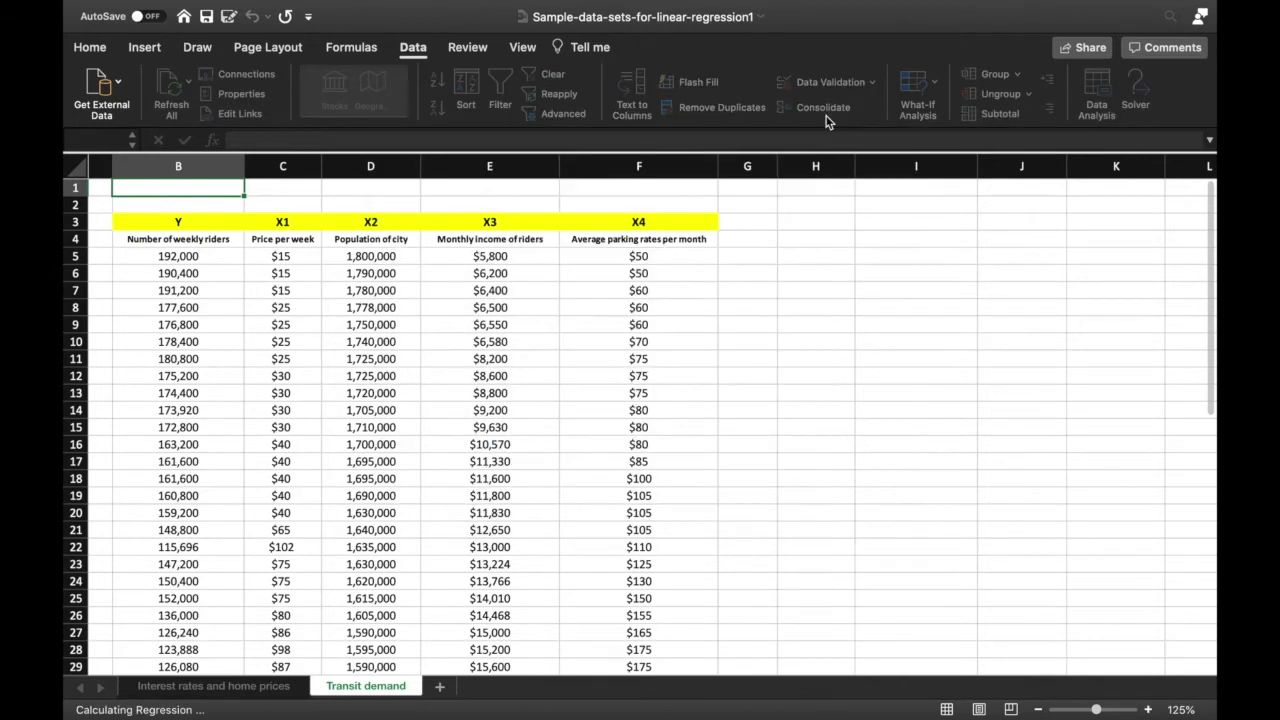
- Widen column H so the regression statistics labels fit, and deselect the summary output
{"action": "scroll", "coordinate": [898, 423], "scroll_direction": "right", "scroll_amount": 5}
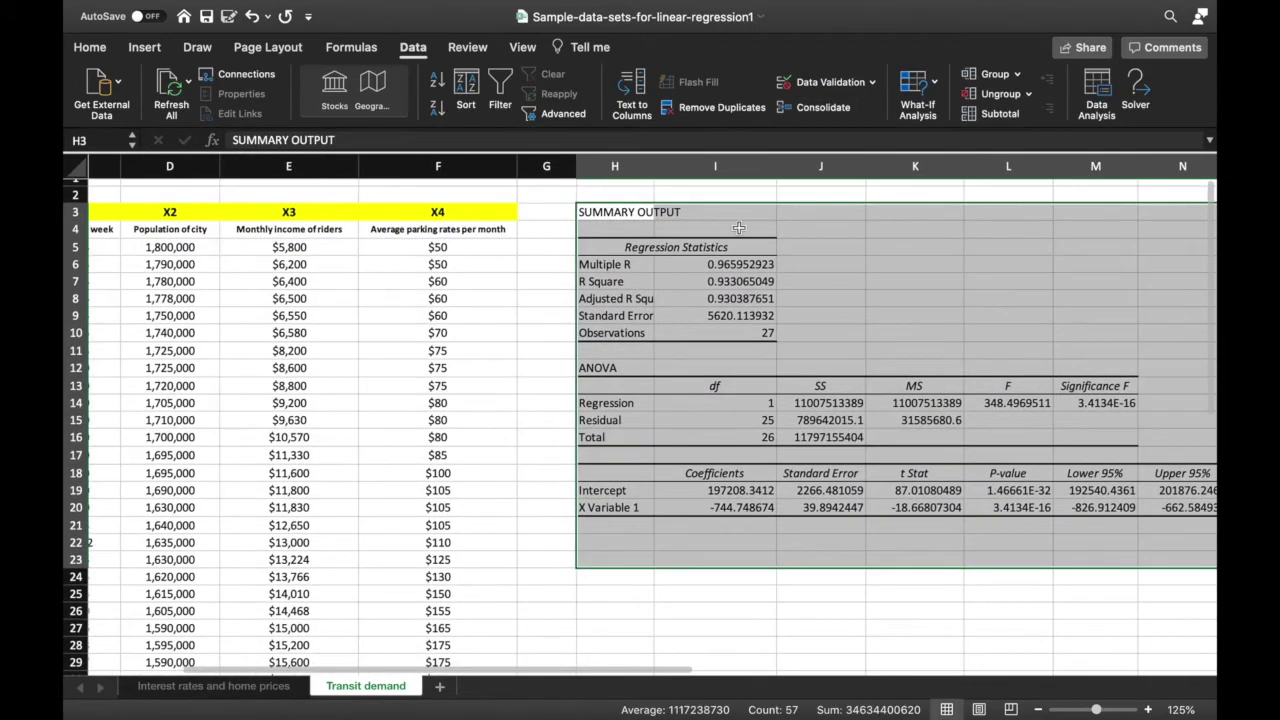
{"action": "left_click_drag", "start_coordinate": [654, 166], "coordinate": [685, 166]}
{"action": "scroll", "coordinate": [922, 458], "scroll_direction": "right", "scroll_amount": 2}
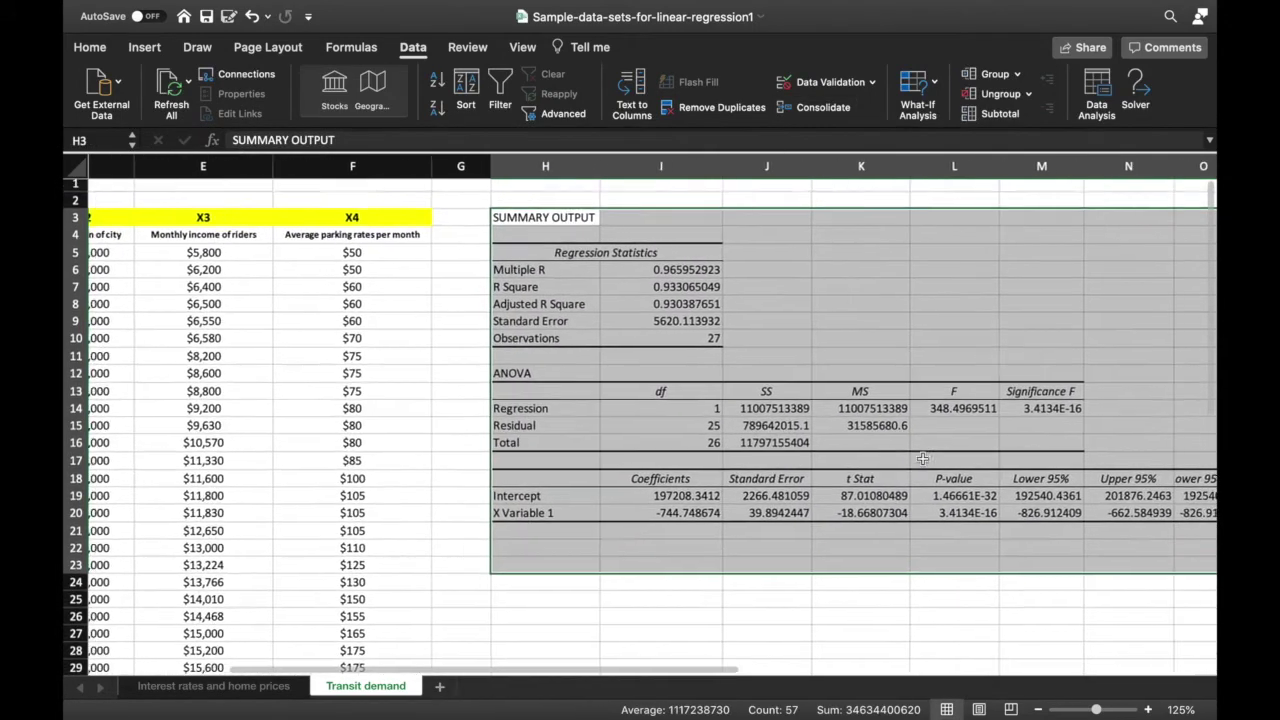
{"action": "scroll", "coordinate": [922, 458], "scroll_direction": "right", "scroll_amount": 3}
{"action": "left_click", "coordinate": [1035, 423]}
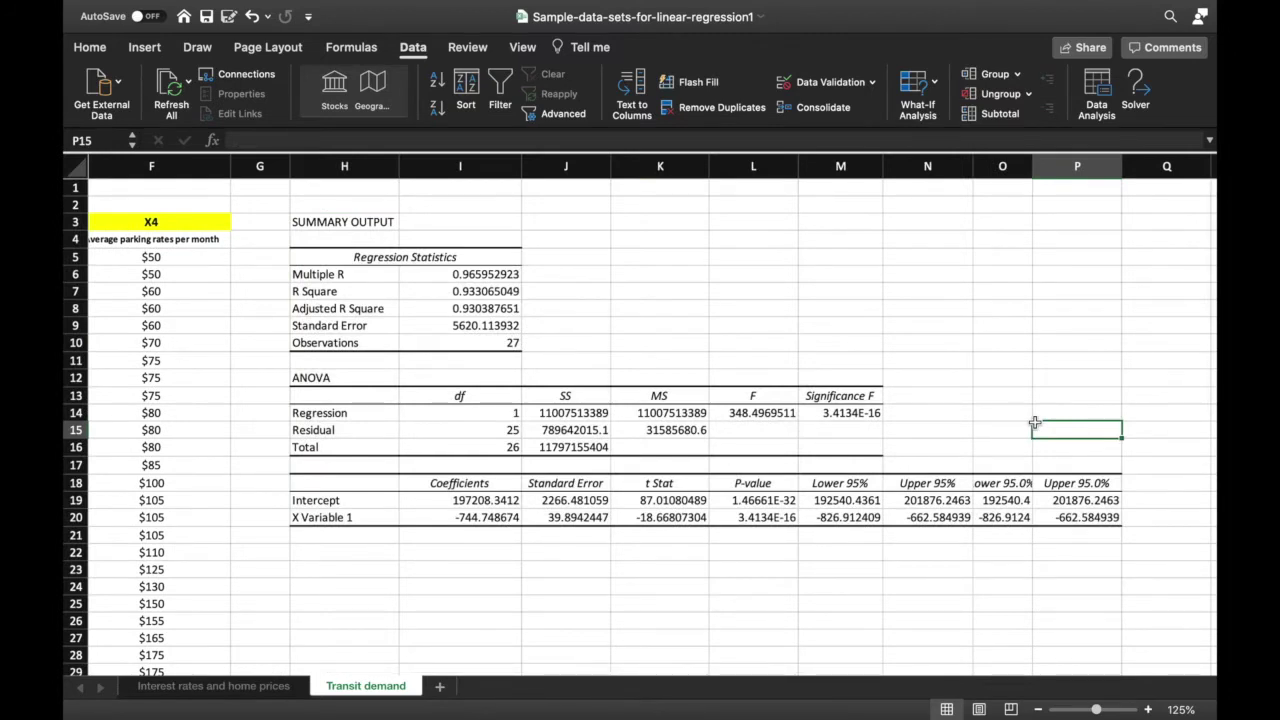
- Examine the Regression Statistics, ANOVA and coefficients sections of the summary output
{"action": "scroll", "coordinate": [1014, 423], "scroll_direction": "right", "scroll_amount": 2}
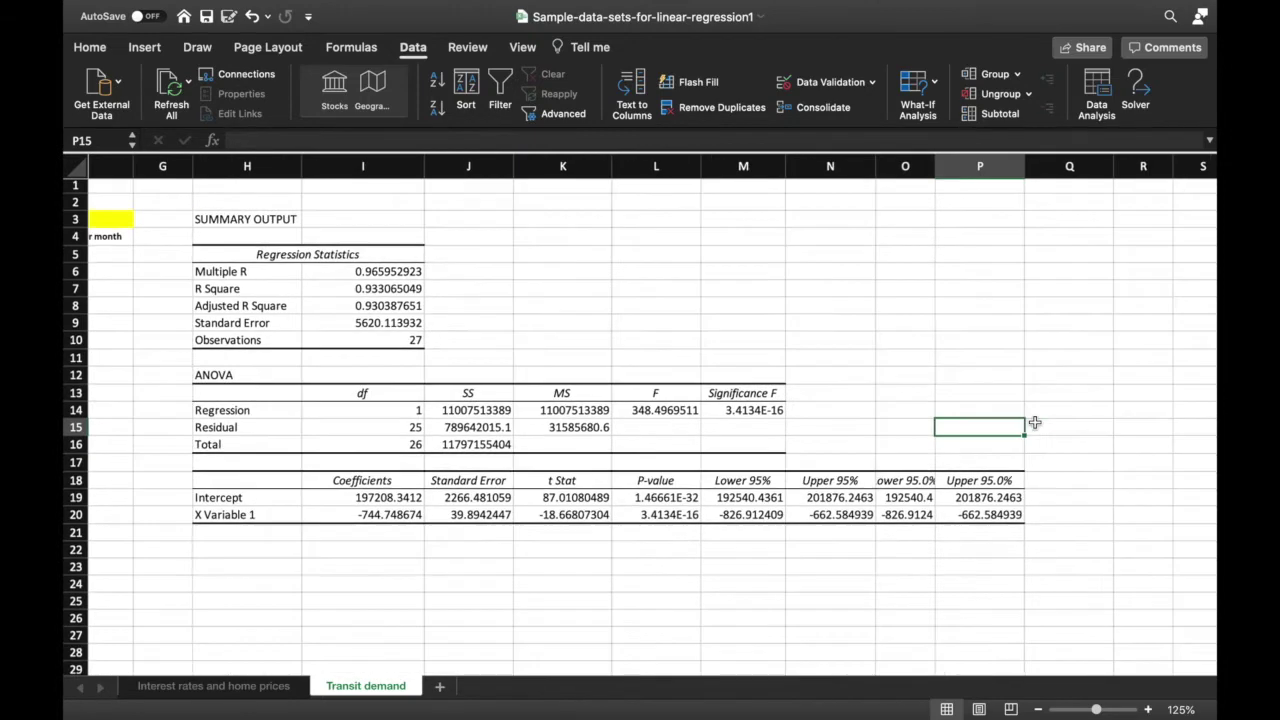
{"action": "left_click", "coordinate": [408, 253]}
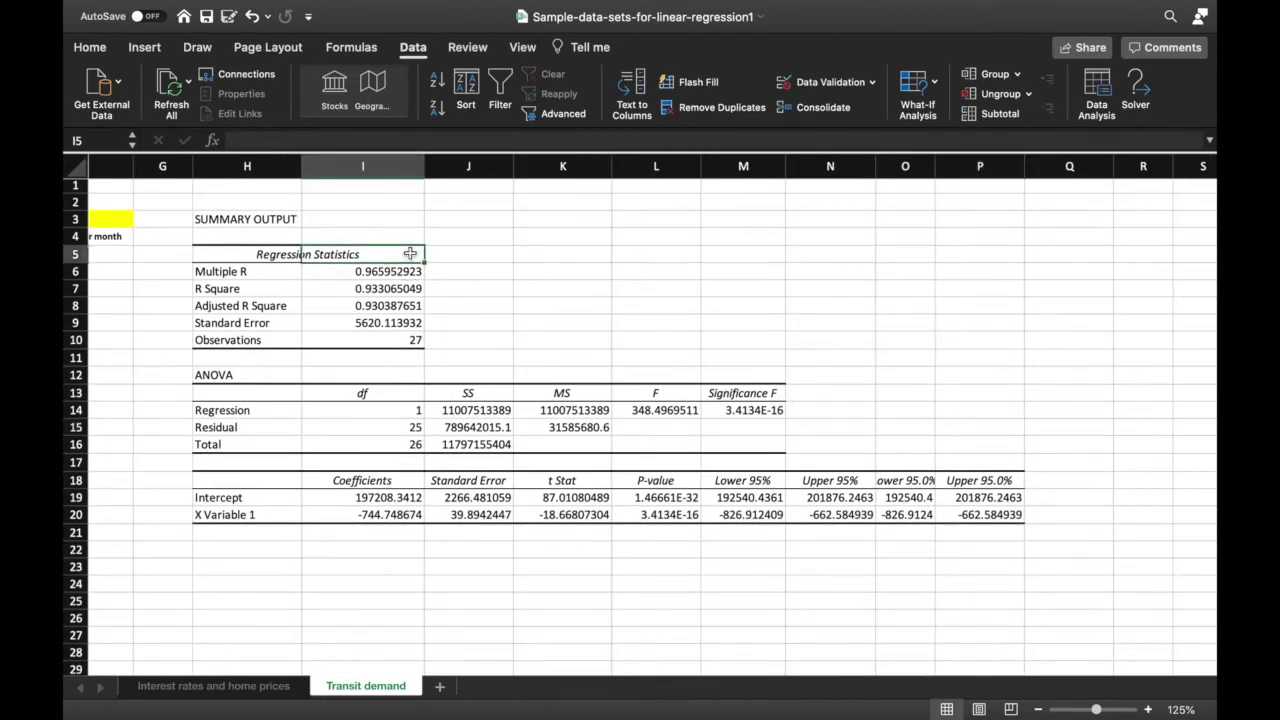
{"action": "left_click", "coordinate": [245, 372]}
{"action": "left_click", "coordinate": [290, 515]}
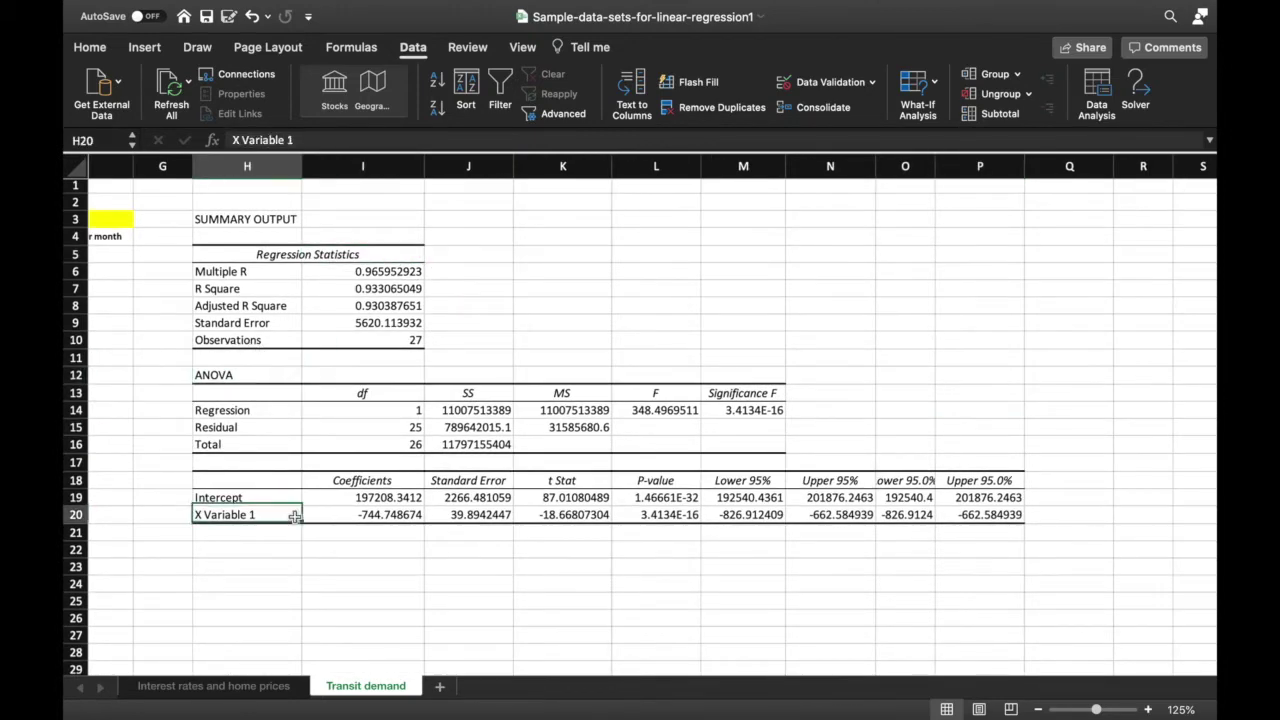
{"action": "mouse_move", "coordinate": [787, 616]}
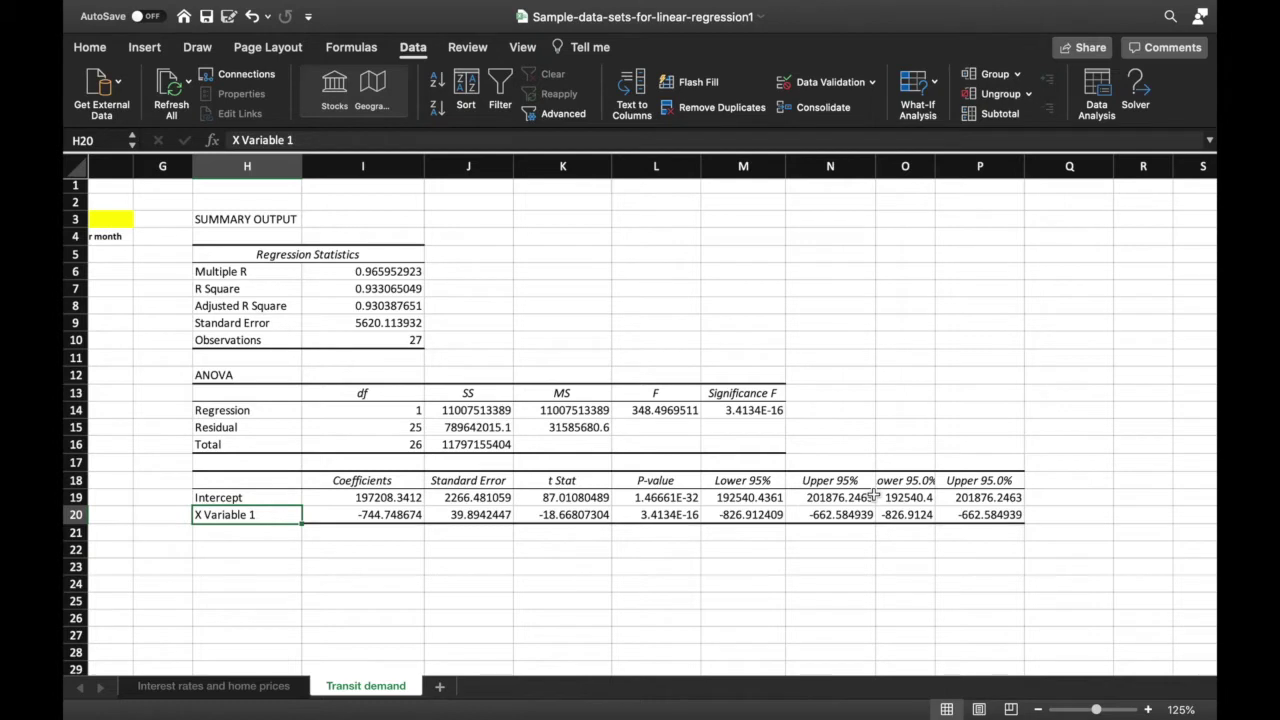
- Fill the Significance F value in cell M14 of the ANOVA table with light orange
{"action": "left_click", "coordinate": [759, 415]}
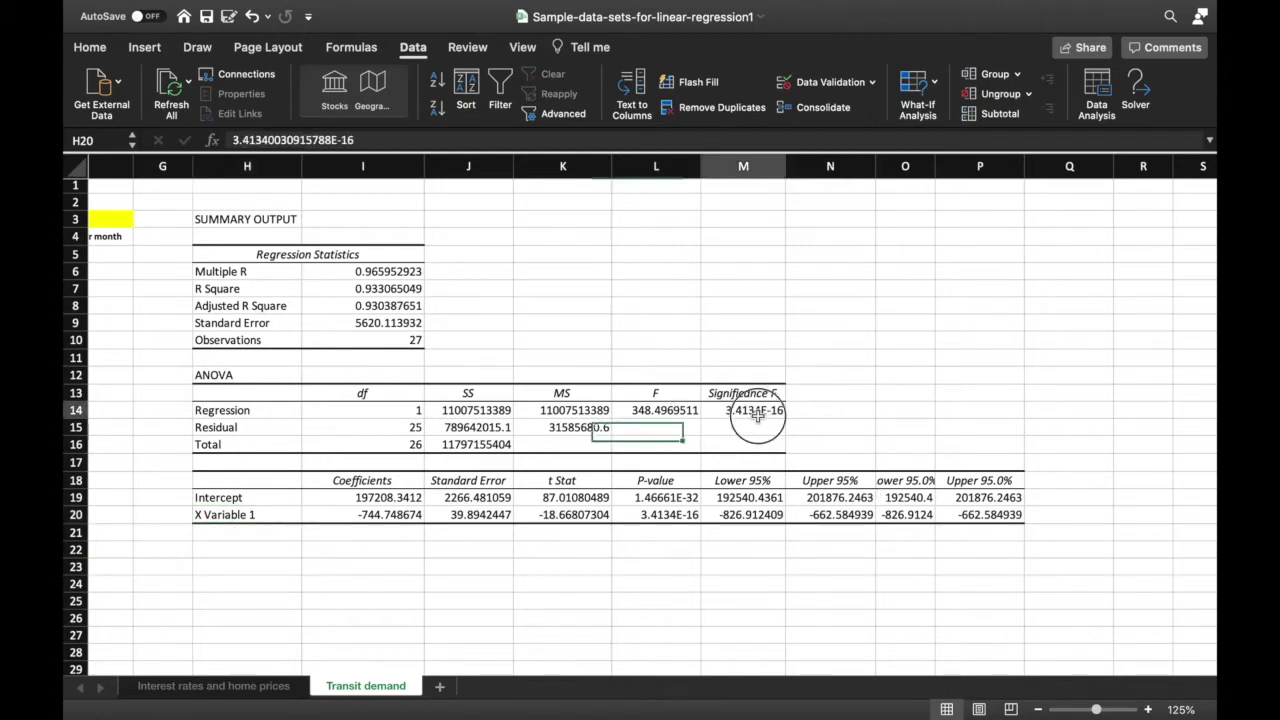
{"action": "left_click", "coordinate": [89, 47]}
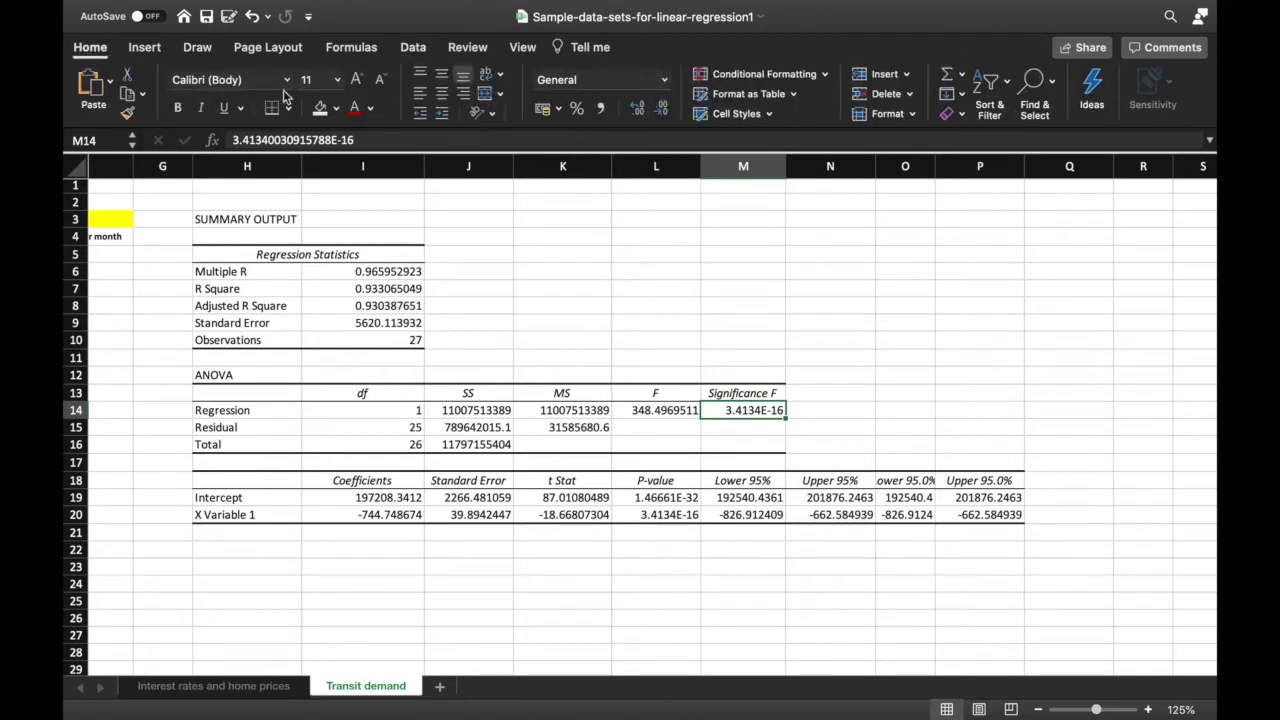
{"action": "left_click", "coordinate": [320, 110]}
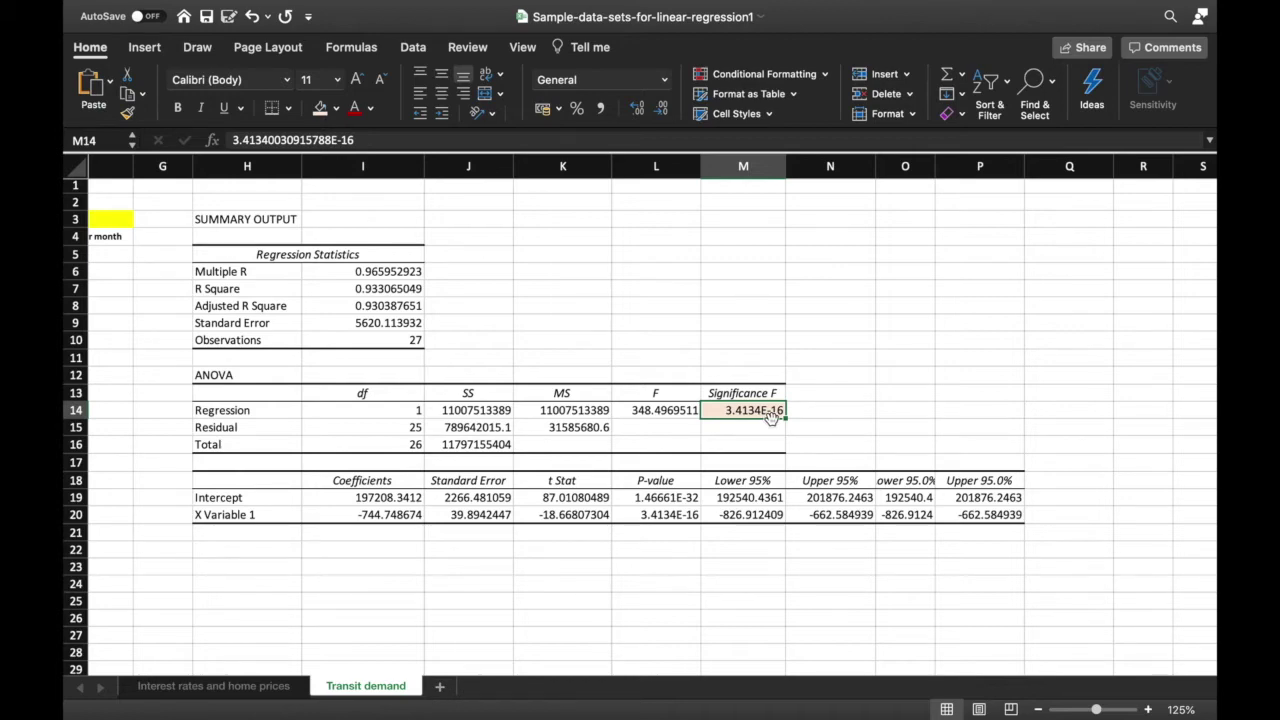
{"action": "scroll", "coordinate": [771, 418], "scroll_direction": "right", "scroll_amount": 1}
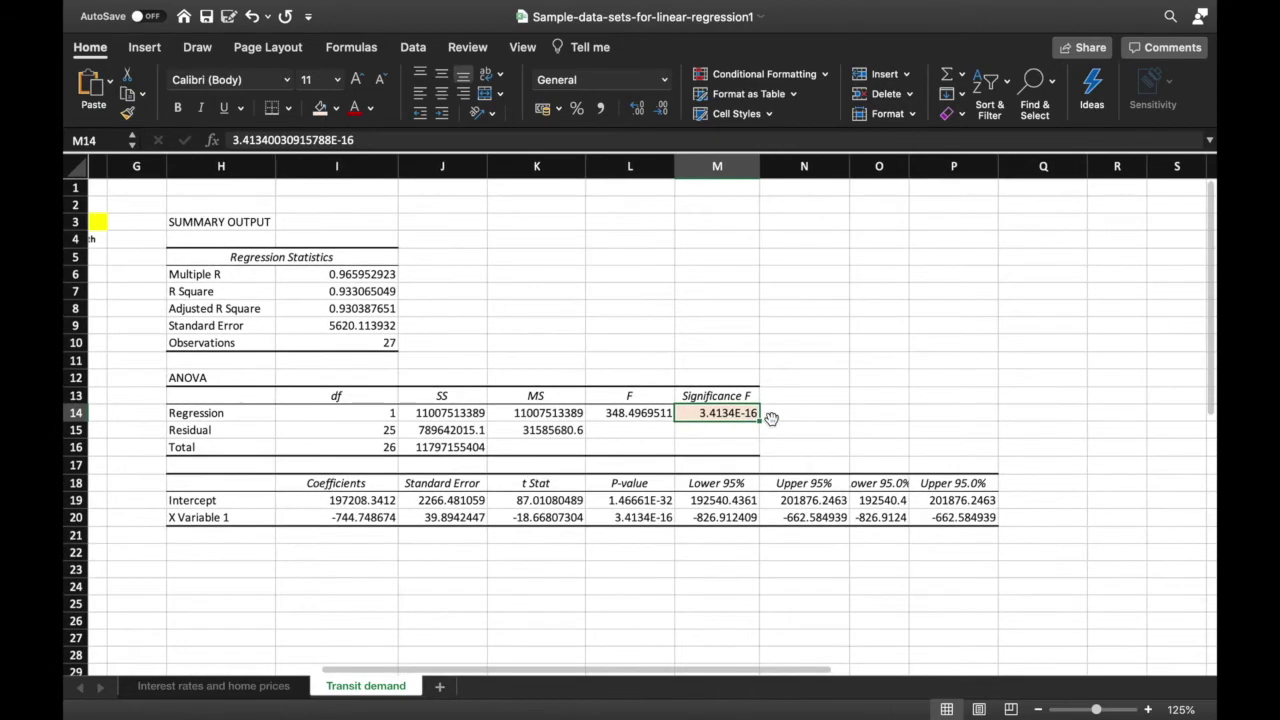
- Fill the R Square value in cell I7 of the Regression Statistics with light orange and deselect it
{"action": "scroll", "coordinate": [771, 418], "scroll_direction": "down", "scroll_amount": 1}
{"action": "scroll", "coordinate": [771, 418], "scroll_direction": "down", "scroll_amount": 1}
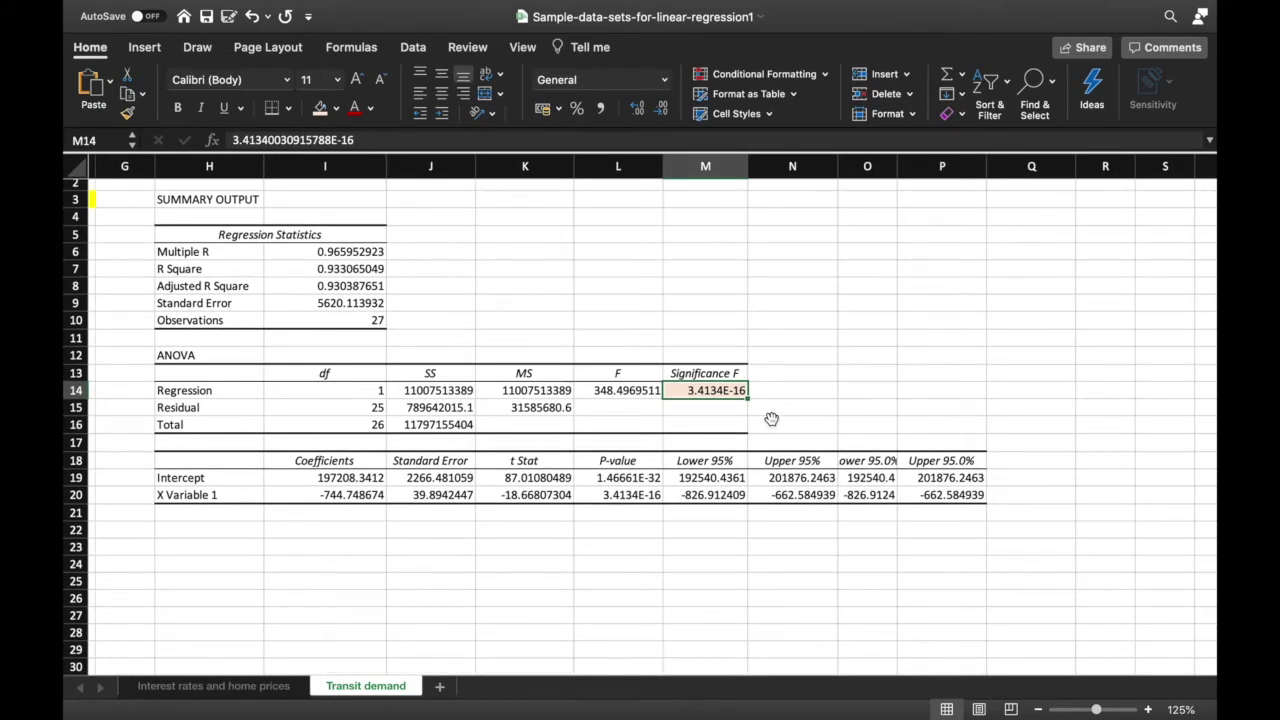
{"action": "left_click", "coordinate": [371, 269]}
{"action": "left_click", "coordinate": [321, 108]}
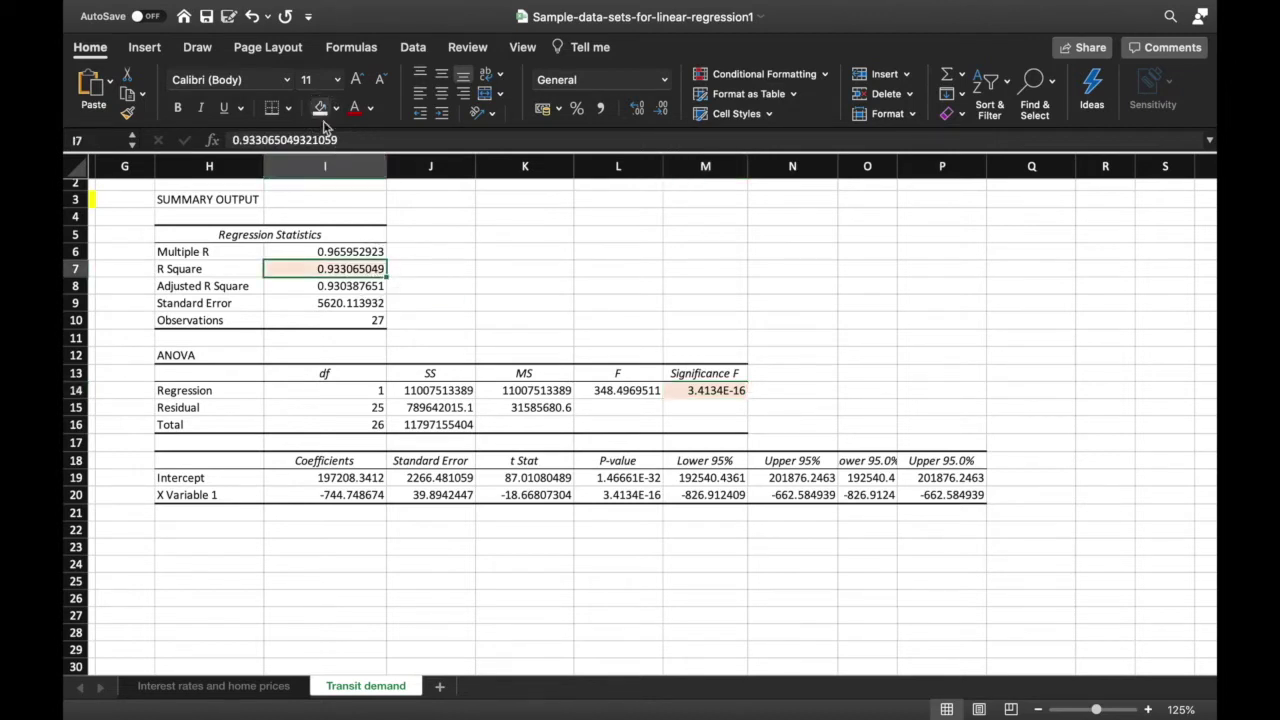
{"action": "left_click", "coordinate": [438, 271]}
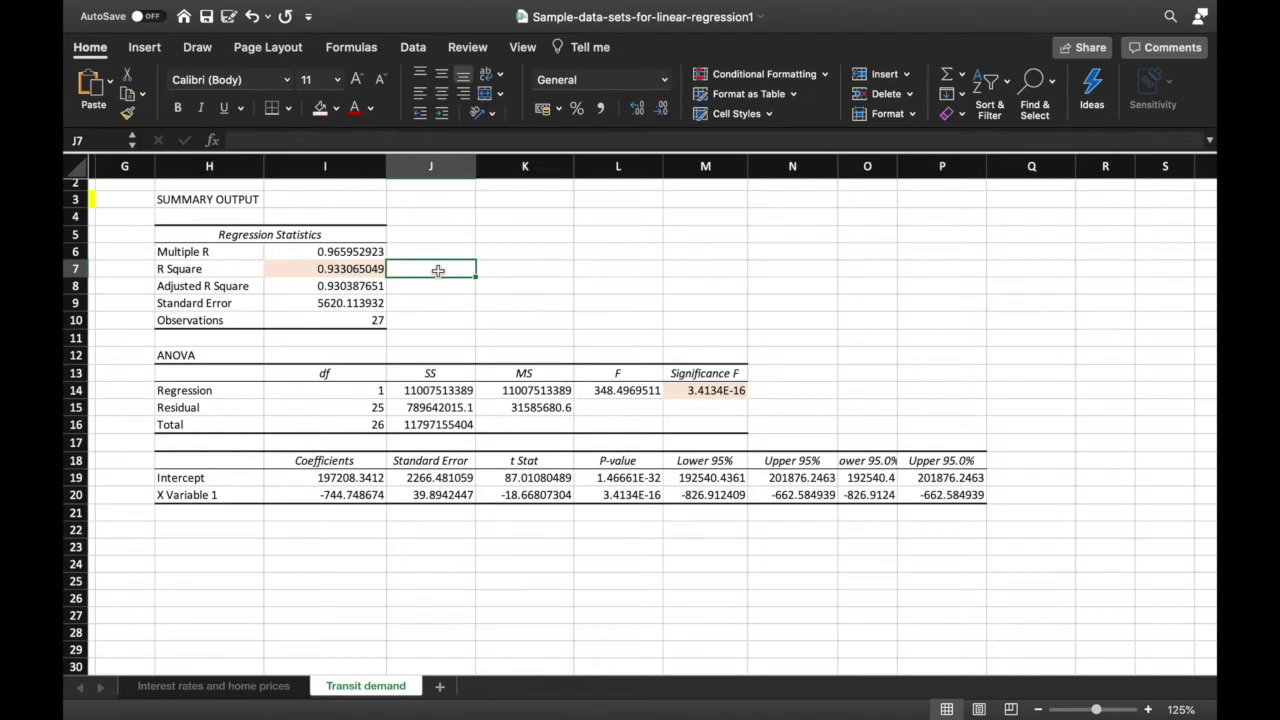
- Fill the P-value in L20 and the coefficient in I20 of X Variable 1 with light orange
{"action": "scroll", "coordinate": [438, 270], "scroll_direction": "left", "scroll_amount": 10}
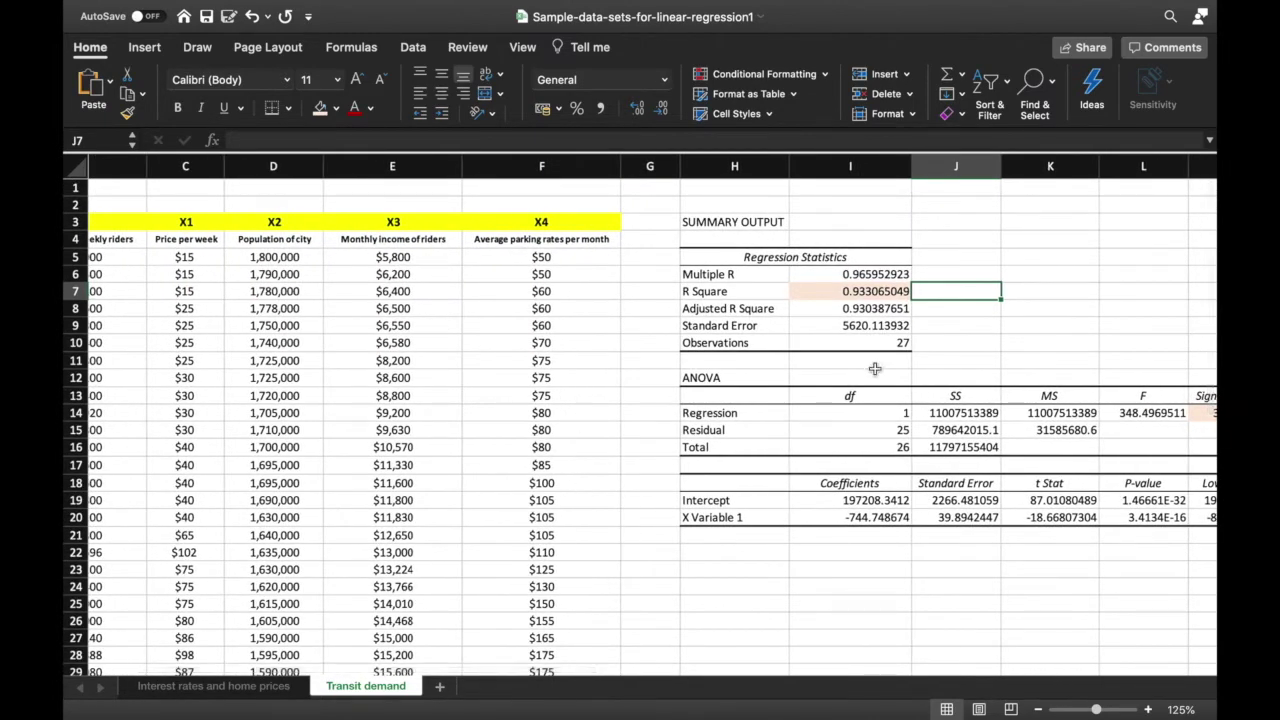
{"action": "scroll", "coordinate": [920, 360], "scroll_direction": "right", "scroll_amount": 2}
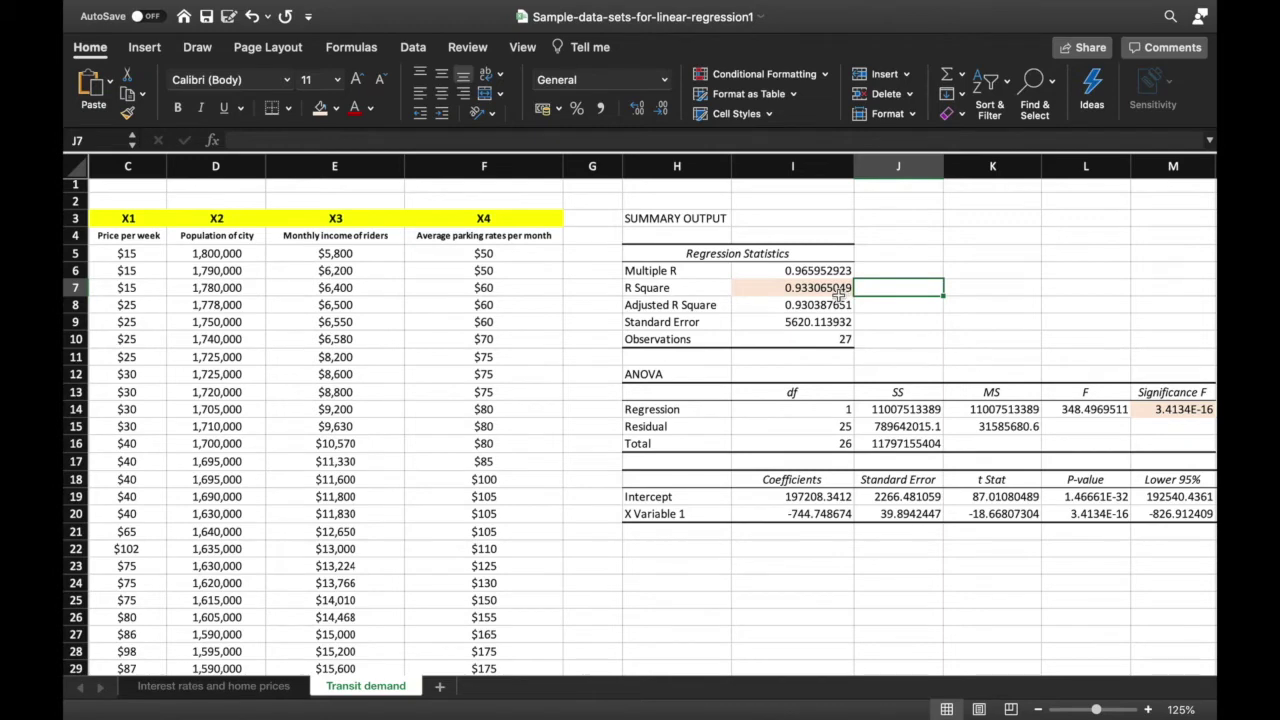
{"action": "scroll", "coordinate": [838, 290], "scroll_direction": "right", "scroll_amount": 5}
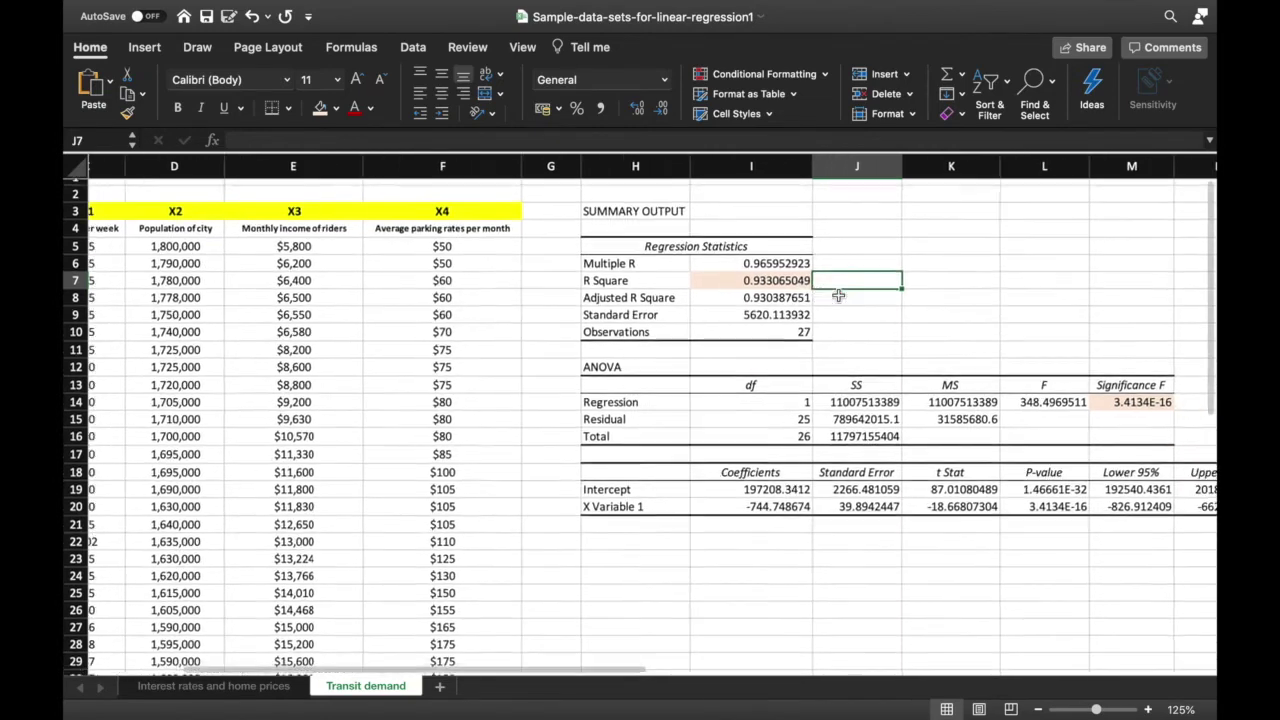
{"action": "scroll", "coordinate": [838, 295], "scroll_direction": "up", "scroll_amount": 2}
{"action": "scroll", "coordinate": [838, 295], "scroll_direction": "right", "scroll_amount": 2}
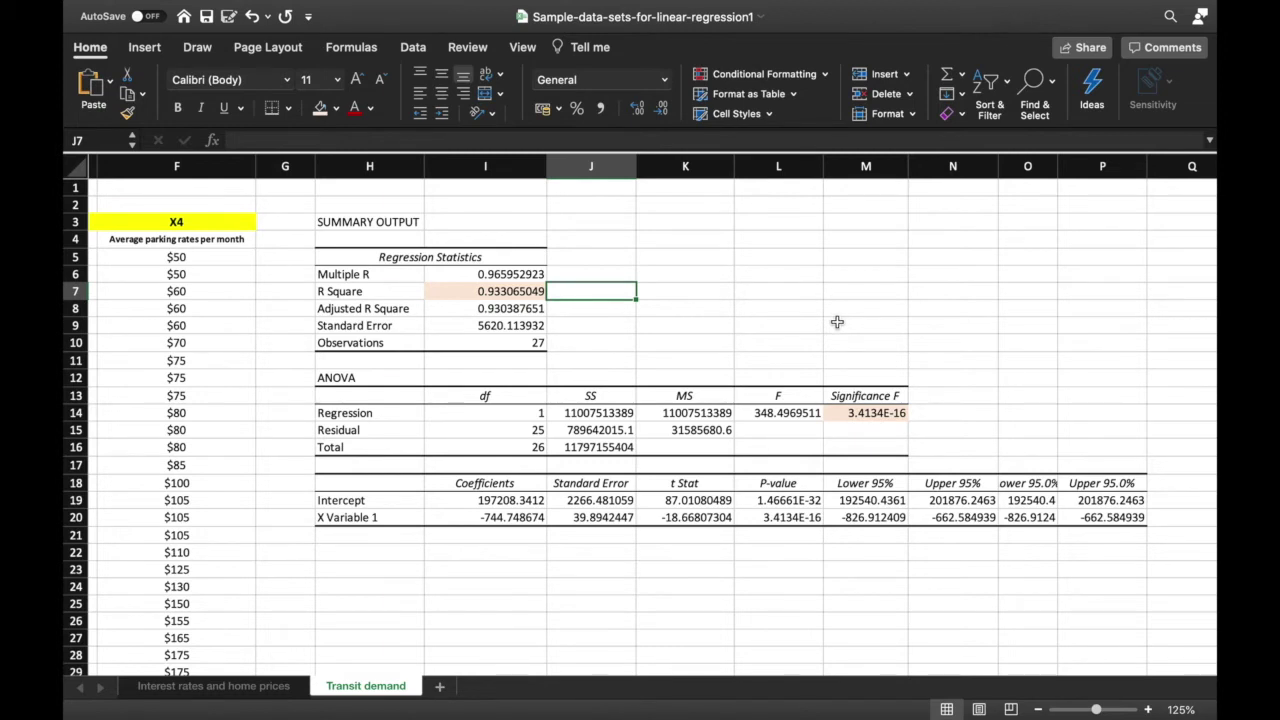
{"action": "left_click", "coordinate": [818, 519]}
{"action": "left_click", "coordinate": [320, 107]}
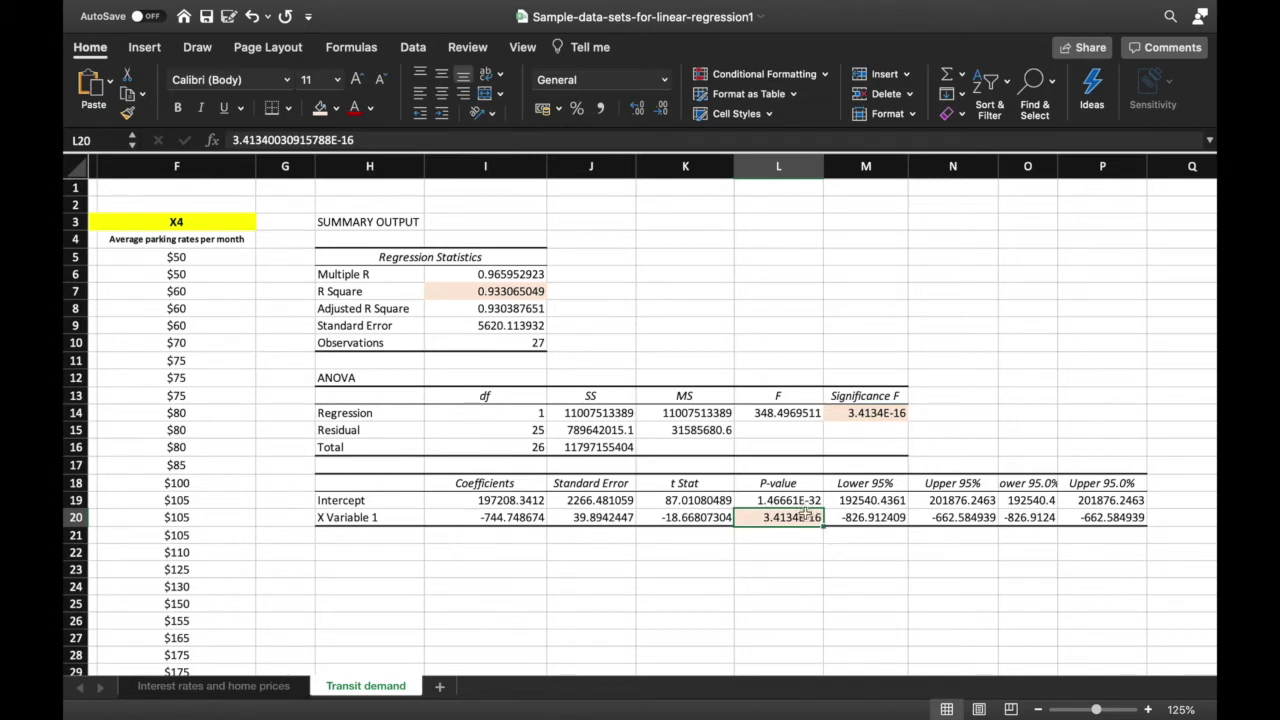
{"action": "left_click", "coordinate": [528, 521]}
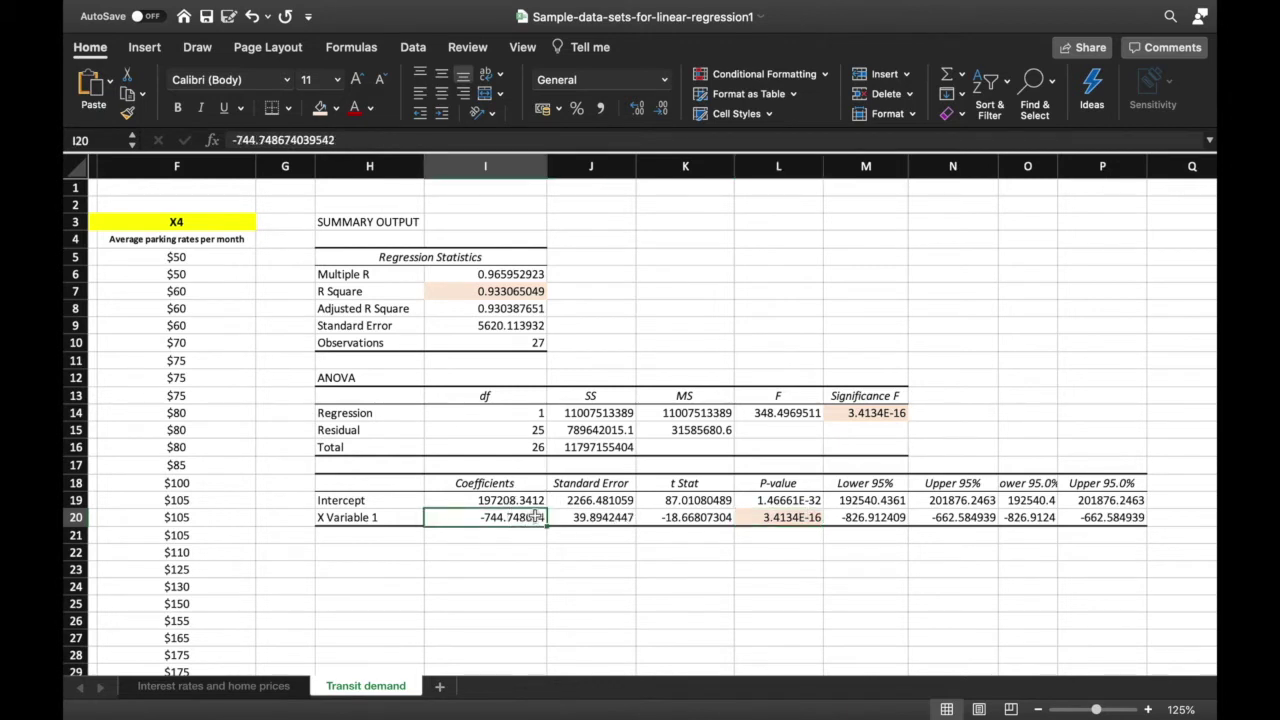
{"action": "left_click", "coordinate": [321, 110]}
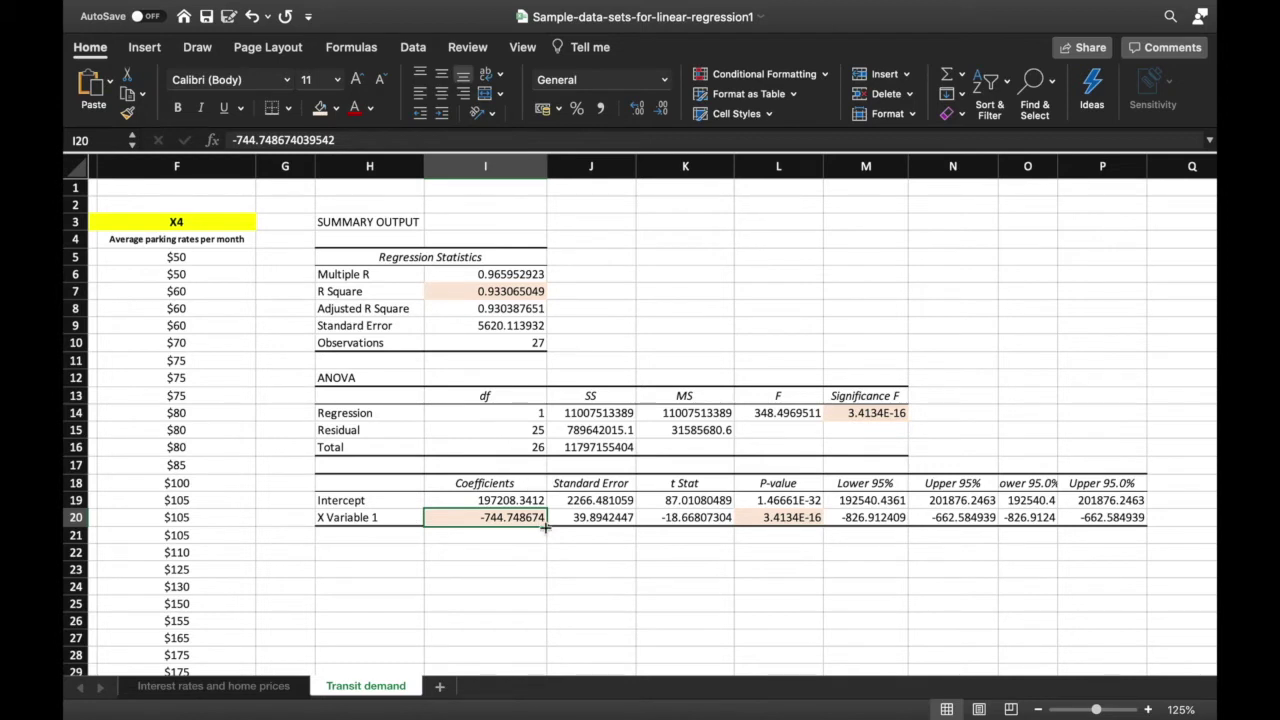
- Enter the regression equation "Y = -744.74874X + 197208.3412" in cell H23 below the coefficients table
{"action": "scroll", "coordinate": [545, 528], "scroll_direction": "left", "scroll_amount": 1}
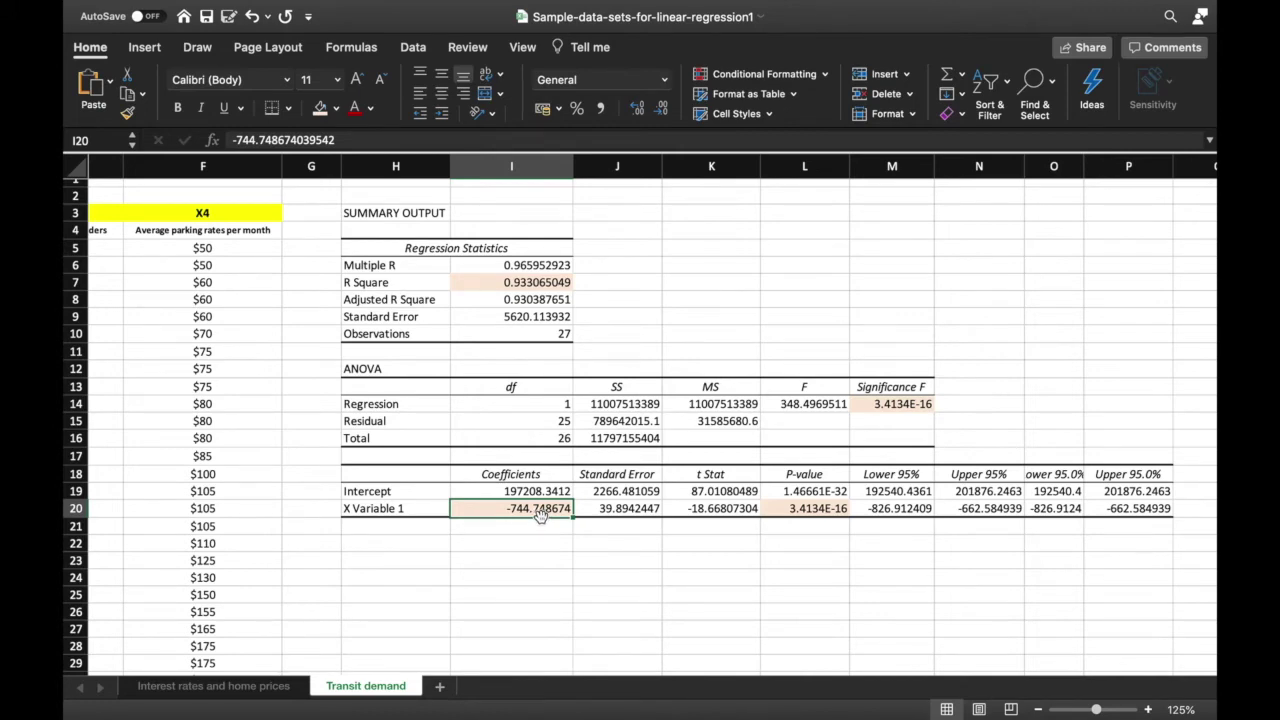
{"action": "scroll", "coordinate": [540, 514], "scroll_direction": "left", "scroll_amount": 4}
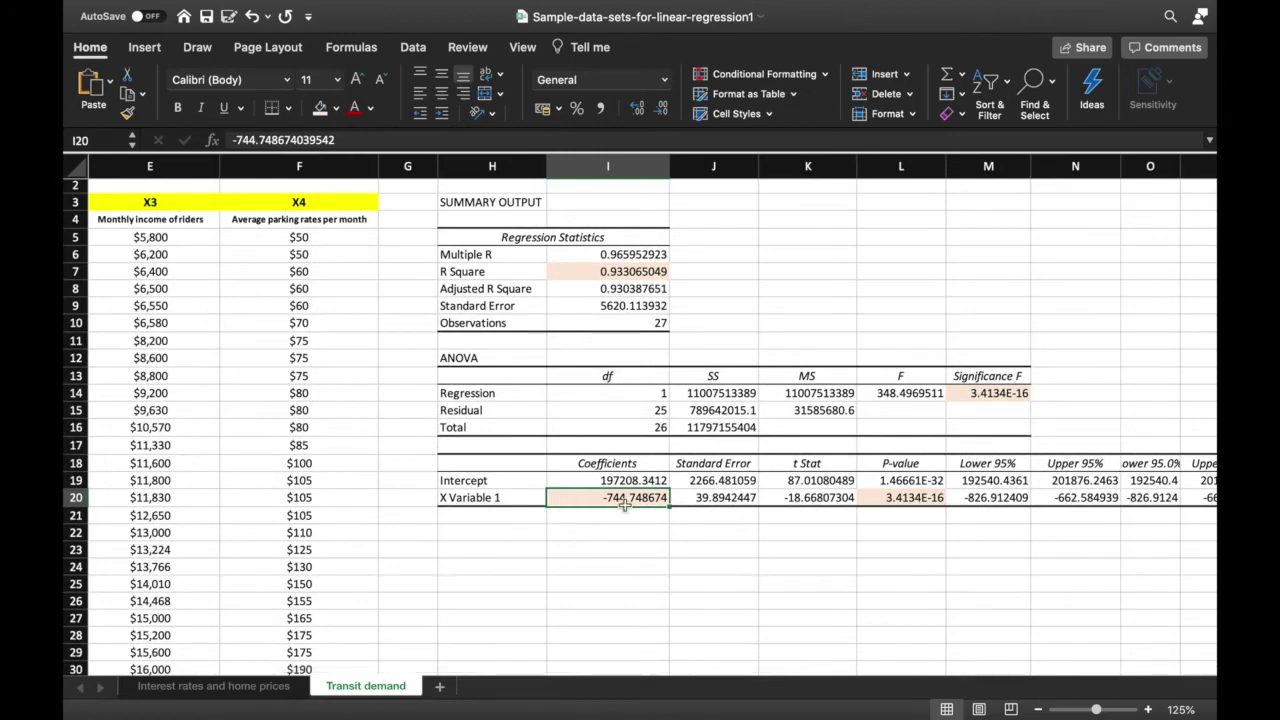
{"action": "scroll", "coordinate": [632, 510], "scroll_direction": "left", "scroll_amount": 10}
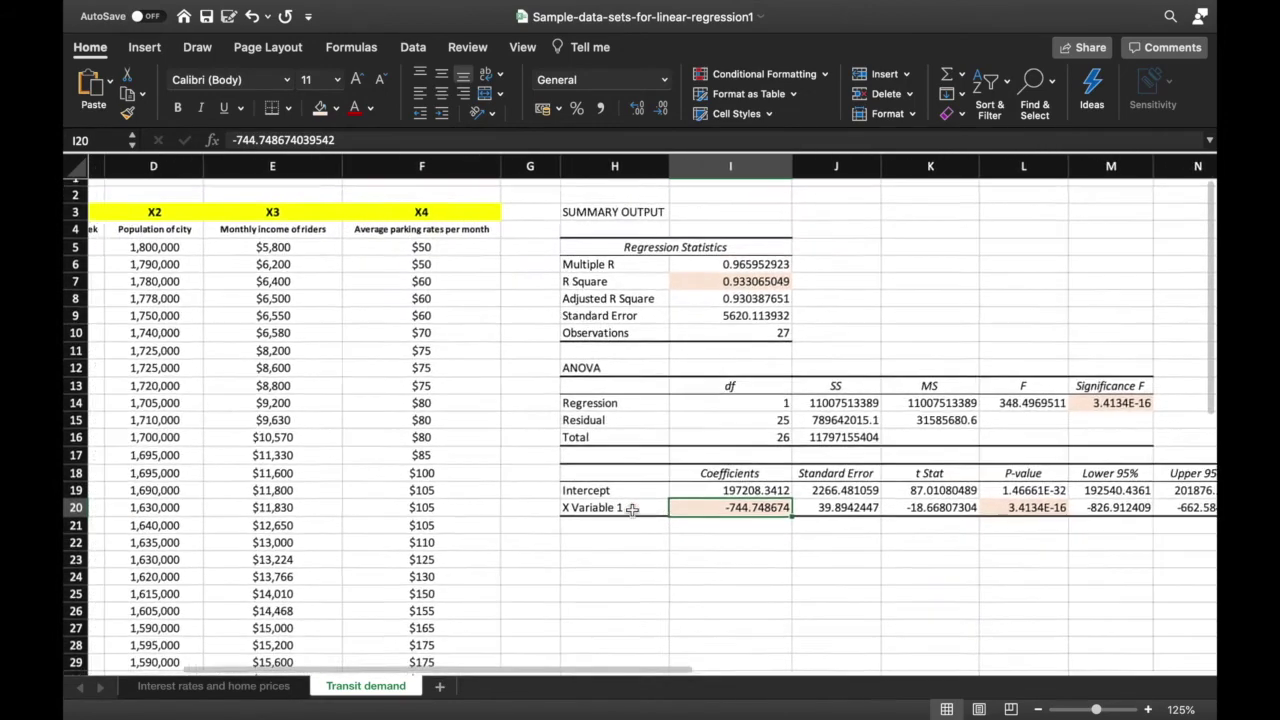
{"action": "scroll", "coordinate": [632, 510], "scroll_direction": "left", "scroll_amount": 4}
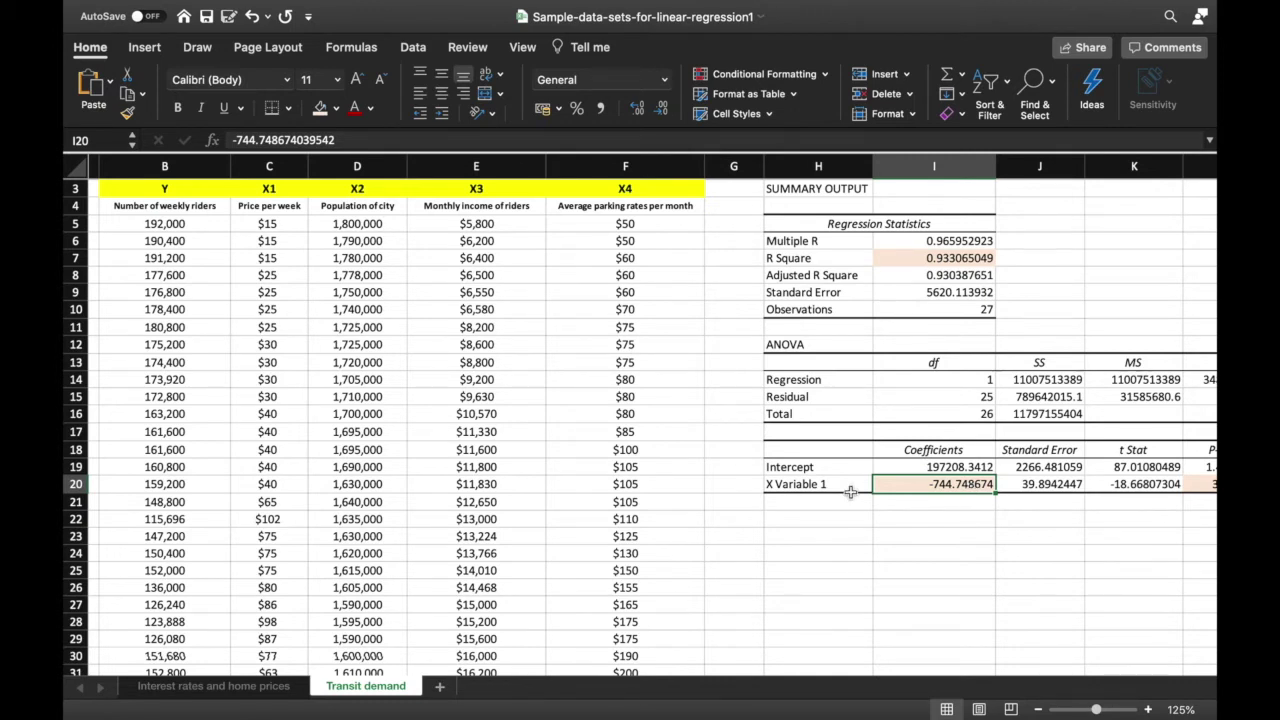
{"action": "left_click", "coordinate": [809, 535]}
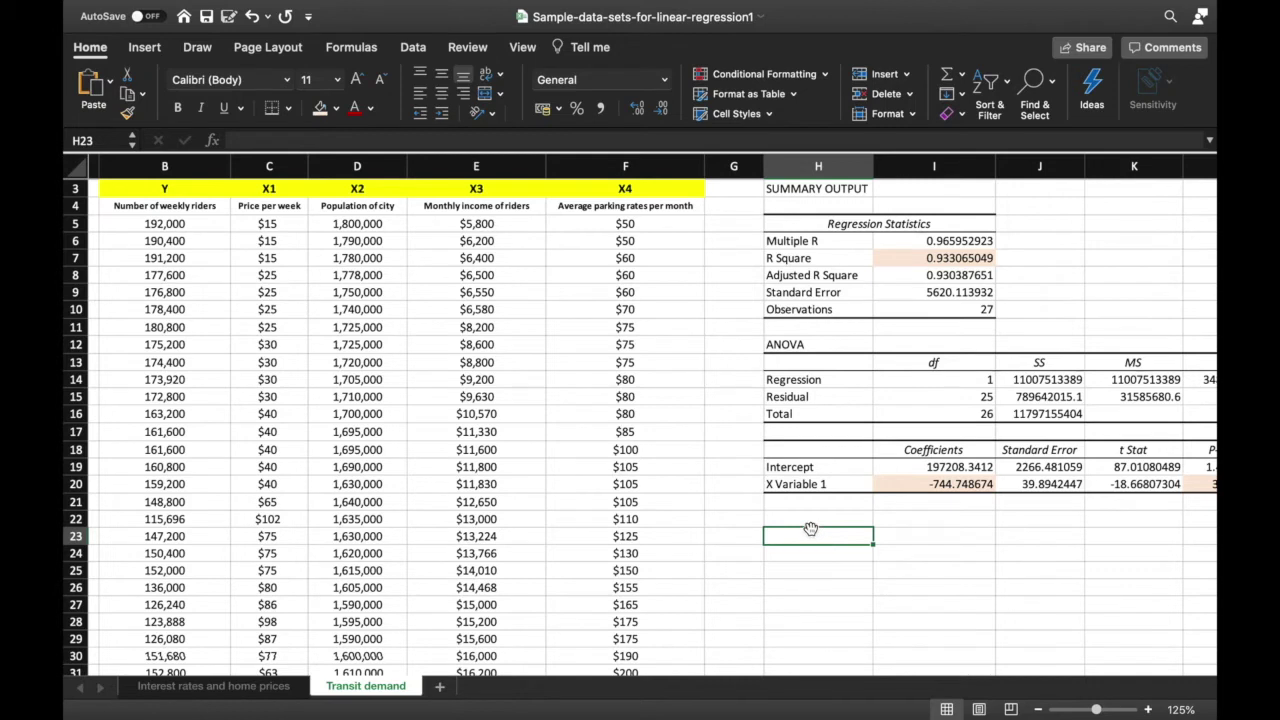
{"action": "type", "text": "Y"}
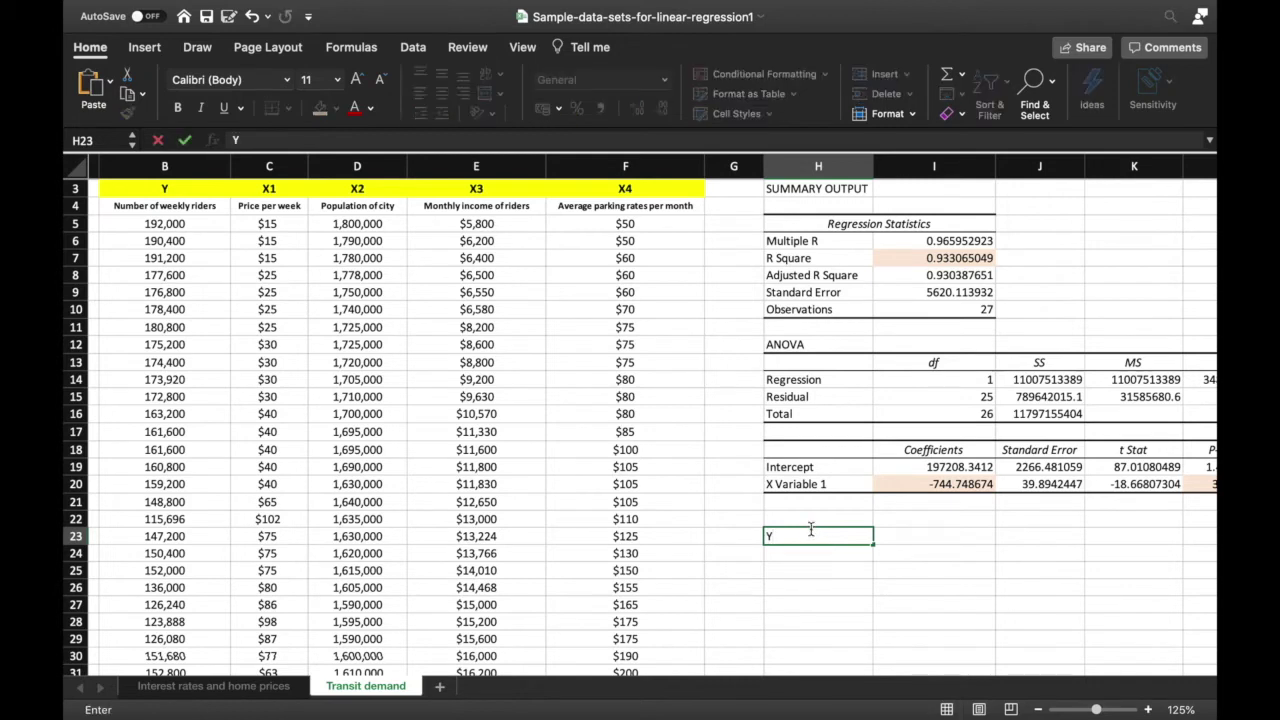
{"action": "type", "text": " = -744.74874X + 1"}
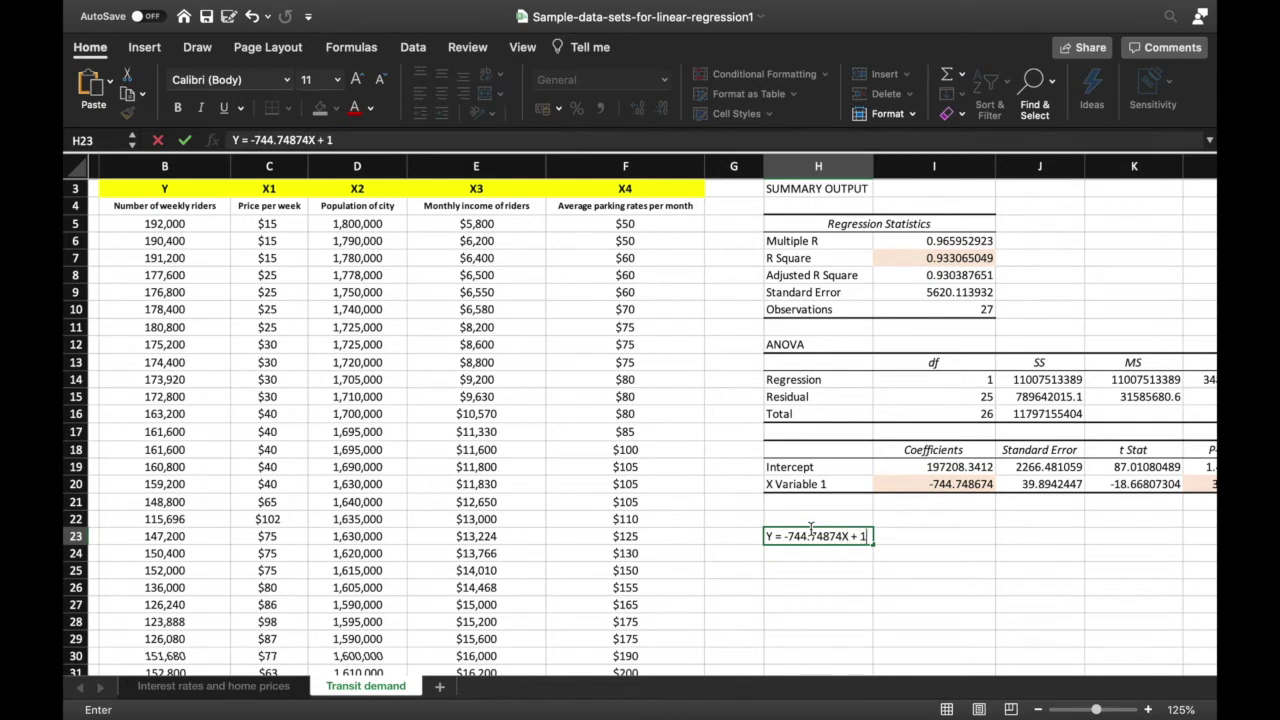
{"action": "type", "text": "97208.3412"}
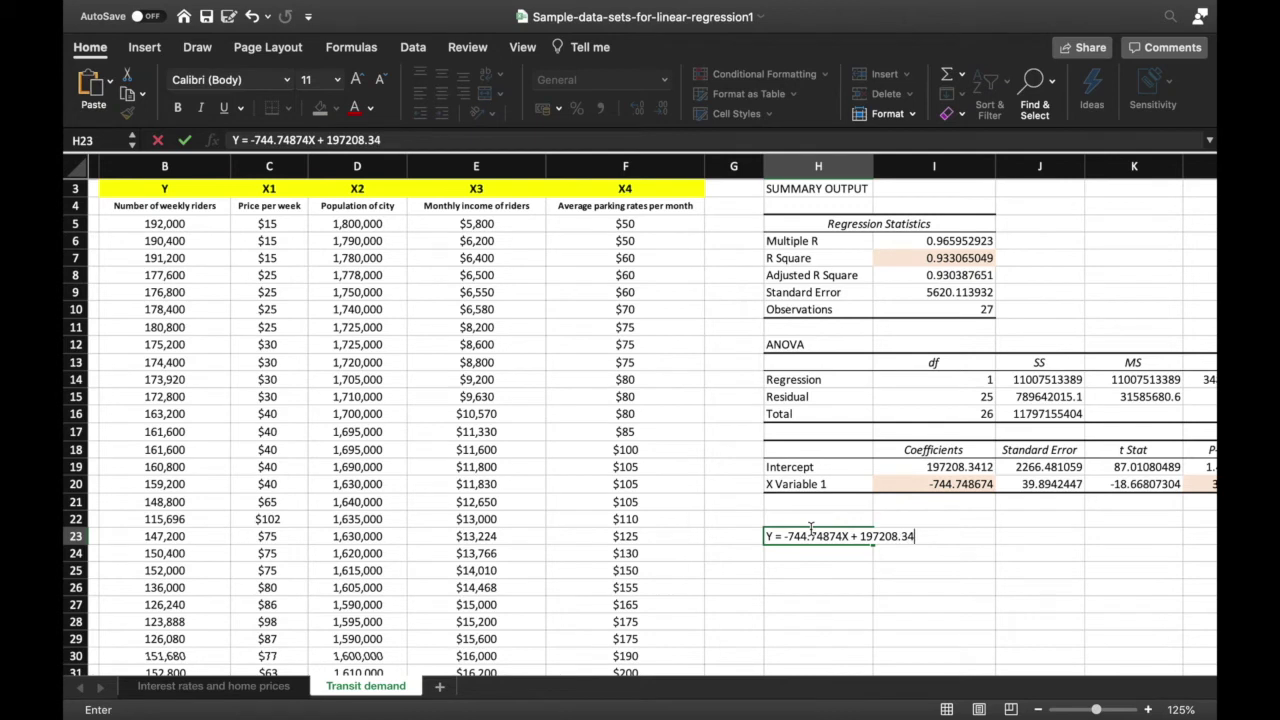
{"action": "left_click", "coordinate": [1016, 568]}
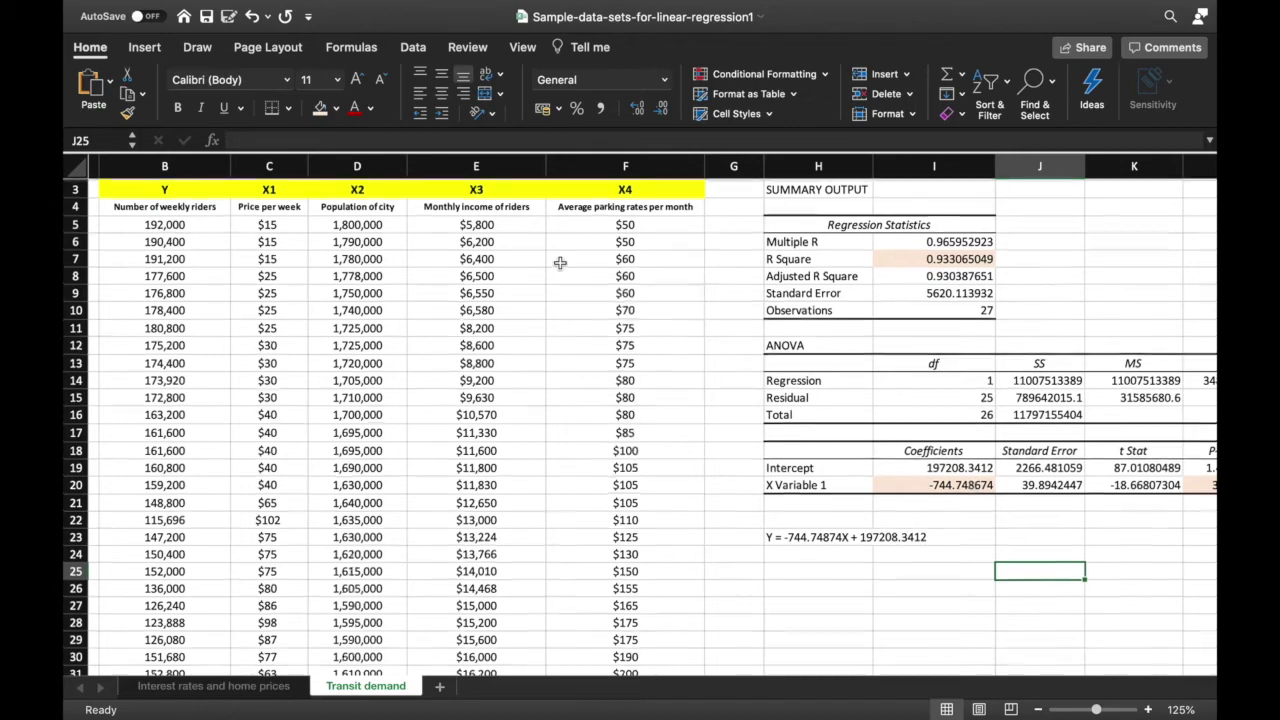
- Start another Regression analysis from the Data Analysis tools for the transit demand data
{"action": "scroll", "coordinate": [560, 260], "scroll_direction": "down", "scroll_amount": 3}
{"action": "scroll", "coordinate": [560, 260], "scroll_direction": "up", "scroll_amount": 4}
{"action": "scroll", "coordinate": [560, 263], "scroll_direction": "right", "scroll_amount": 1}
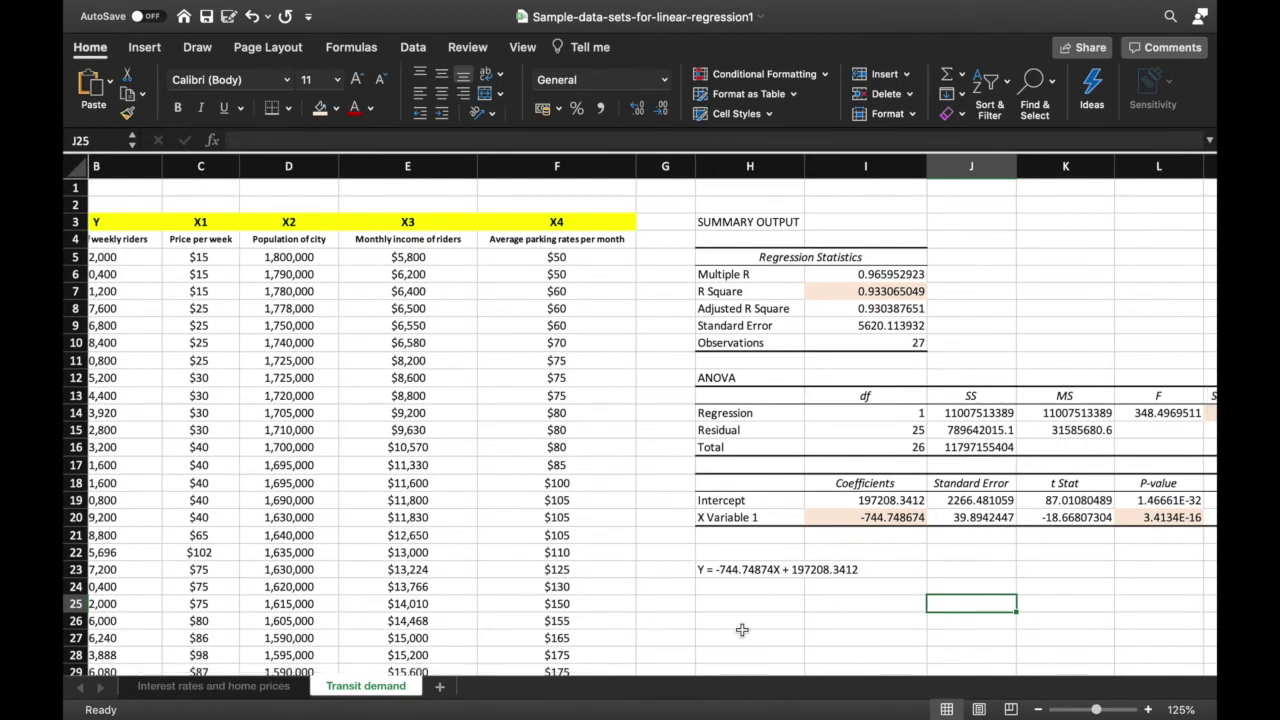
{"action": "scroll", "coordinate": [741, 629], "scroll_direction": "left", "scroll_amount": 2}
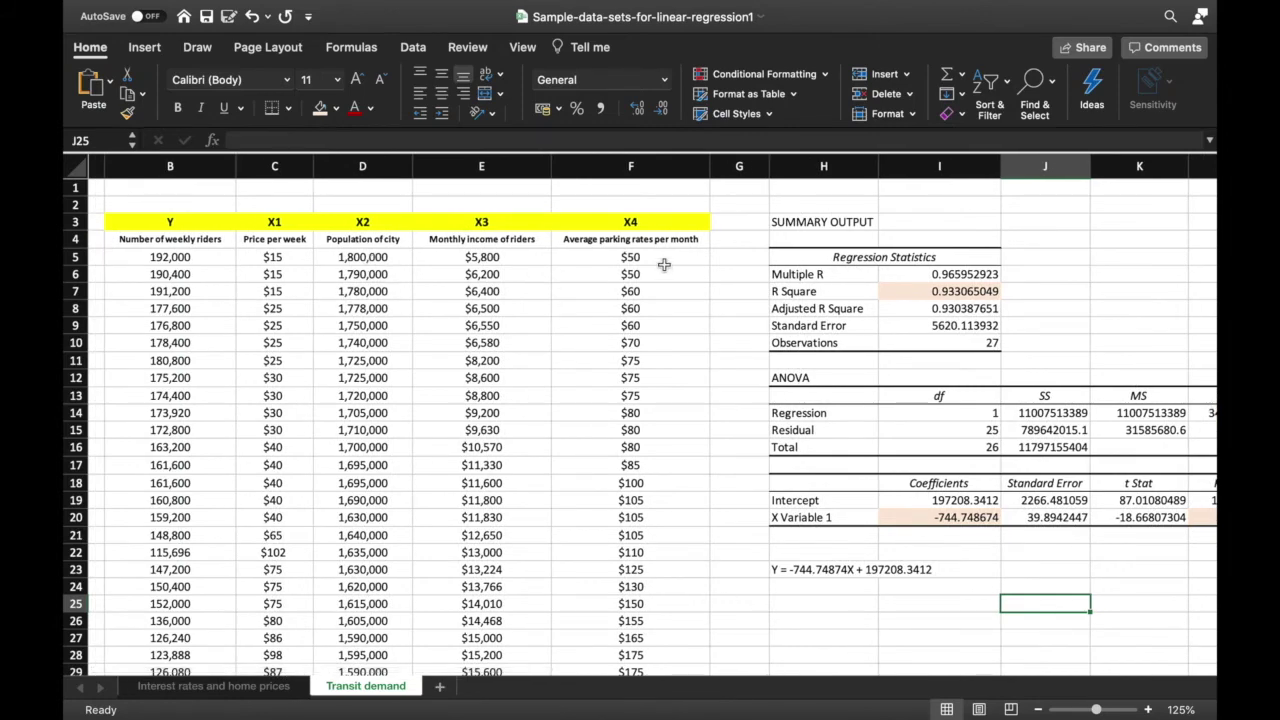
{"action": "scroll", "coordinate": [838, 541], "scroll_direction": "right", "scroll_amount": 1}
{"action": "scroll", "coordinate": [838, 541], "scroll_direction": "right", "scroll_amount": 1}
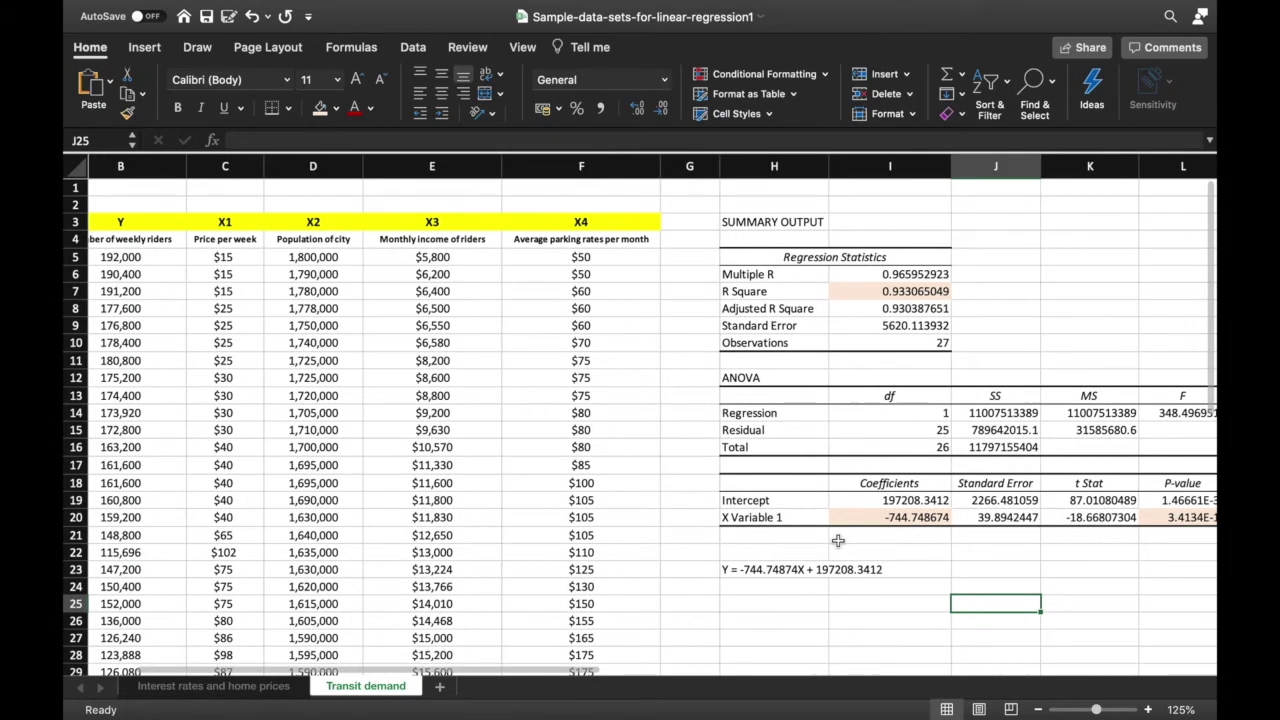
{"action": "left_click", "coordinate": [415, 48]}
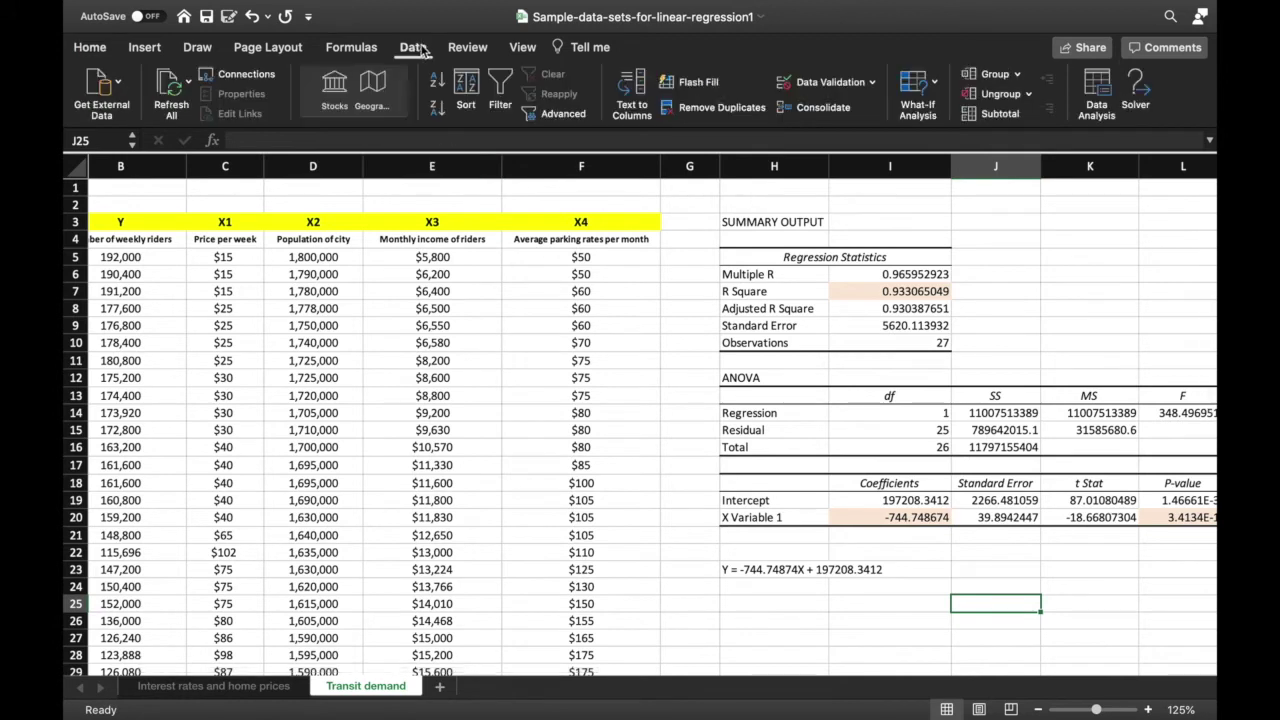
{"action": "left_click", "coordinate": [1100, 96]}
{"action": "left_click", "coordinate": [674, 214]}
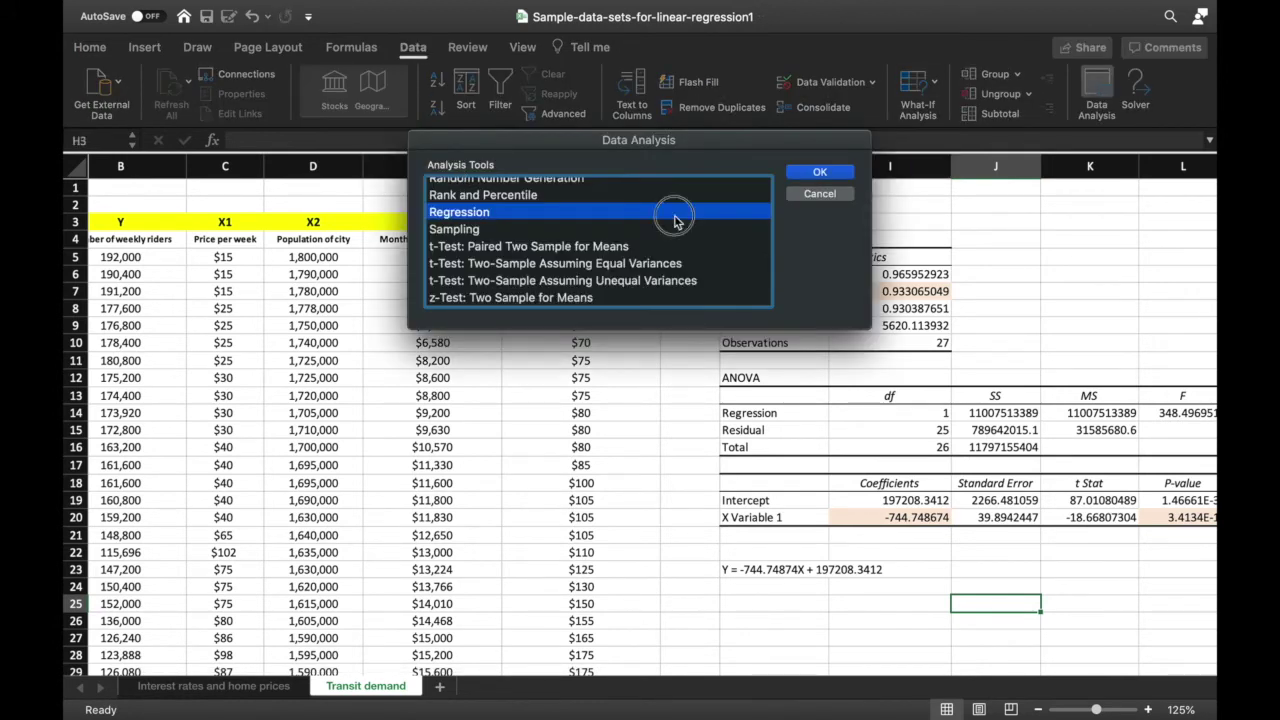
{"action": "left_click", "coordinate": [820, 174]}
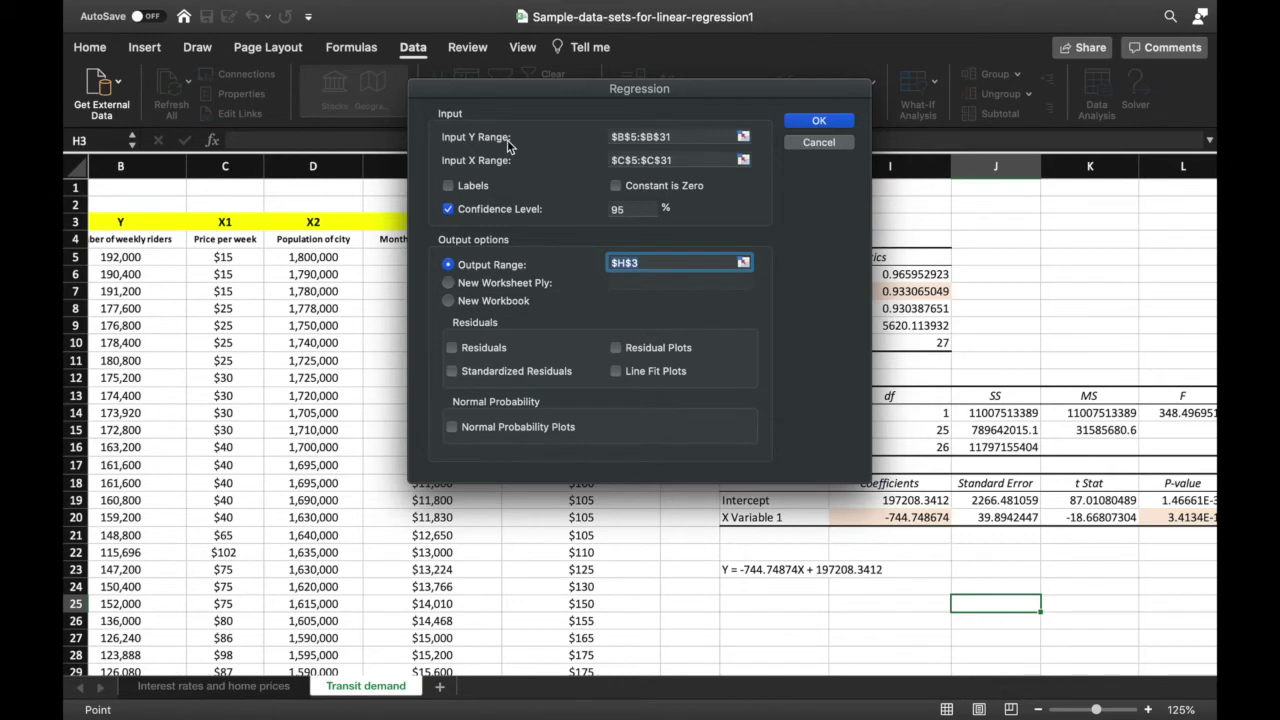
- Set the regression's Input X Range to $C$5:$F$31 so it covers all four predictors, X1 to X4
{"action": "left_click", "coordinate": [188, 259]}
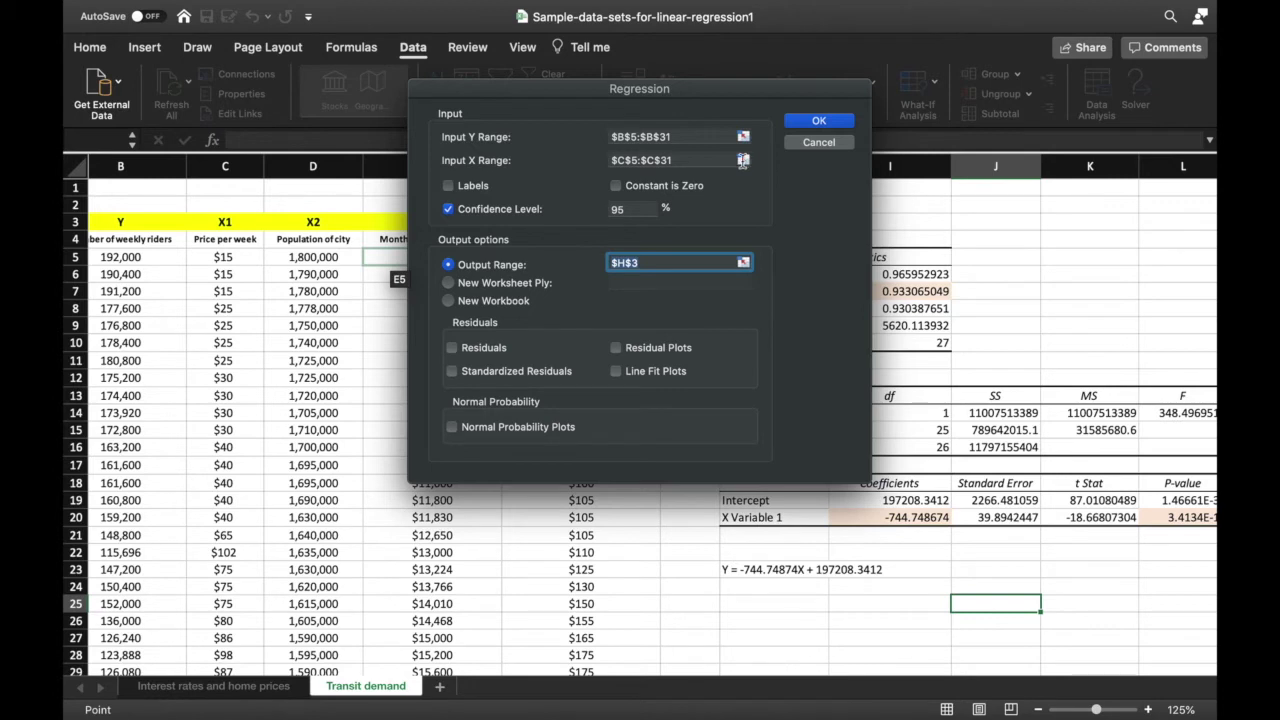
{"action": "left_click", "coordinate": [743, 160]}
{"action": "left_click_drag", "start_coordinate": [225, 206], "coordinate": [320, 210]}
{"action": "left_click_drag", "start_coordinate": [605, 226], "coordinate": [609, 617]}
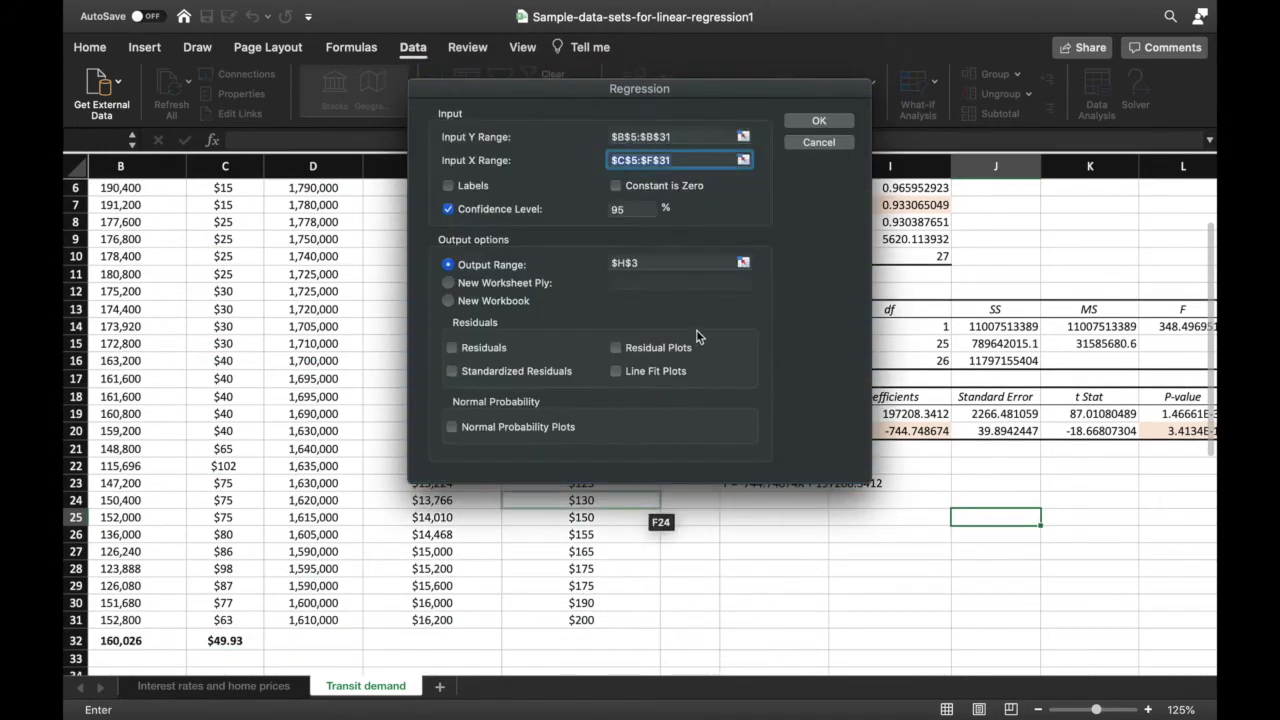
- Direct the regression output to cell H26 below the equation, run the multiple regression and bring its summary output into view
{"action": "left_click", "coordinate": [743, 263]}
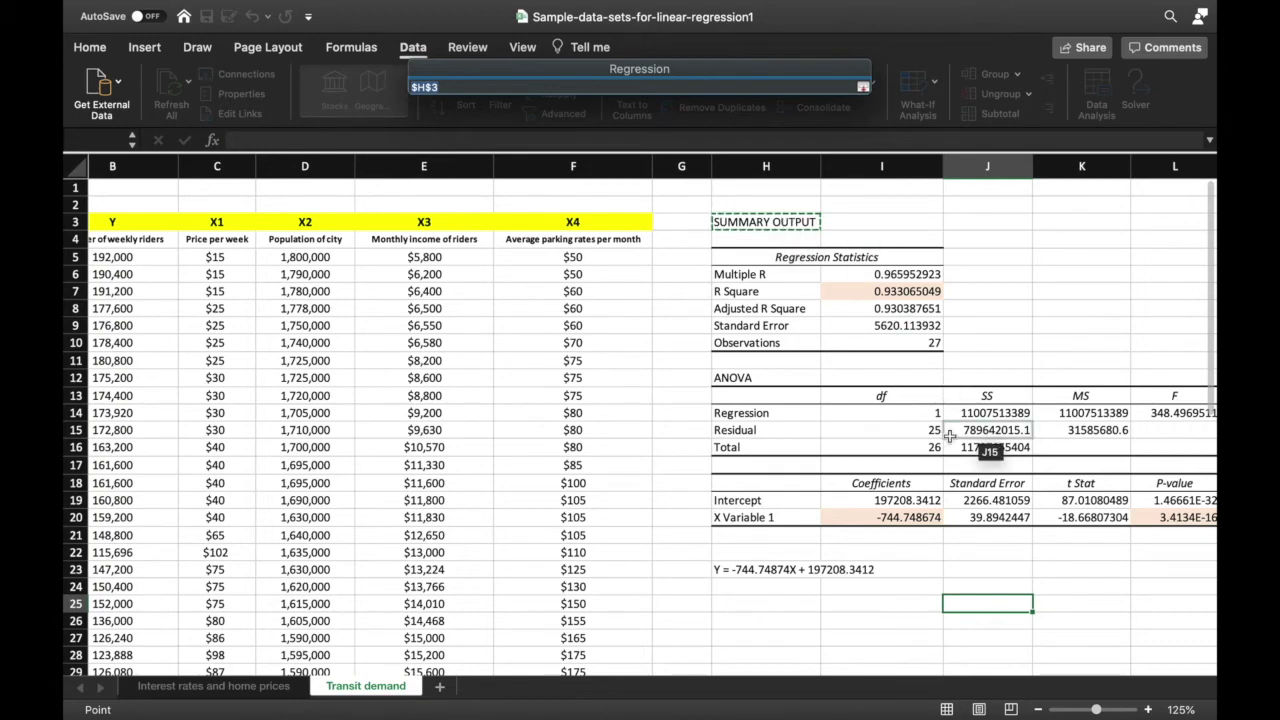
{"action": "scroll", "coordinate": [950, 436], "scroll_direction": "right", "scroll_amount": 5}
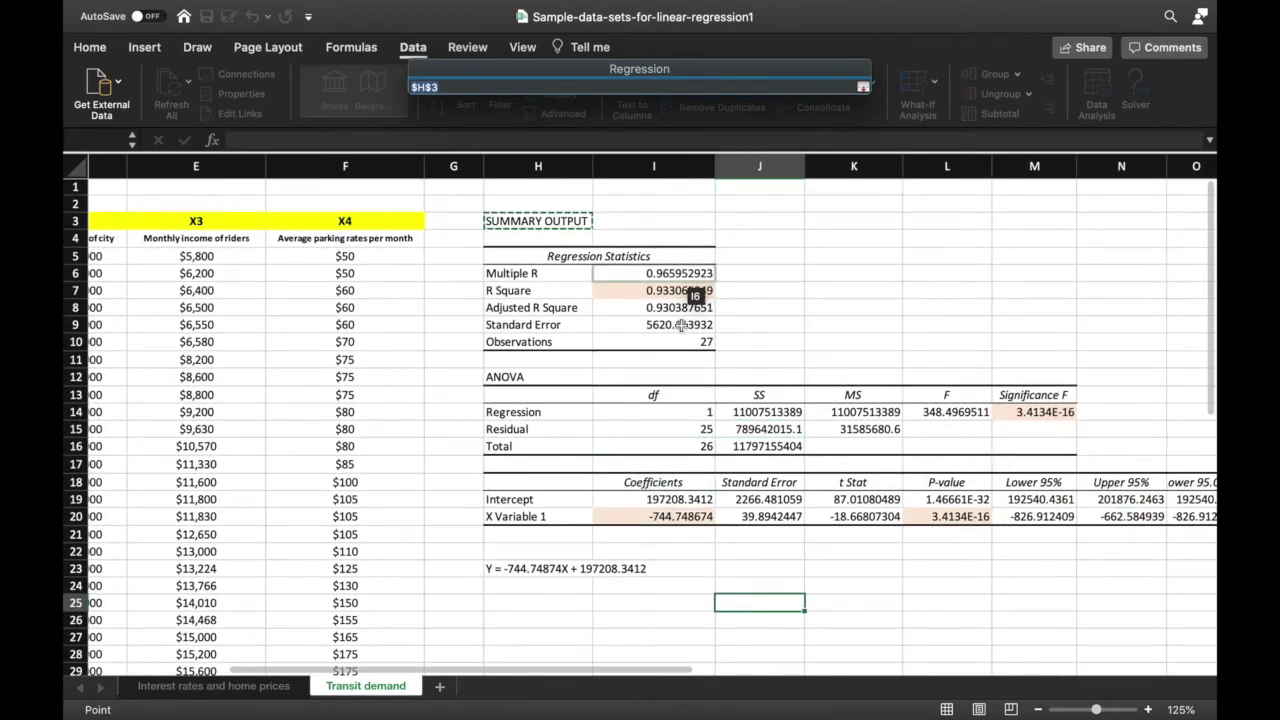
{"action": "scroll", "coordinate": [690, 490], "scroll_direction": "down", "scroll_amount": 3}
{"action": "scroll", "coordinate": [690, 490], "scroll_direction": "left", "scroll_amount": 1}
{"action": "left_click", "coordinate": [583, 545]}
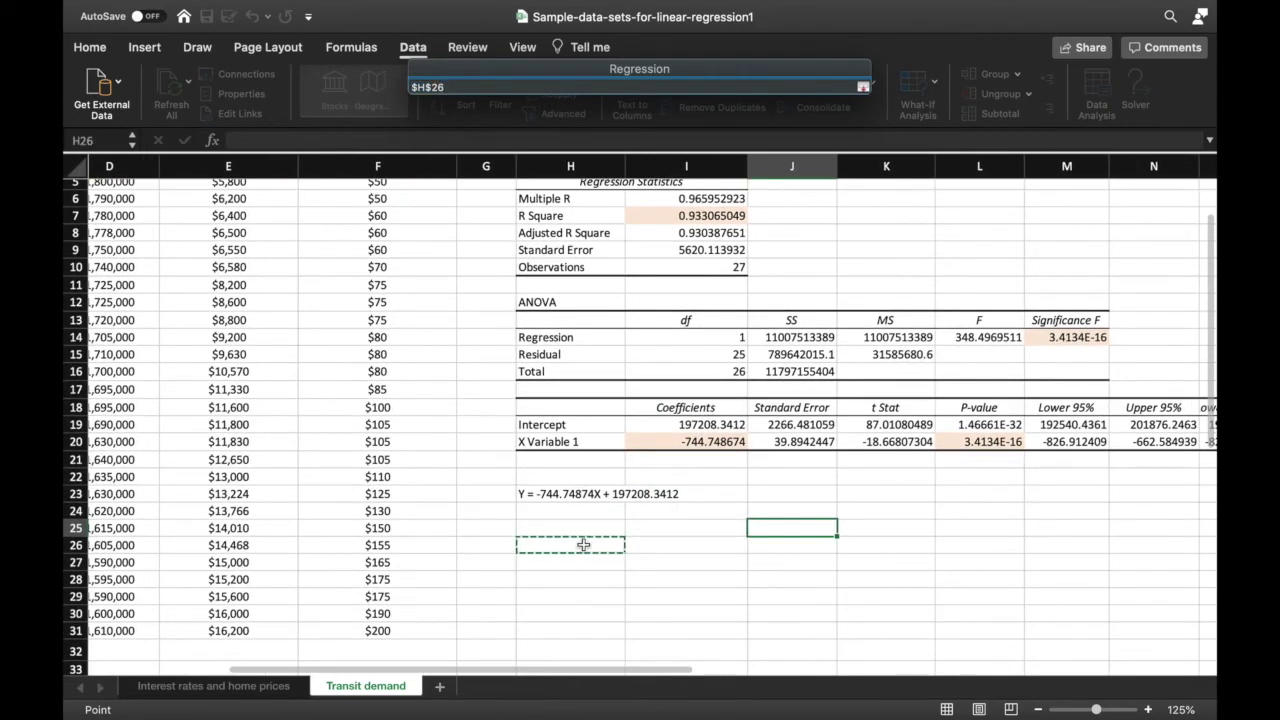
{"action": "scroll", "coordinate": [583, 545], "scroll_direction": "up", "scroll_amount": 2}
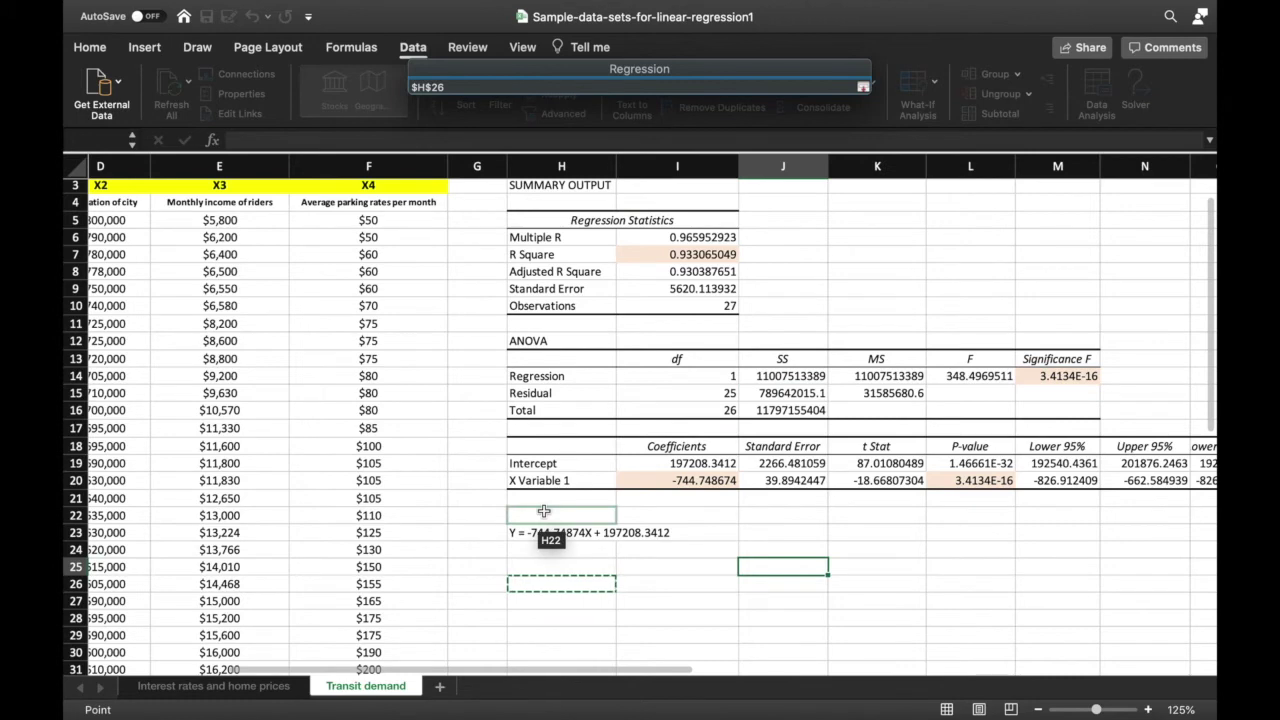
{"action": "scroll", "coordinate": [549, 574], "scroll_direction": "down", "scroll_amount": 3}
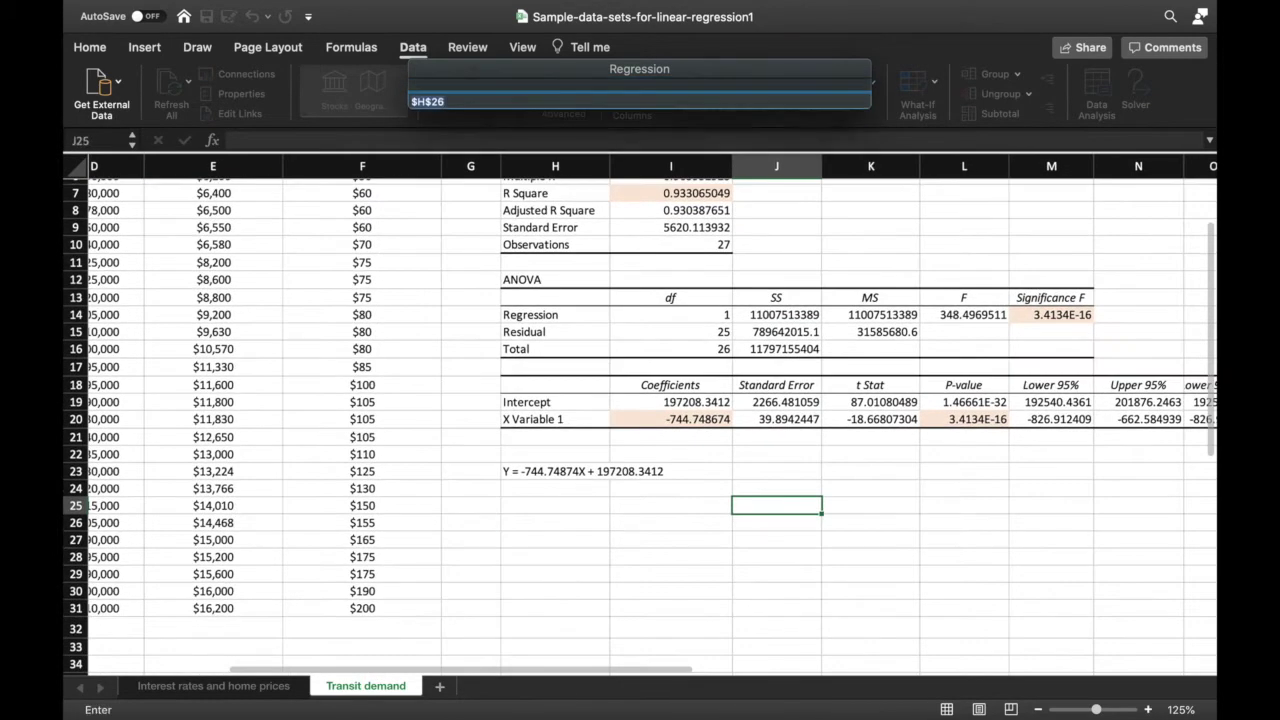
{"action": "key", "text": "Return"}
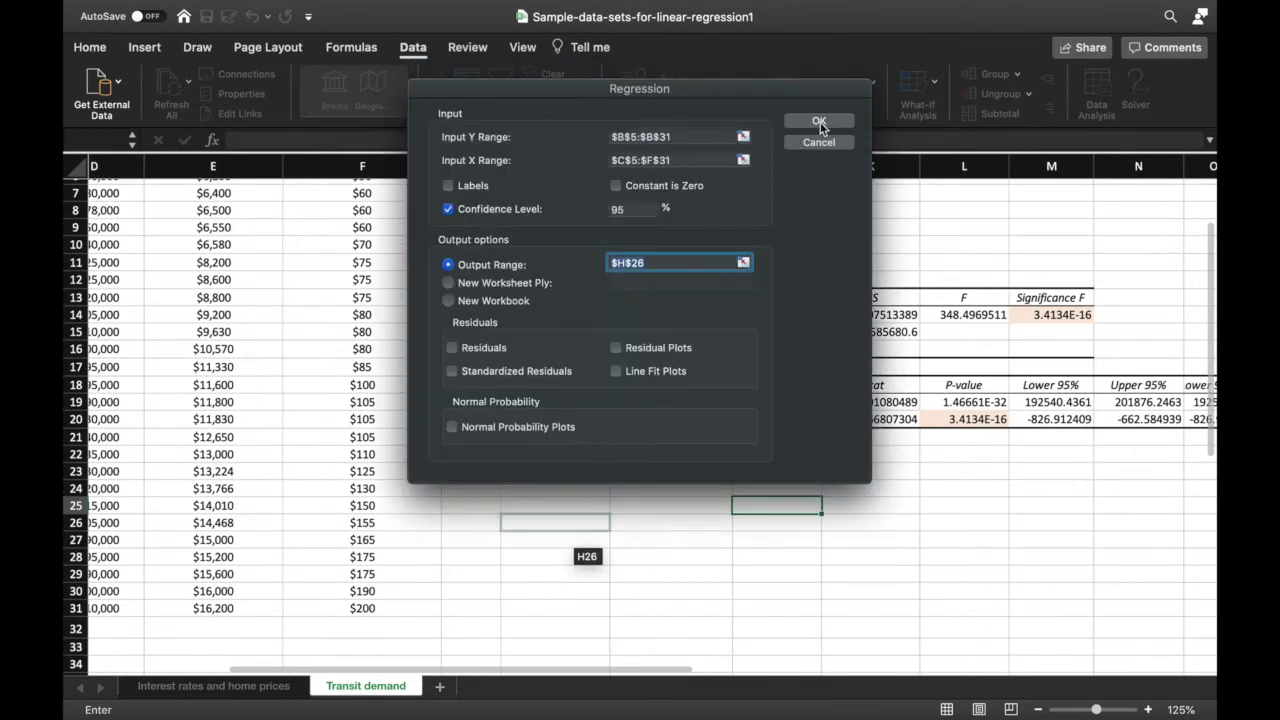
{"action": "left_click", "coordinate": [819, 122]}
{"action": "scroll", "coordinate": [708, 585], "scroll_direction": "down", "scroll_amount": 1}
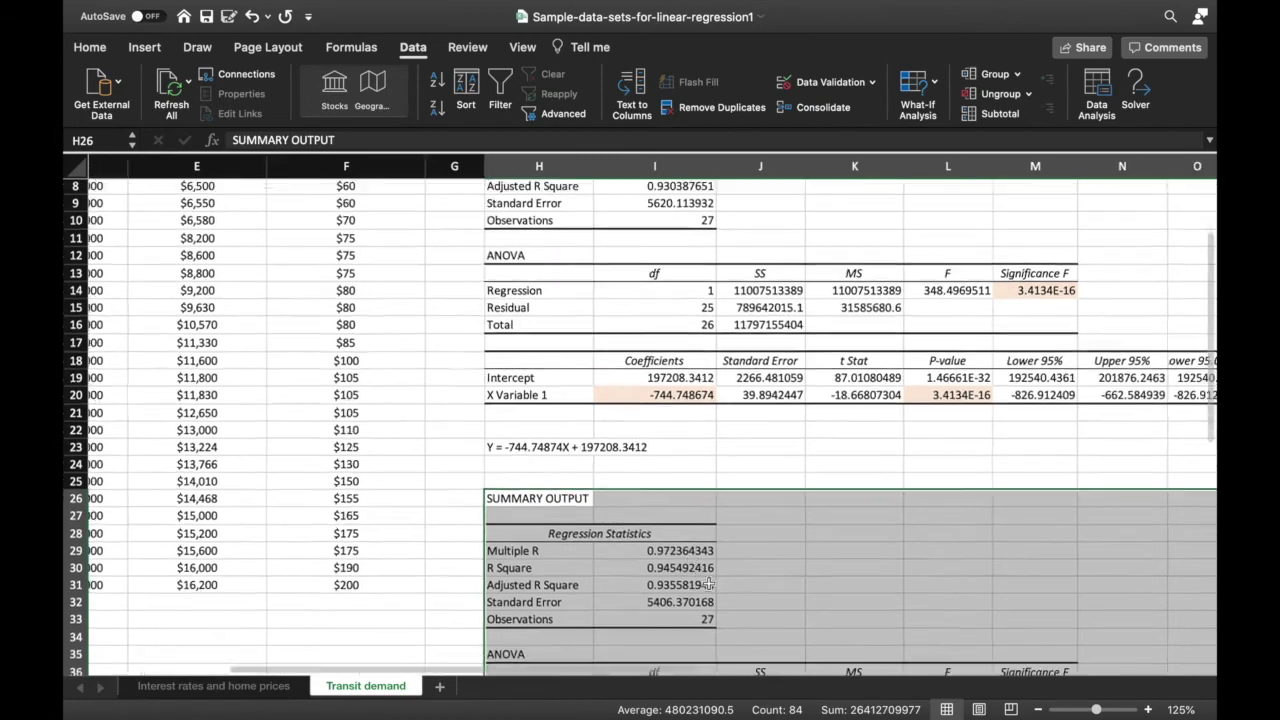
{"action": "scroll", "coordinate": [708, 584], "scroll_direction": "down", "scroll_amount": 6}
{"action": "scroll", "coordinate": [708, 584], "scroll_direction": "right", "scroll_amount": 2}
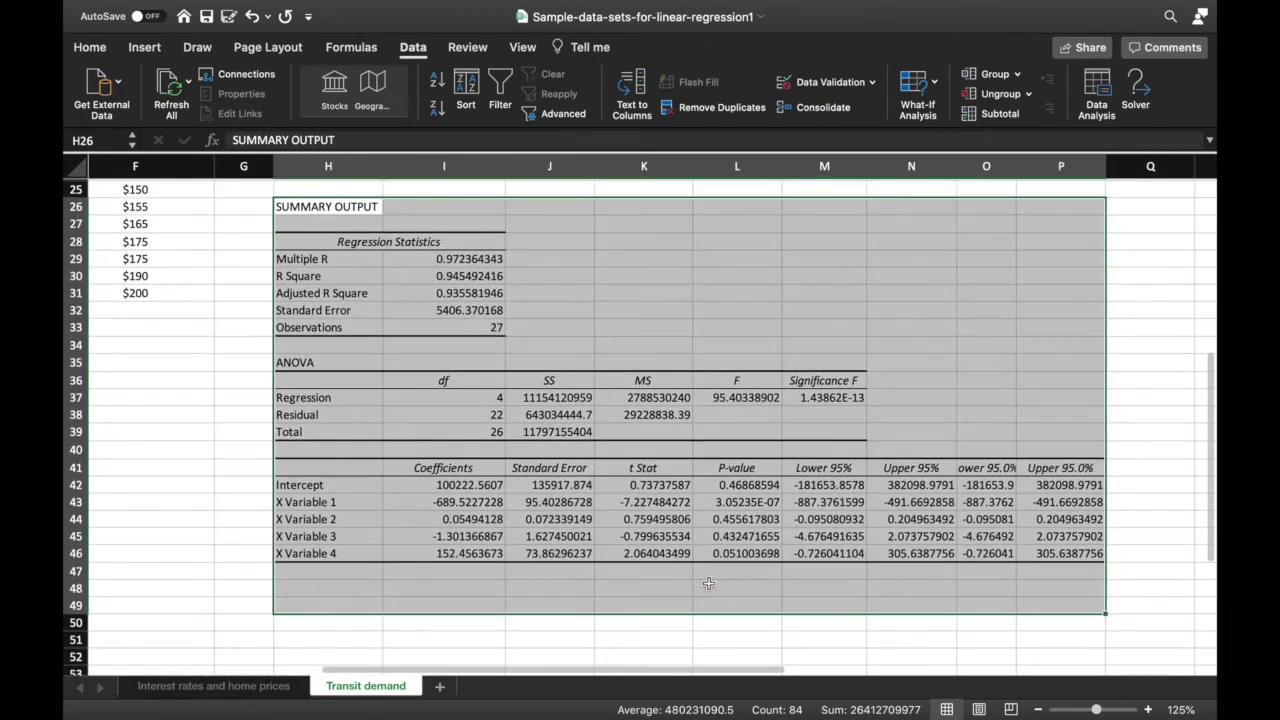
- Highlight the Significance F value in cell M37 of the multiple regression's ANOVA table with the light orange fill
{"action": "scroll", "coordinate": [708, 584], "scroll_direction": "right", "scroll_amount": 1}
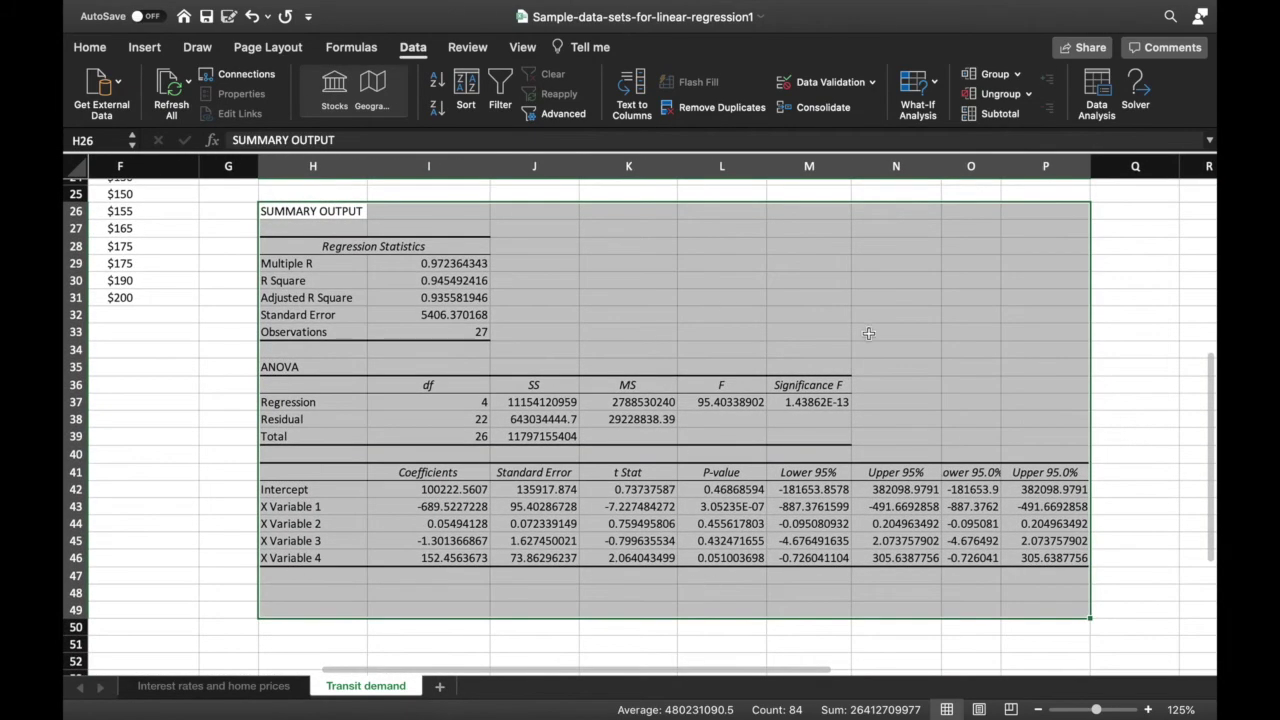
{"action": "left_click", "coordinate": [838, 404]}
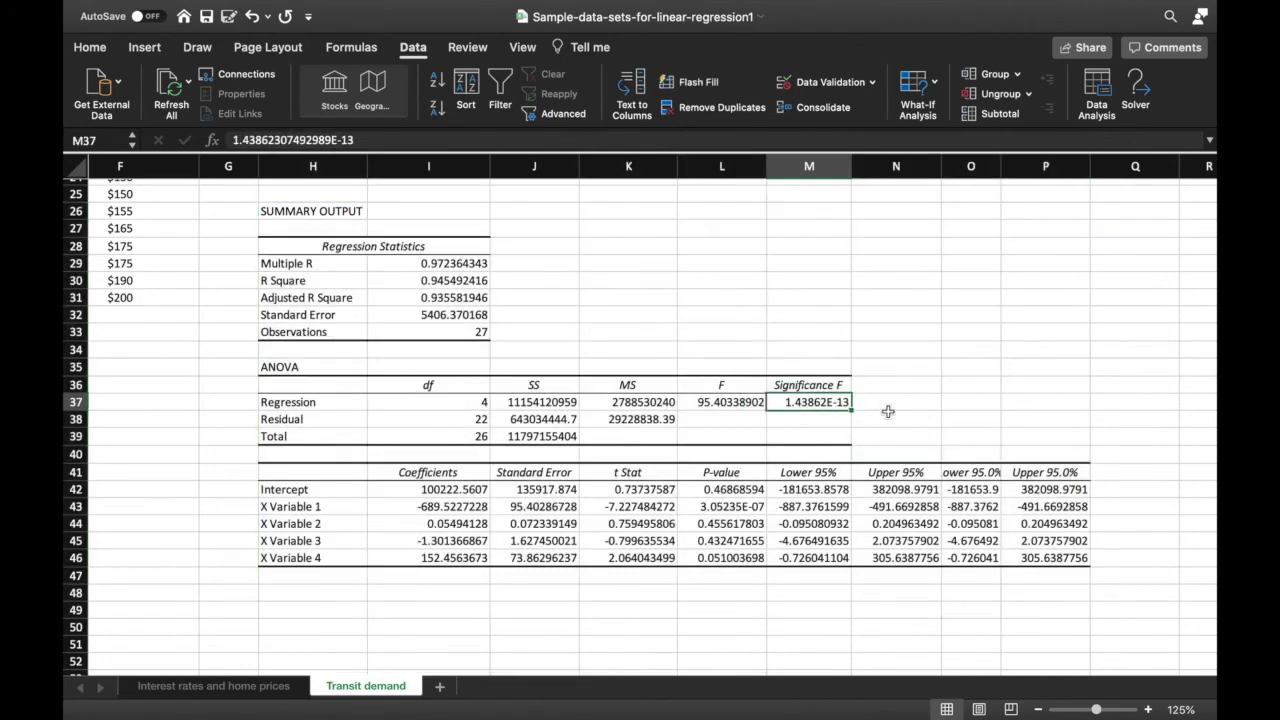
{"action": "left_click", "coordinate": [89, 47]}
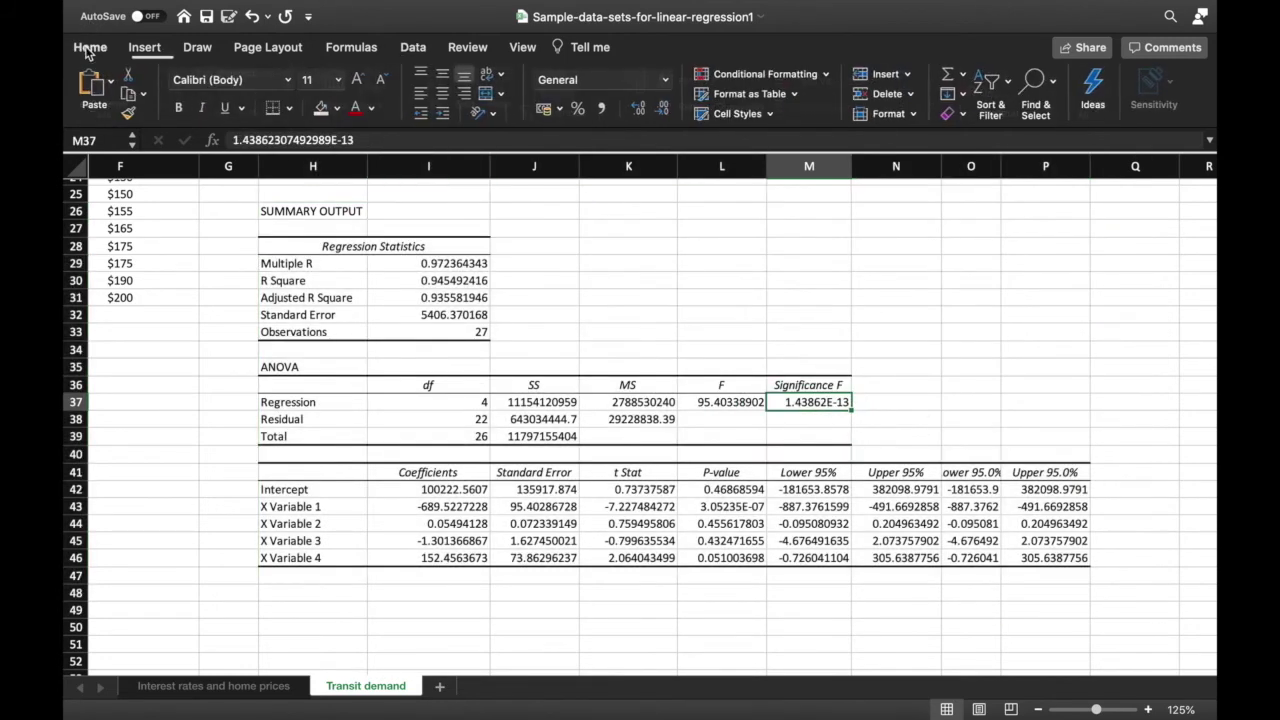
{"action": "left_click", "coordinate": [320, 108]}
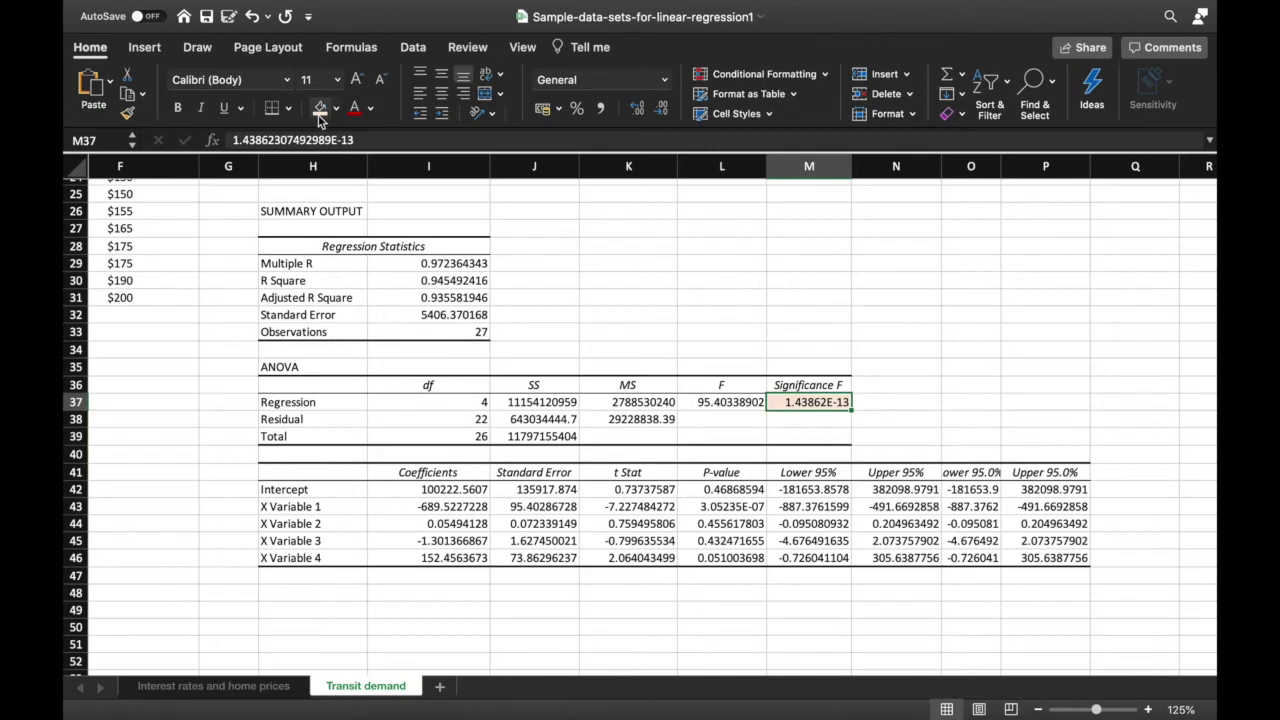
- Fill the multiple regression's R Square and Adjusted R Square values, cells I30 and I31, with the same light orange
{"action": "scroll", "coordinate": [547, 440], "scroll_direction": "right", "scroll_amount": 2}
{"action": "scroll", "coordinate": [547, 440], "scroll_direction": "up", "scroll_amount": 1}
{"action": "scroll", "coordinate": [547, 440], "scroll_direction": "right", "scroll_amount": 2}
{"action": "scroll", "coordinate": [547, 440], "scroll_direction": "down", "scroll_amount": 2}
{"action": "scroll", "coordinate": [547, 440], "scroll_direction": "up", "scroll_amount": 2}
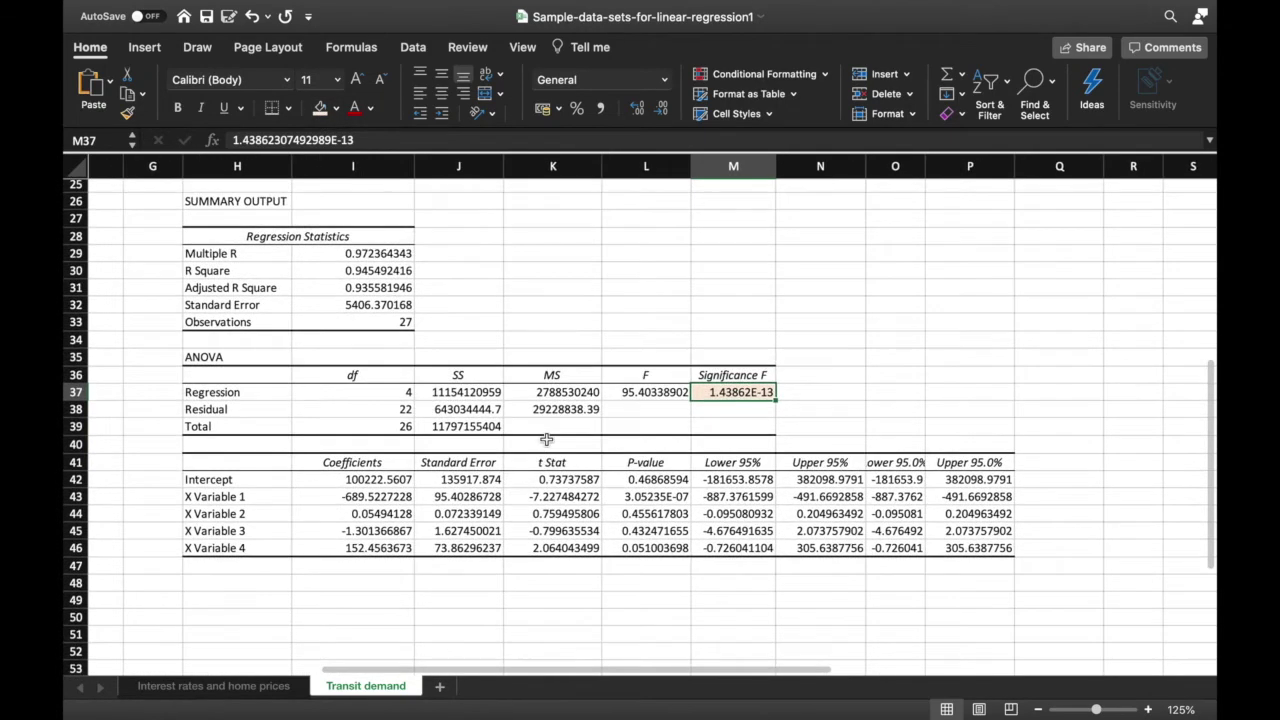
{"action": "left_click", "coordinate": [396, 286]}
{"action": "left_click", "coordinate": [320, 112]}
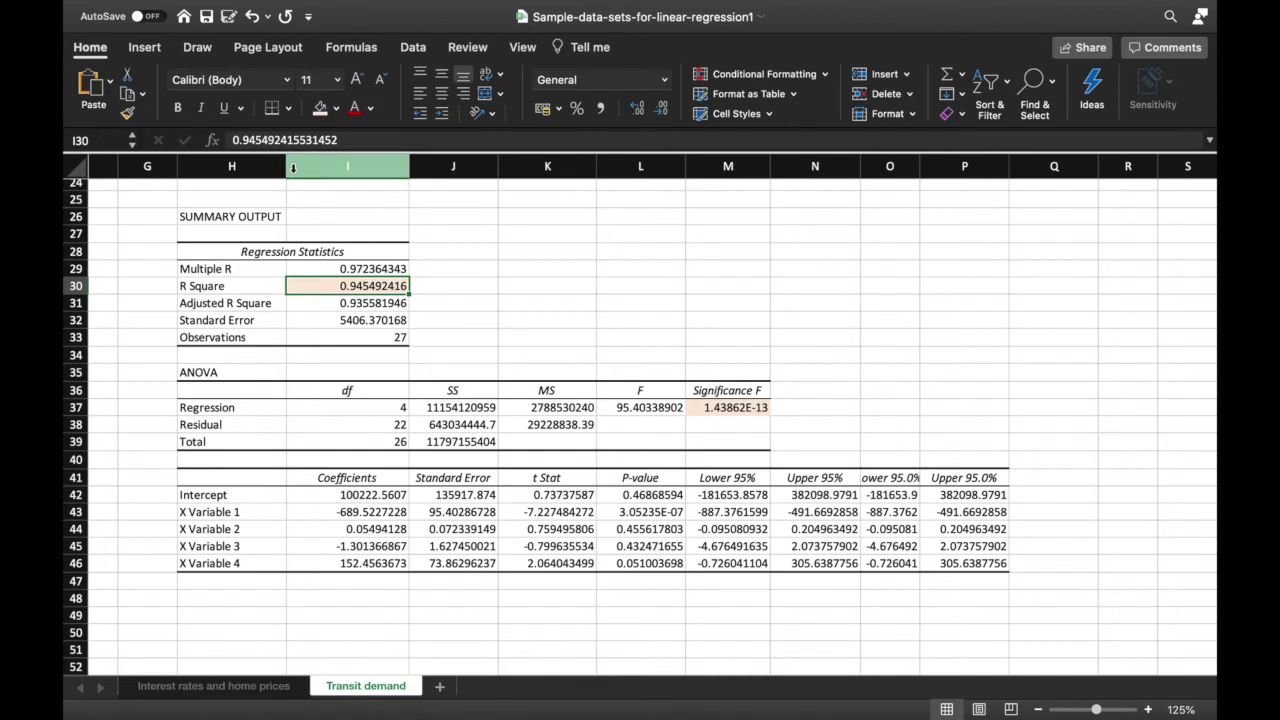
{"action": "left_click", "coordinate": [325, 303]}
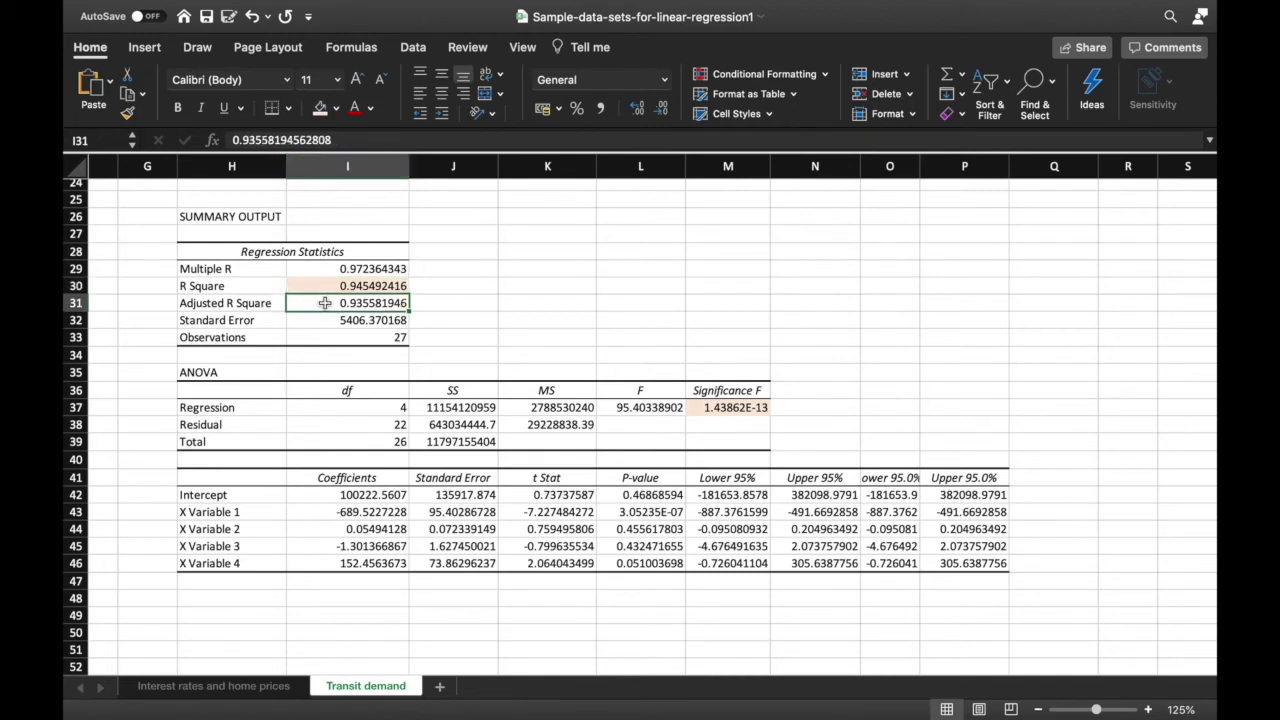
{"action": "left_click", "coordinate": [320, 107]}
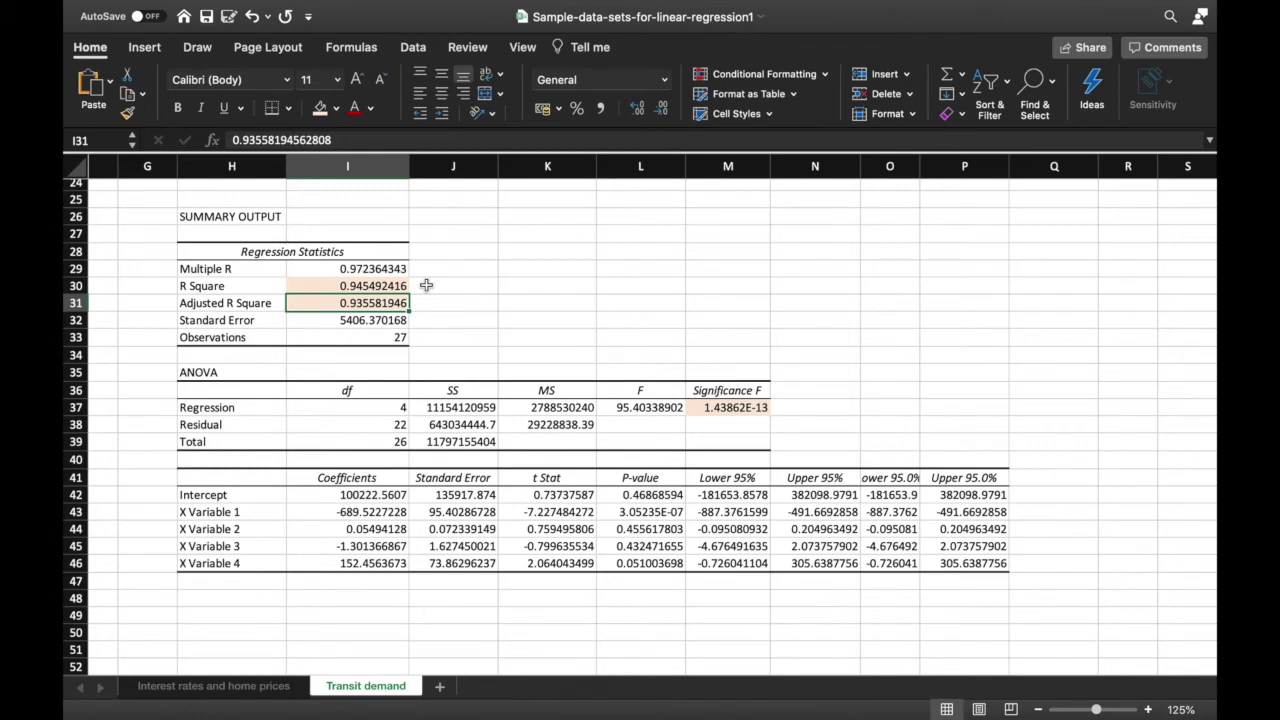
- Compare the R Square values of the simple regression with the R Square and Adjusted R Square of the multiple regression
{"action": "scroll", "coordinate": [426, 285], "scroll_direction": "up", "scroll_amount": 7}
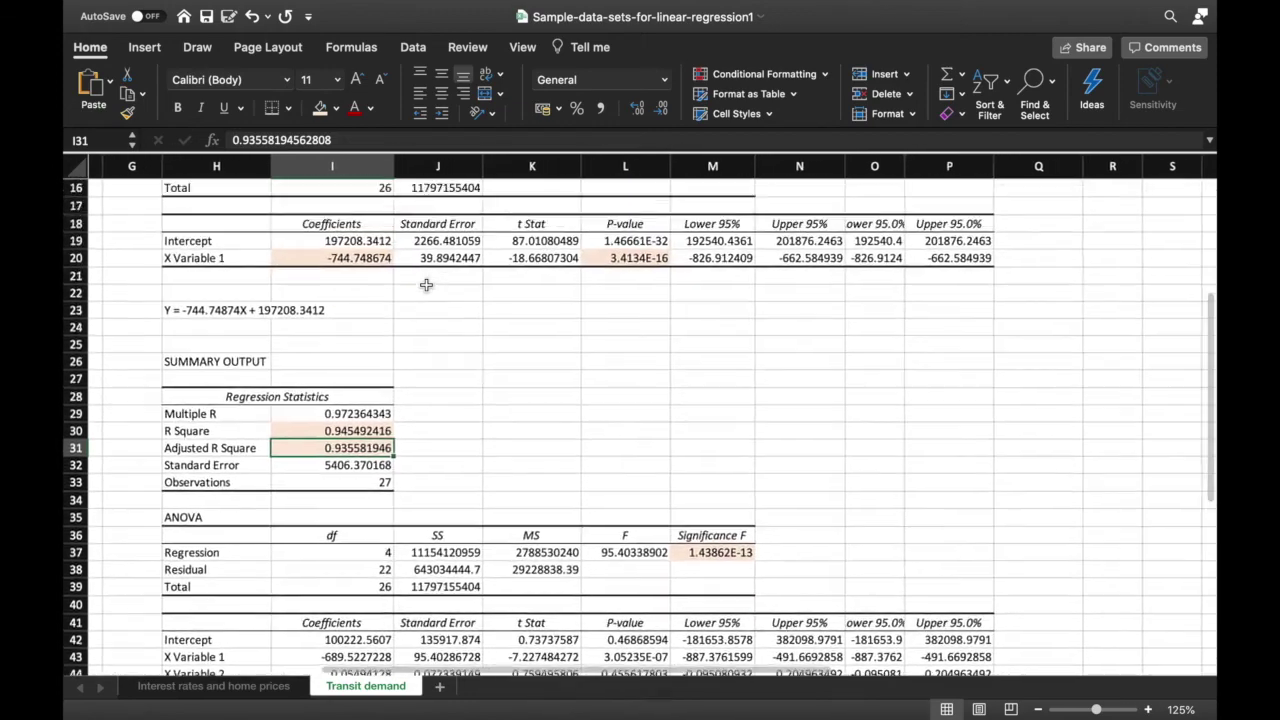
{"action": "scroll", "coordinate": [426, 285], "scroll_direction": "up", "scroll_amount": 2}
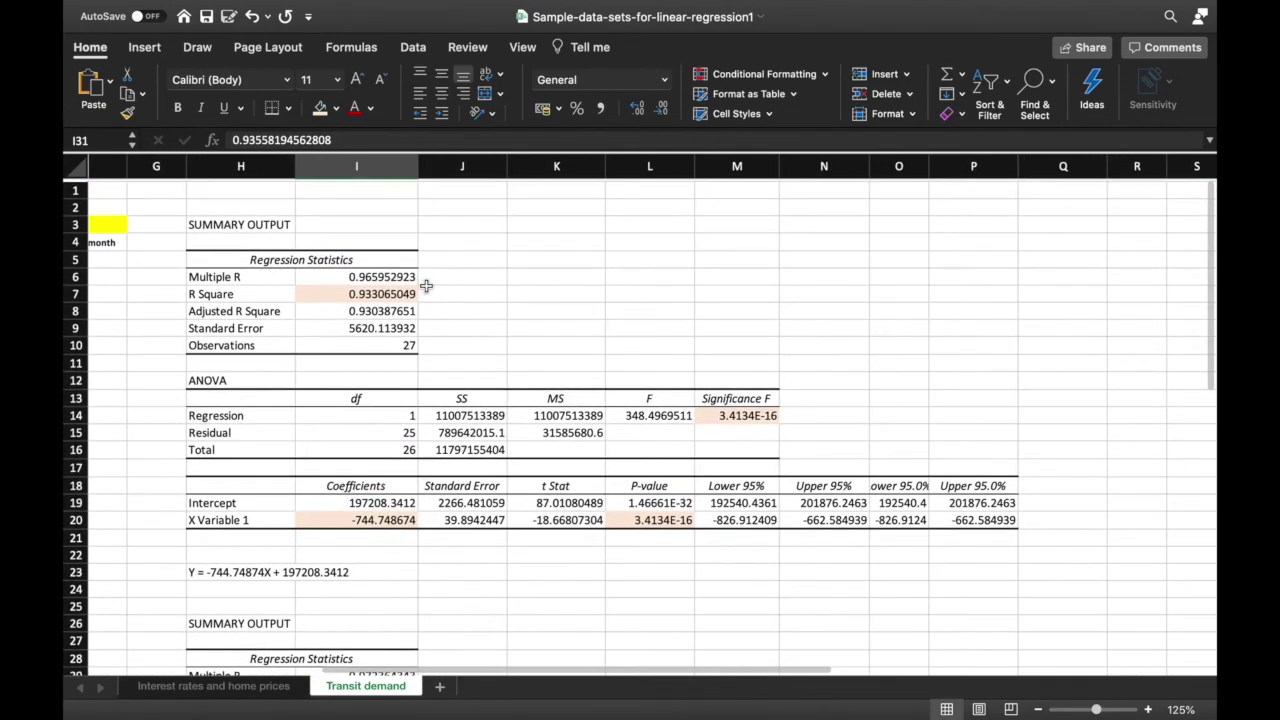
{"action": "scroll", "coordinate": [426, 285], "scroll_direction": "left", "scroll_amount": 1}
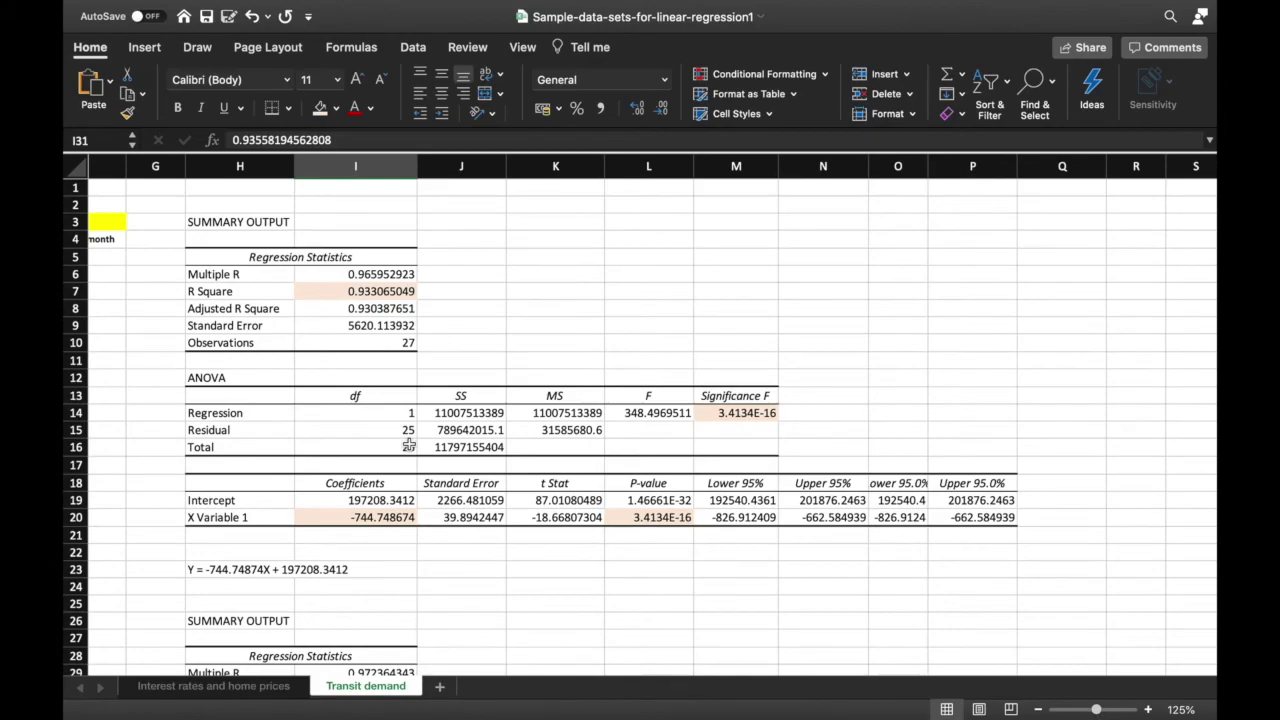
{"action": "scroll", "coordinate": [409, 444], "scroll_direction": "down", "scroll_amount": 3}
{"action": "scroll", "coordinate": [409, 444], "scroll_direction": "down", "scroll_amount": 5}
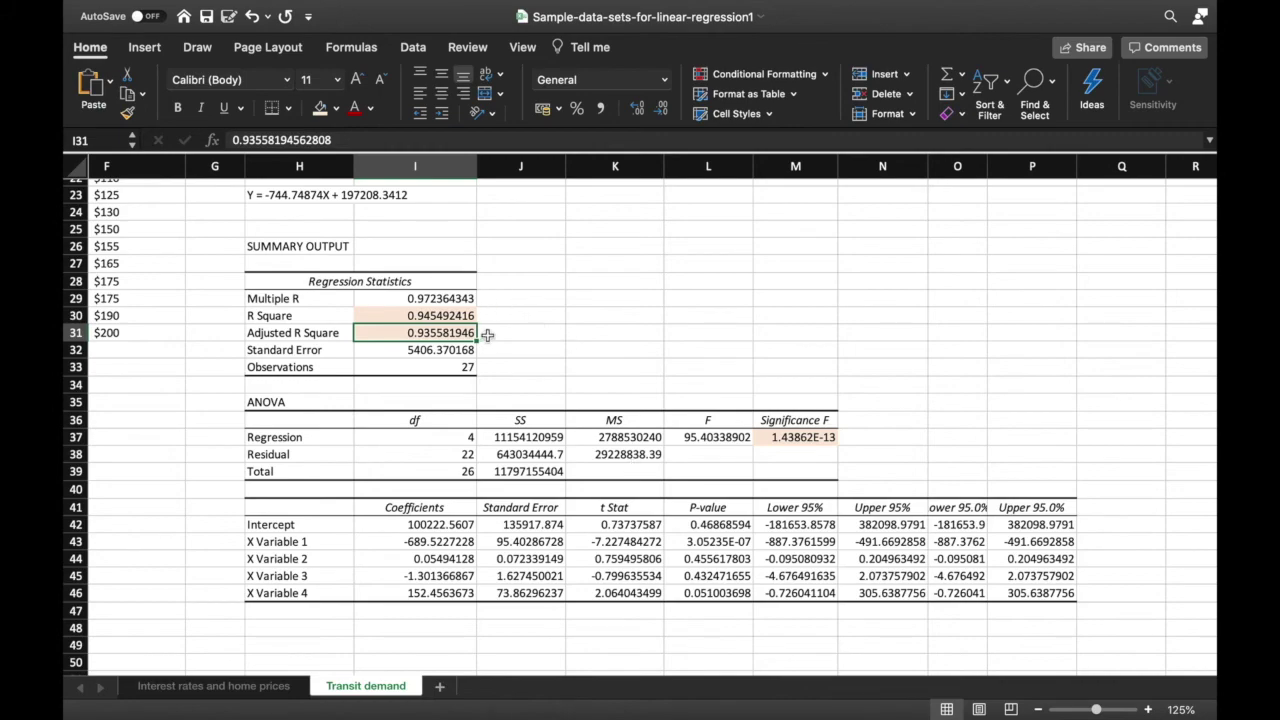
{"action": "scroll", "coordinate": [459, 340], "scroll_direction": "up", "scroll_amount": 6}
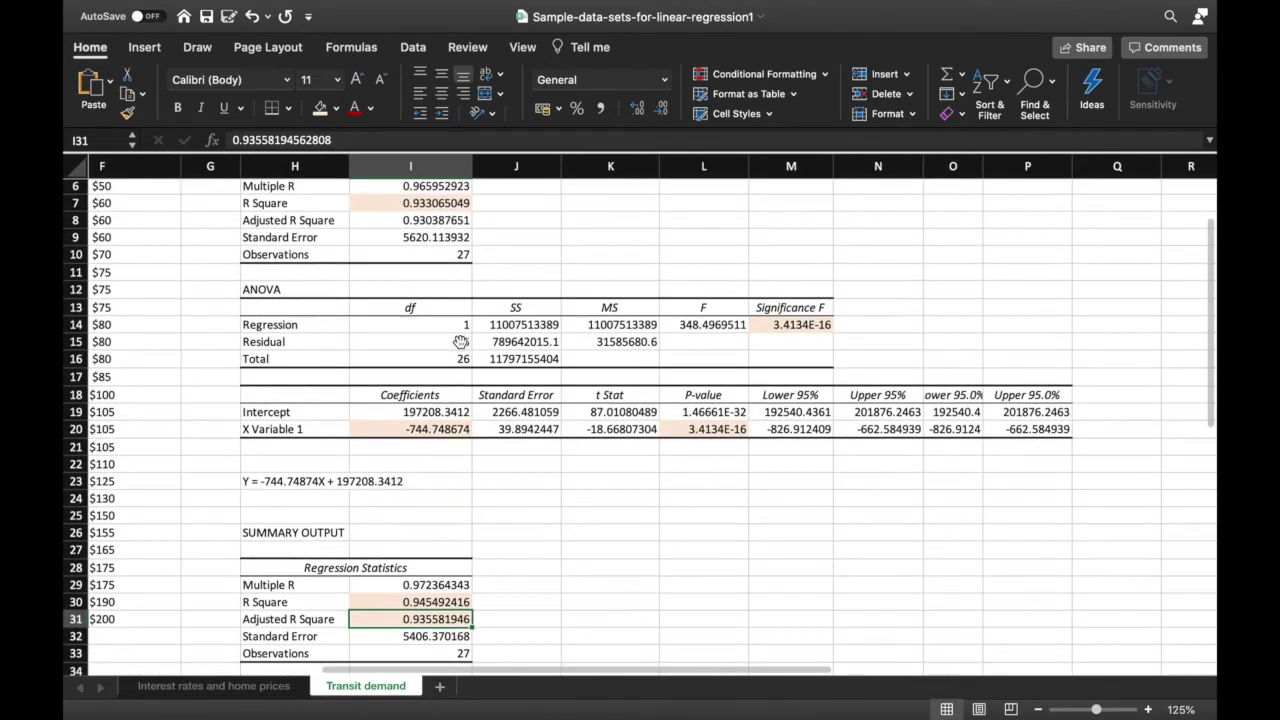
{"action": "left_click", "coordinate": [462, 203]}
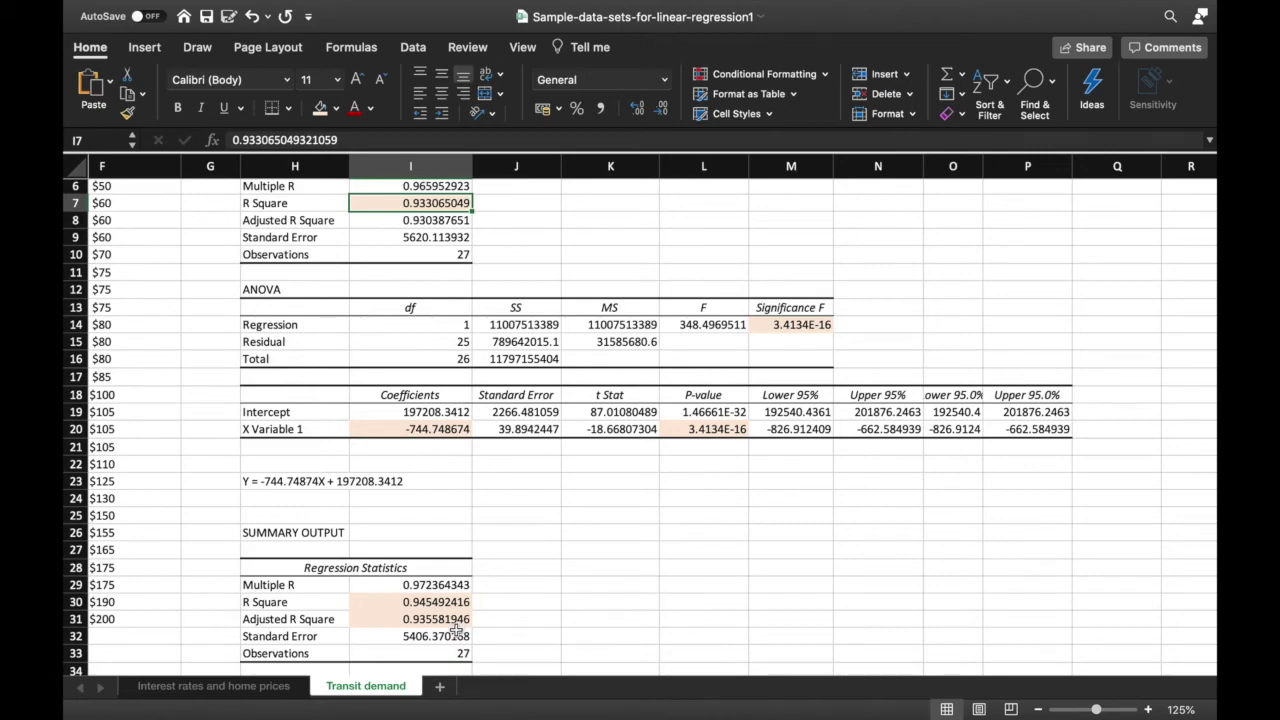
- Highlight the P-values of X Variables 1 to 4, cells L43 to L46, with the light orange fill
{"action": "scroll", "coordinate": [456, 629], "scroll_direction": "down", "scroll_amount": 6}
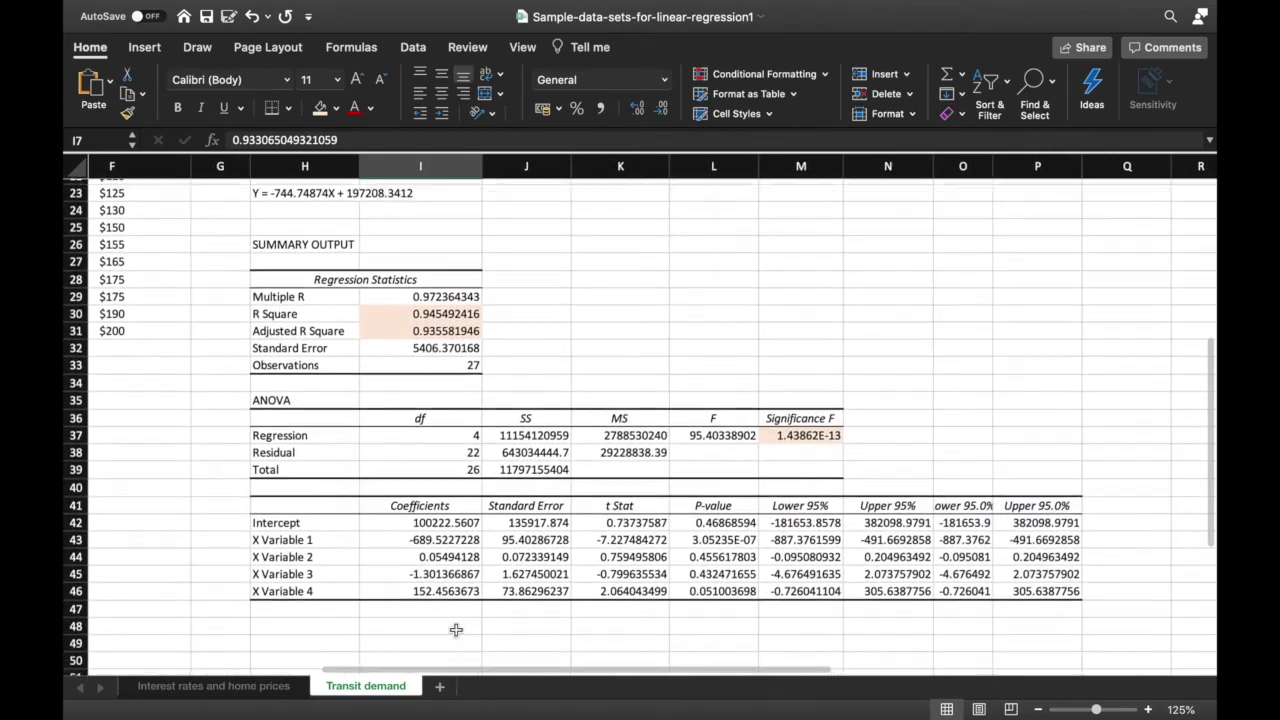
{"action": "scroll", "coordinate": [456, 629], "scroll_direction": "right", "scroll_amount": 2}
{"action": "scroll", "coordinate": [456, 629], "scroll_direction": "up", "scroll_amount": 1}
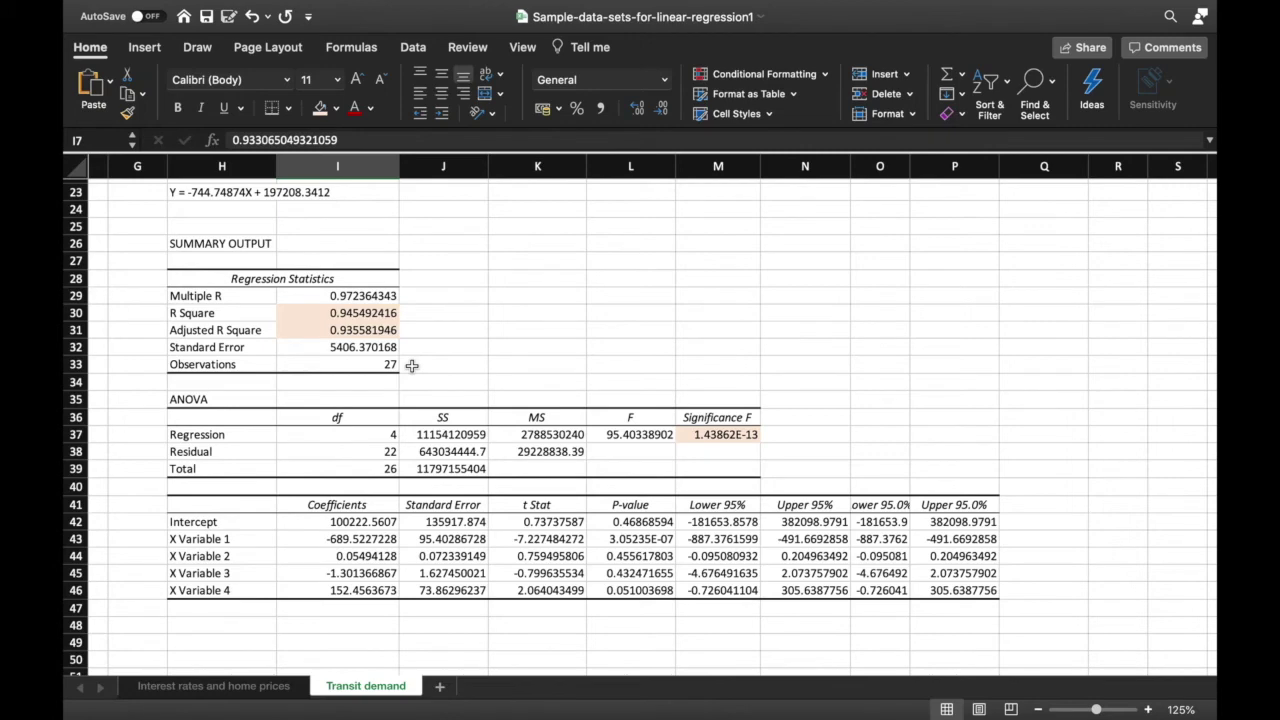
{"action": "scroll", "coordinate": [411, 366], "scroll_direction": "down", "scroll_amount": 1}
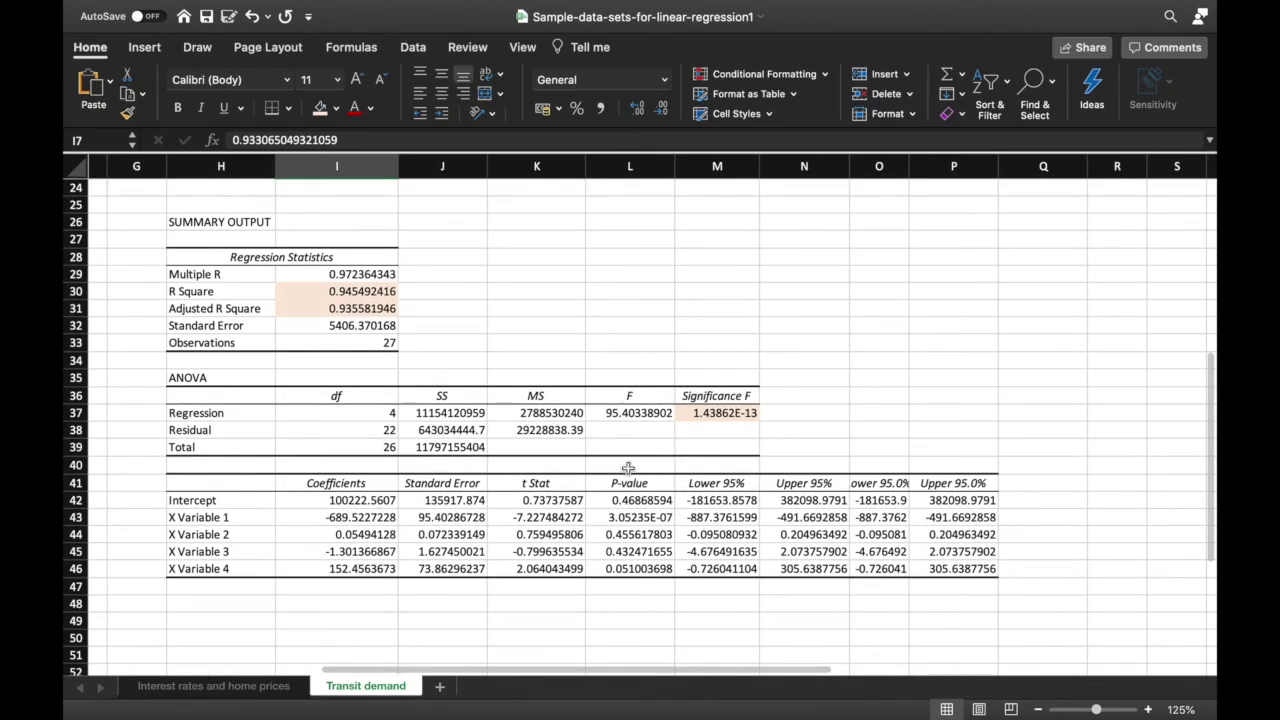
{"action": "left_click", "coordinate": [656, 519]}
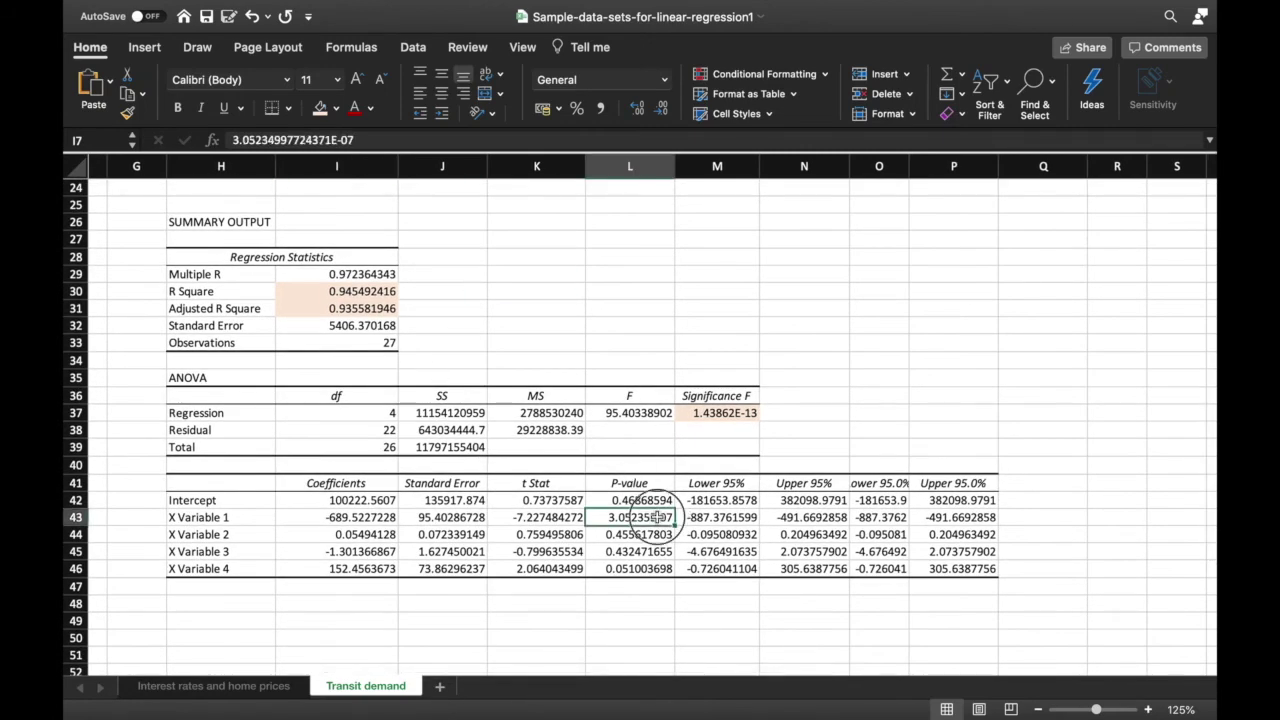
{"action": "left_click_drag", "start_coordinate": [656, 519], "coordinate": [660, 568]}
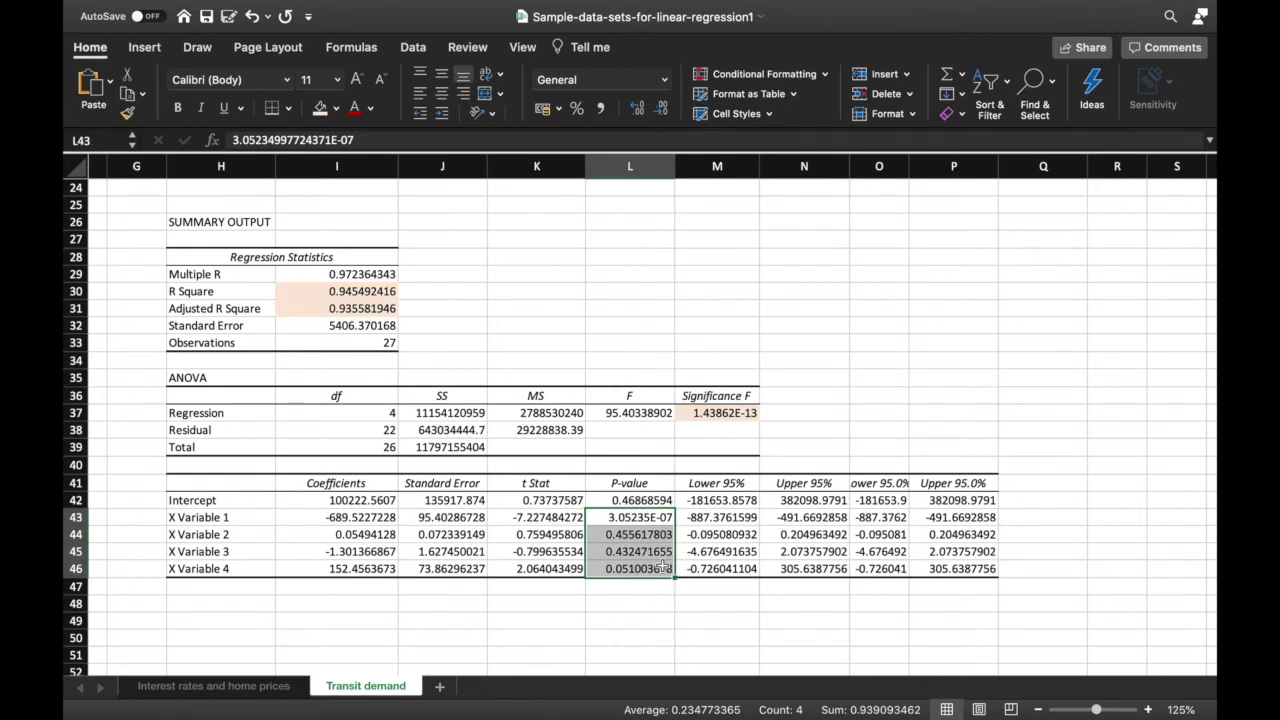
{"action": "left_click", "coordinate": [322, 115]}
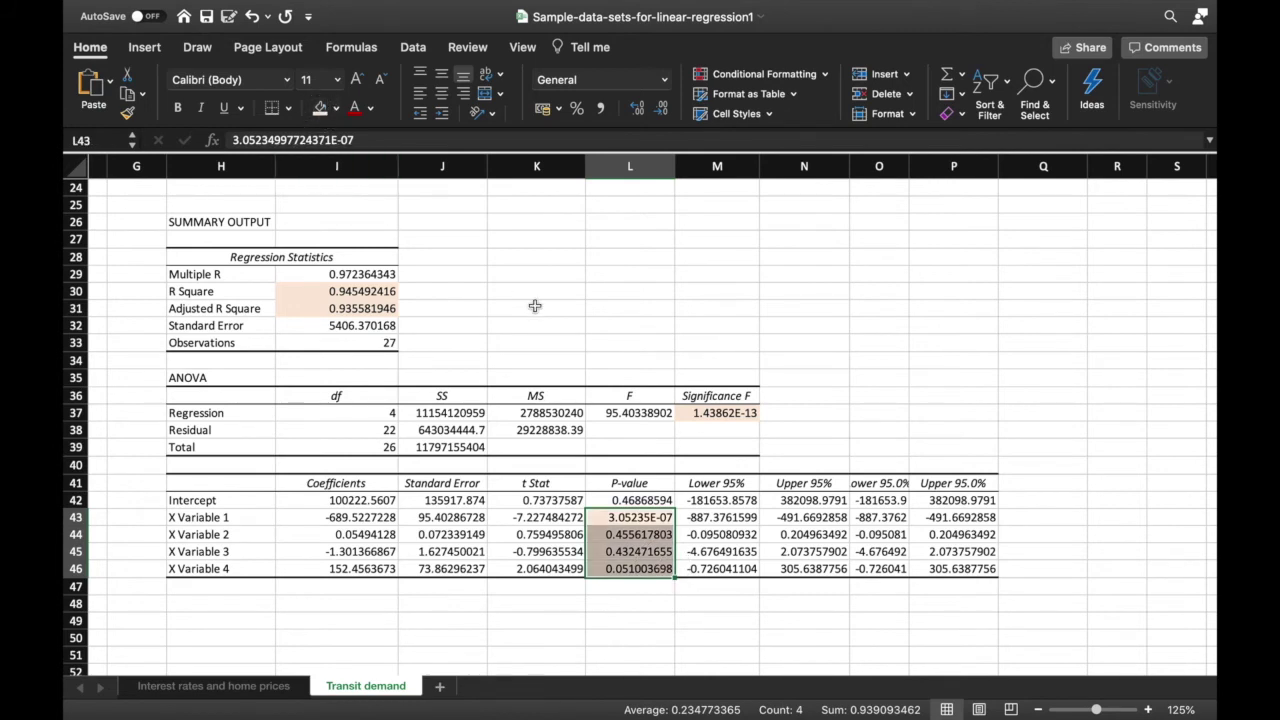
- Color the P-values of X Variables 2, 3 and 4, cells L44 to L46, in red font
{"action": "left_click", "coordinate": [621, 517]}
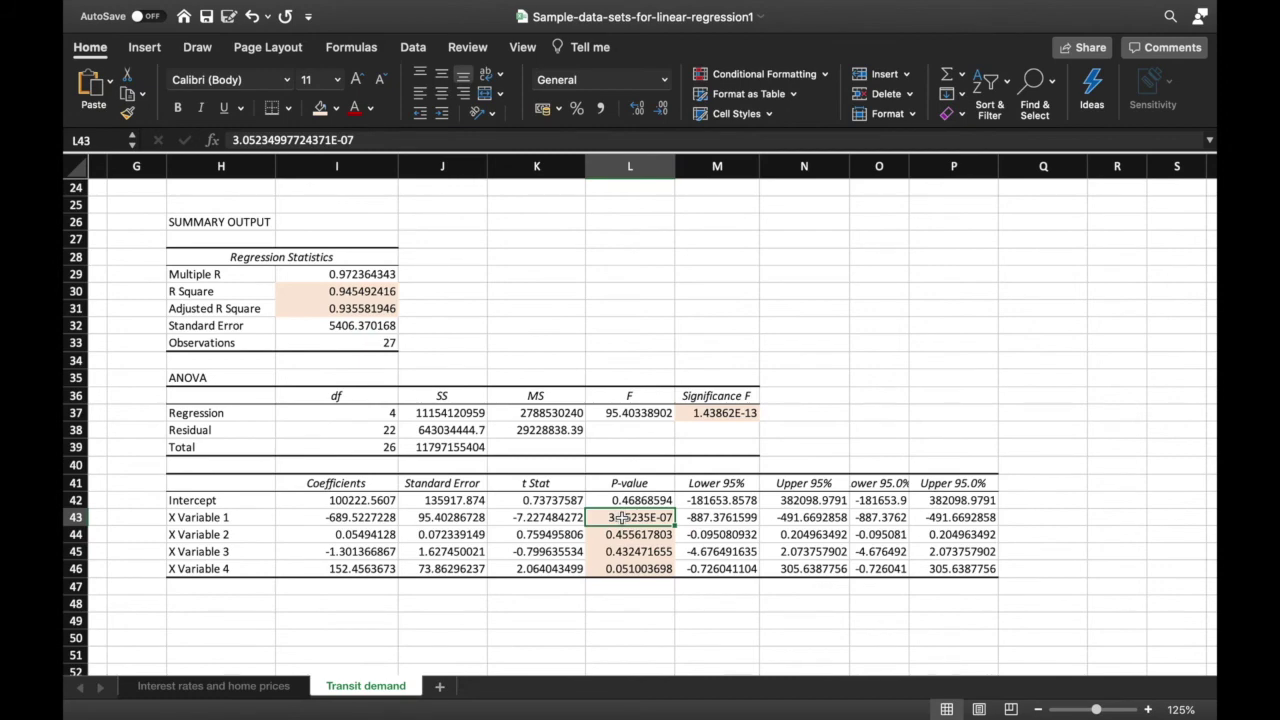
{"action": "scroll", "coordinate": [621, 517], "scroll_direction": "down", "scroll_amount": 4}
{"action": "scroll", "coordinate": [621, 517], "scroll_direction": "up", "scroll_amount": 2}
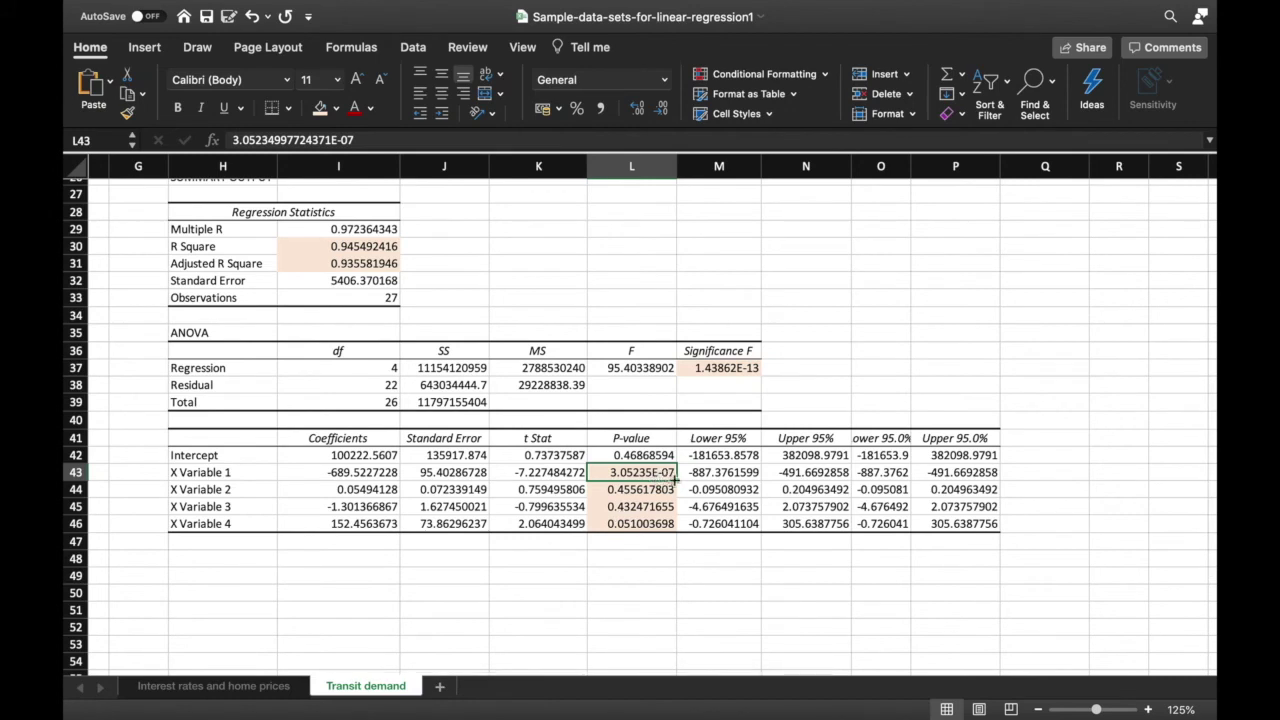
{"action": "left_click", "coordinate": [668, 492]}
{"action": "left_click_drag", "start_coordinate": [673, 508], "coordinate": [673, 483]}
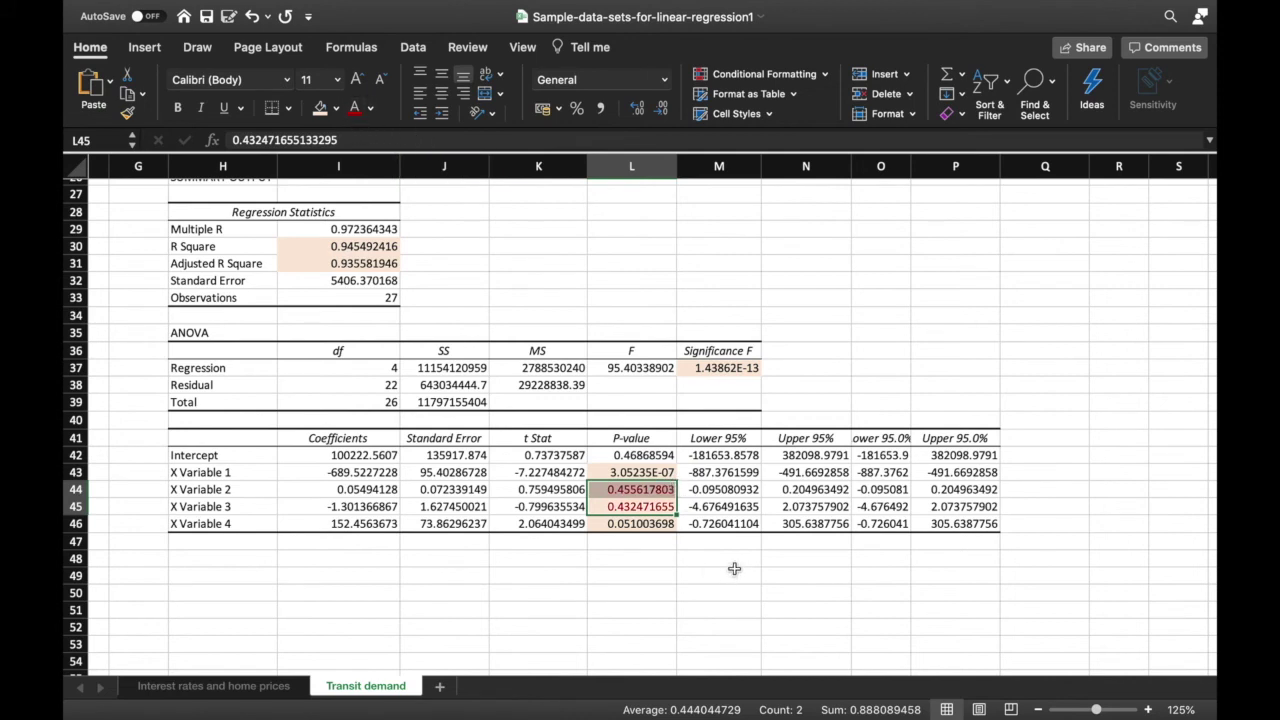
{"action": "left_click", "coordinate": [734, 568]}
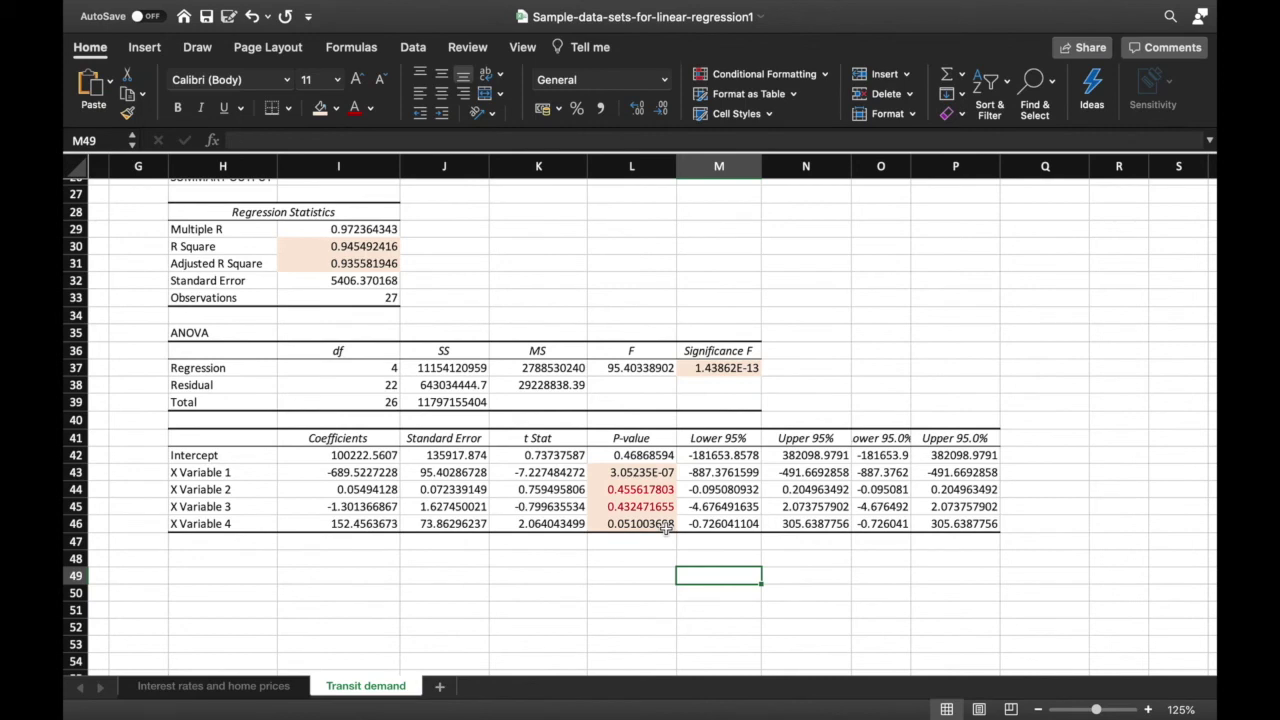
{"action": "left_click", "coordinate": [665, 528]}
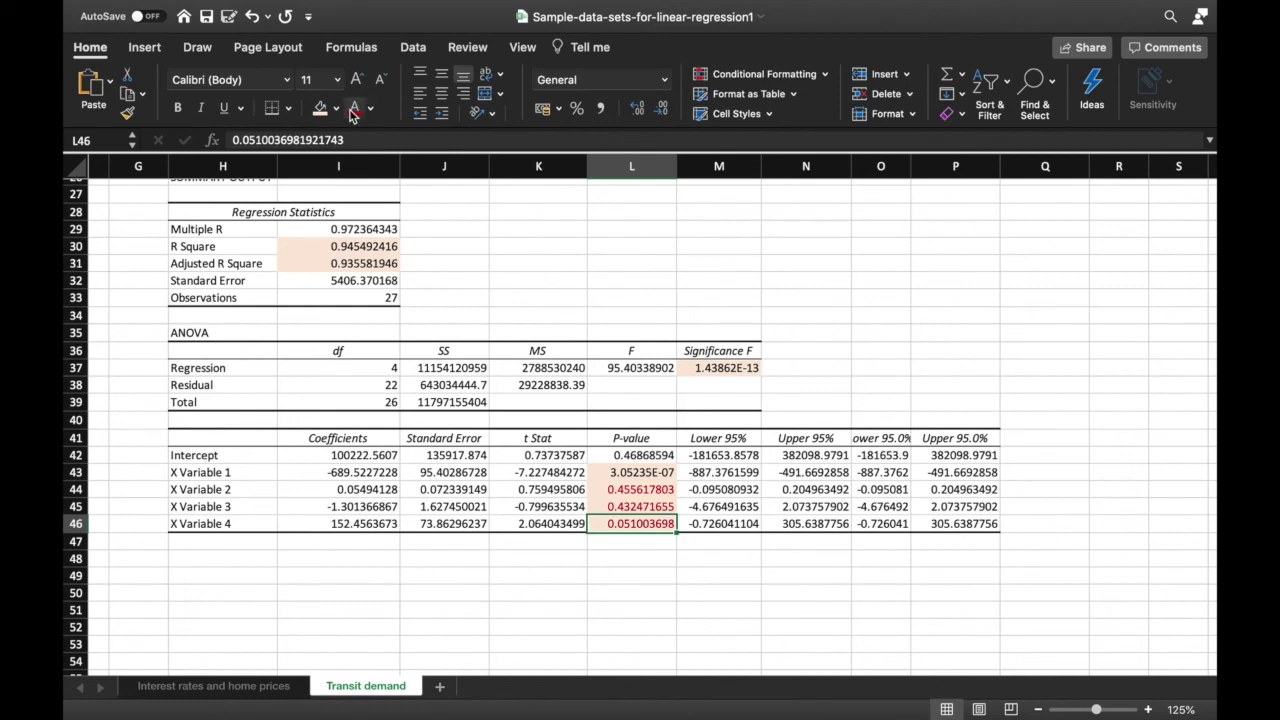
- Highlight the X Variable 1 coefficient in cell I43 with the light orange fill
{"action": "left_click", "coordinate": [668, 475]}
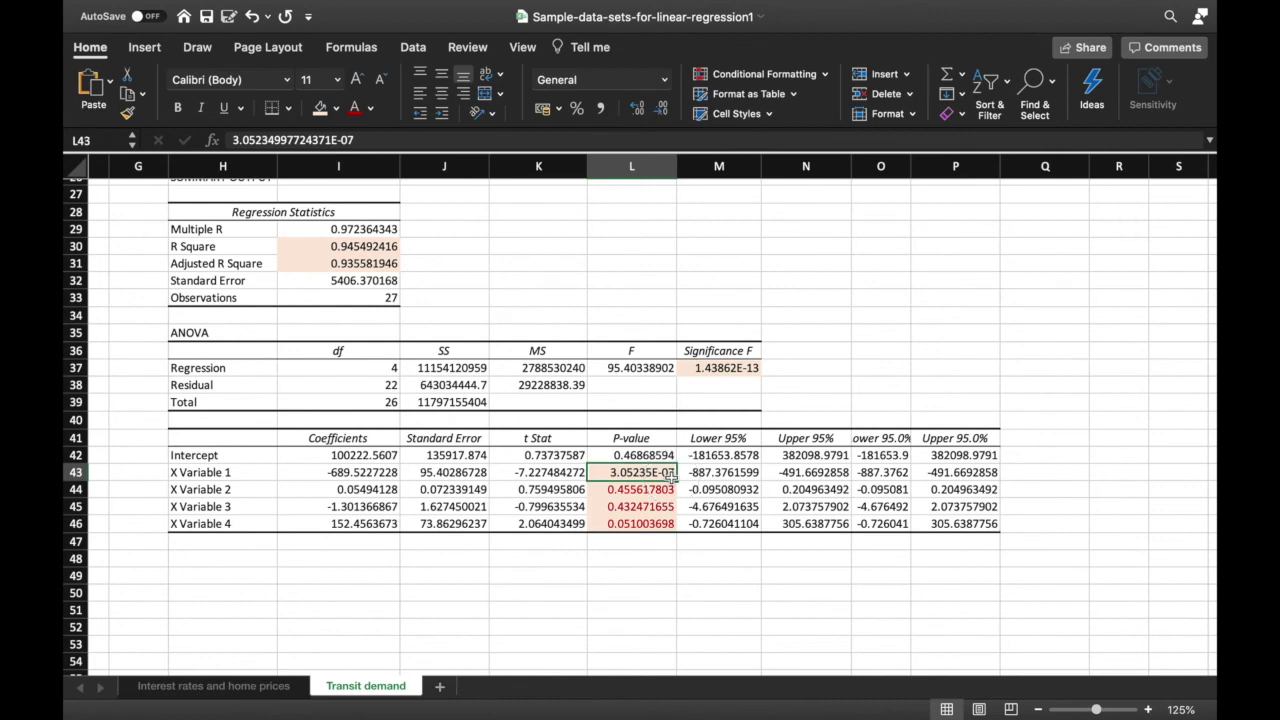
{"action": "left_click", "coordinate": [378, 474]}
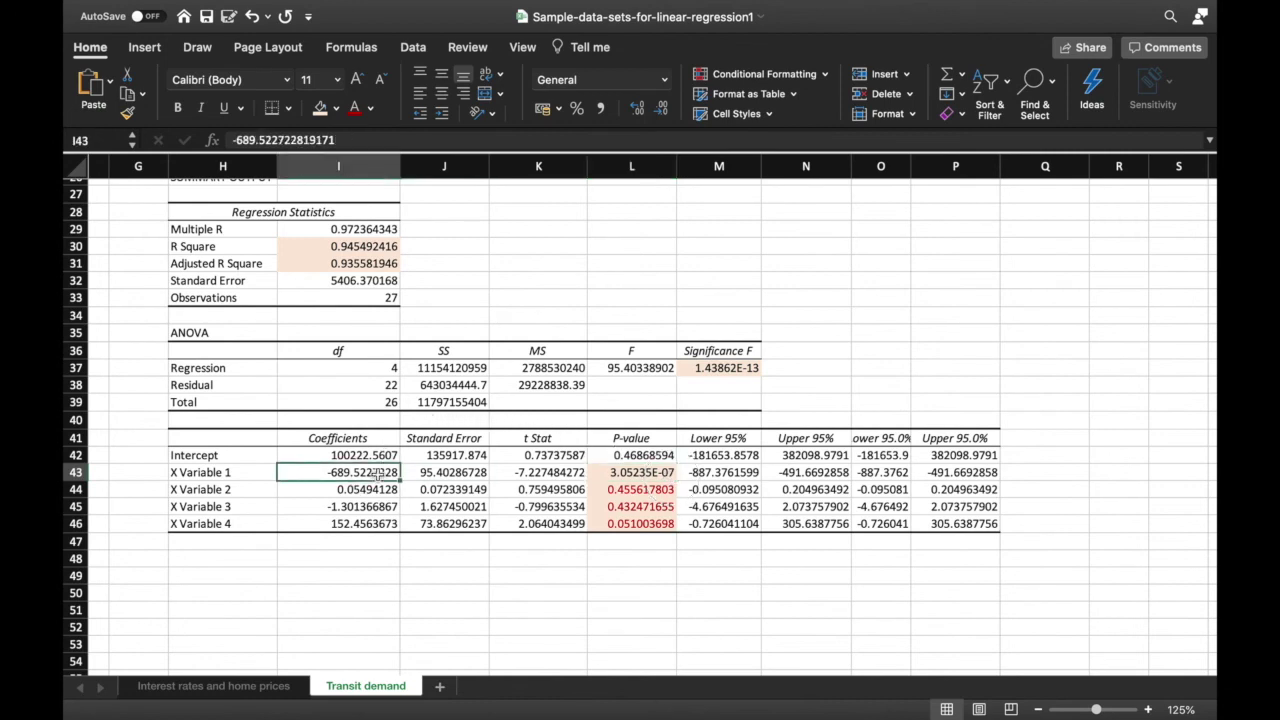
{"action": "left_click", "coordinate": [320, 108]}
- Enter the equation text "Y = -689.5227 + 100222.5607" in cell H49 below the multiple regression's coefficients table
{"action": "scroll", "coordinate": [380, 482], "scroll_direction": "left", "scroll_amount": 2}
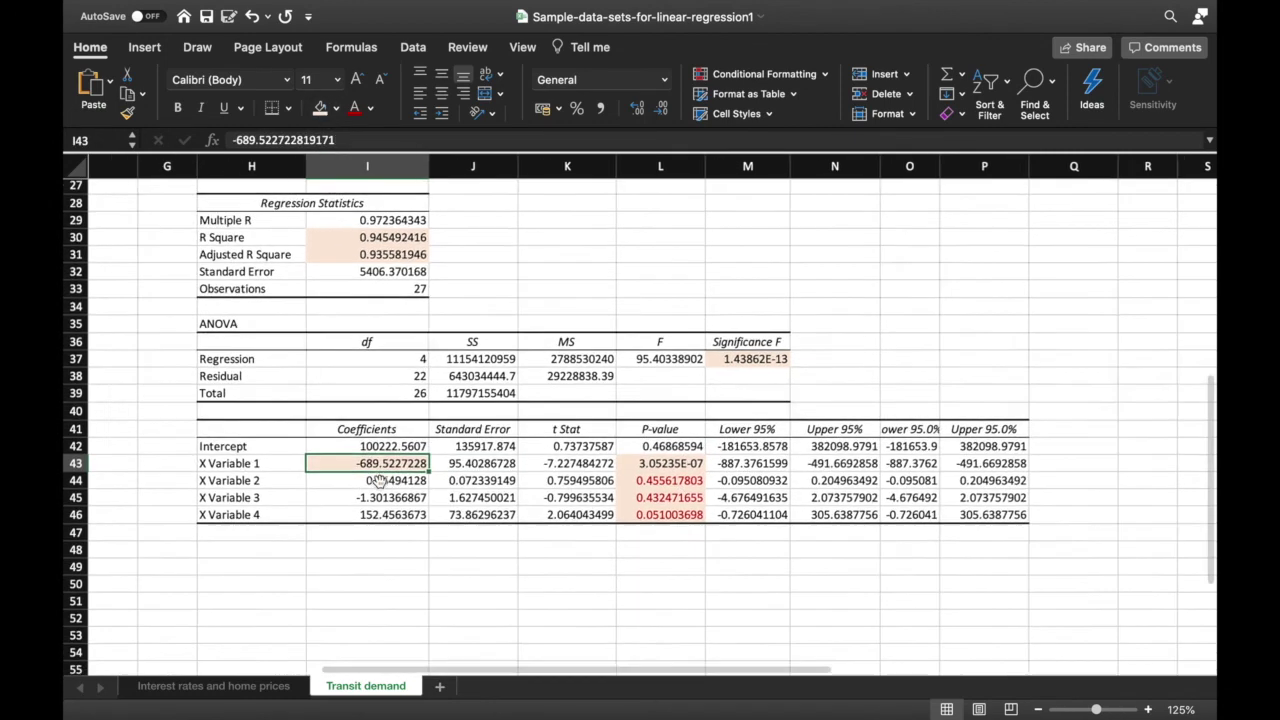
{"action": "scroll", "coordinate": [380, 482], "scroll_direction": "left", "scroll_amount": 1}
{"action": "scroll", "coordinate": [380, 482], "scroll_direction": "up", "scroll_amount": 1}
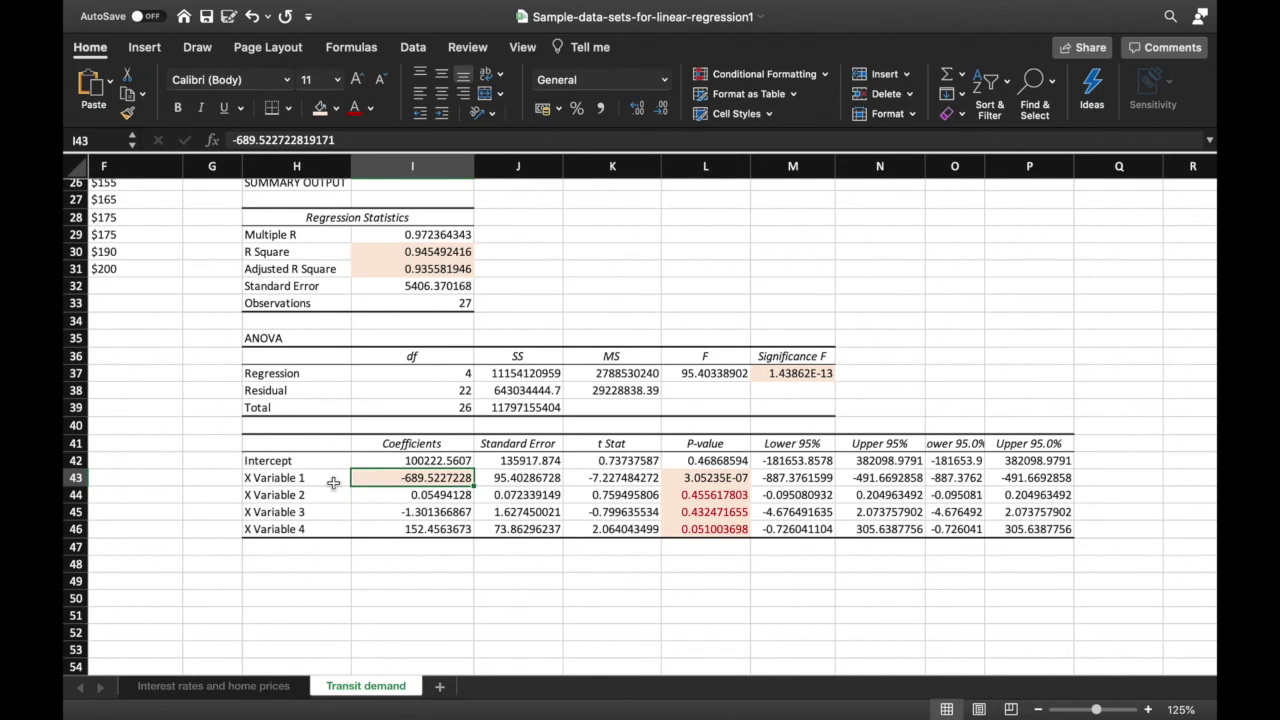
{"action": "left_click", "coordinate": [337, 581]}
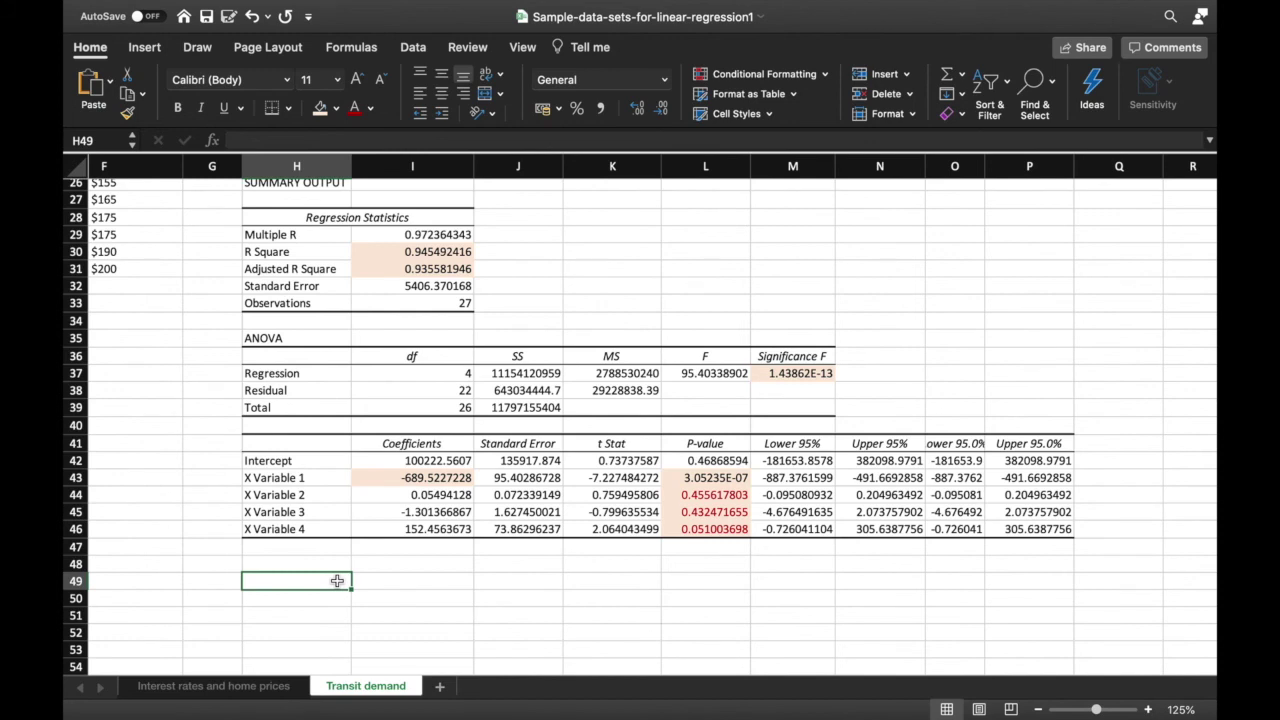
{"action": "type", "text": "Y"}
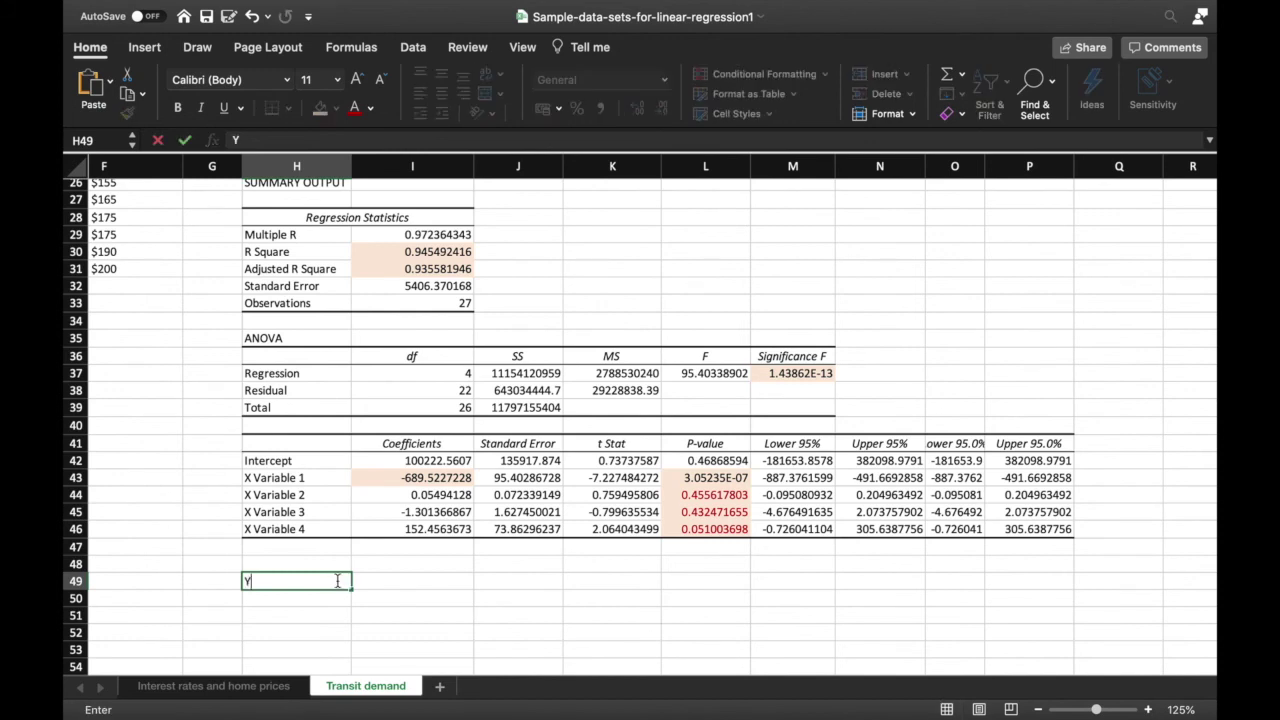
{"action": "type", "text": " = -689.5227 +"}
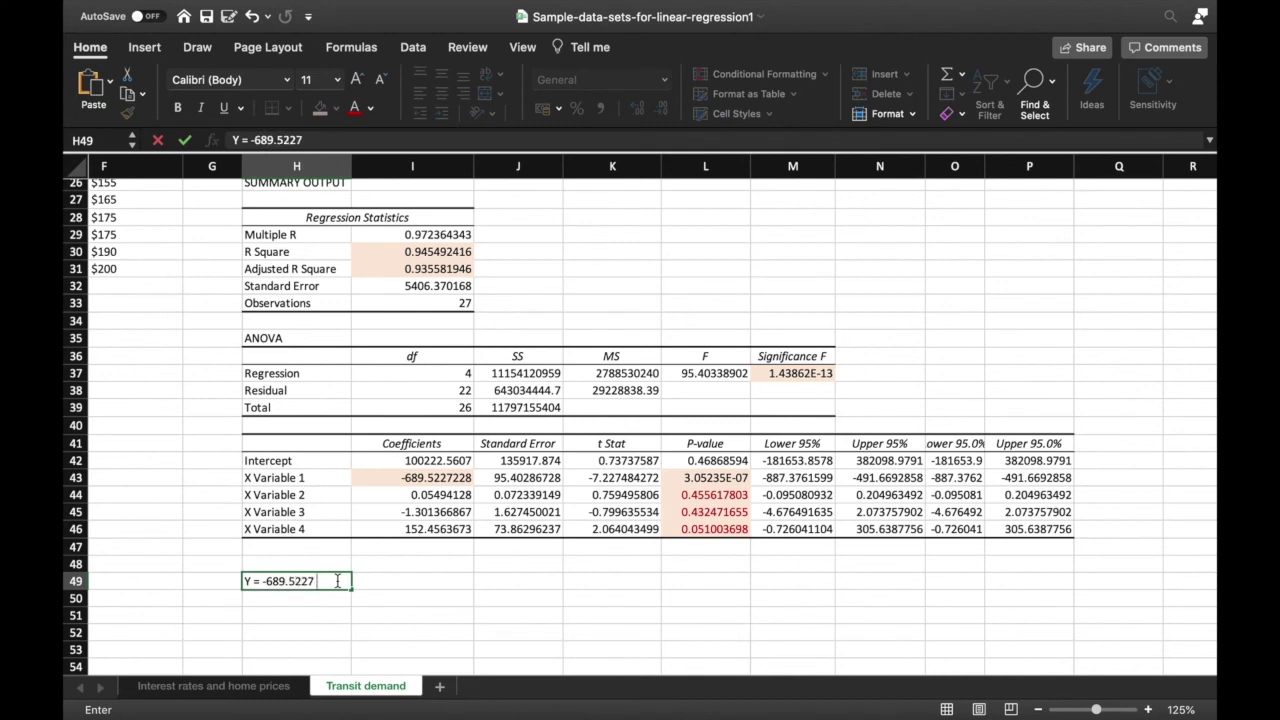
{"action": "type", "text": " 100222"}
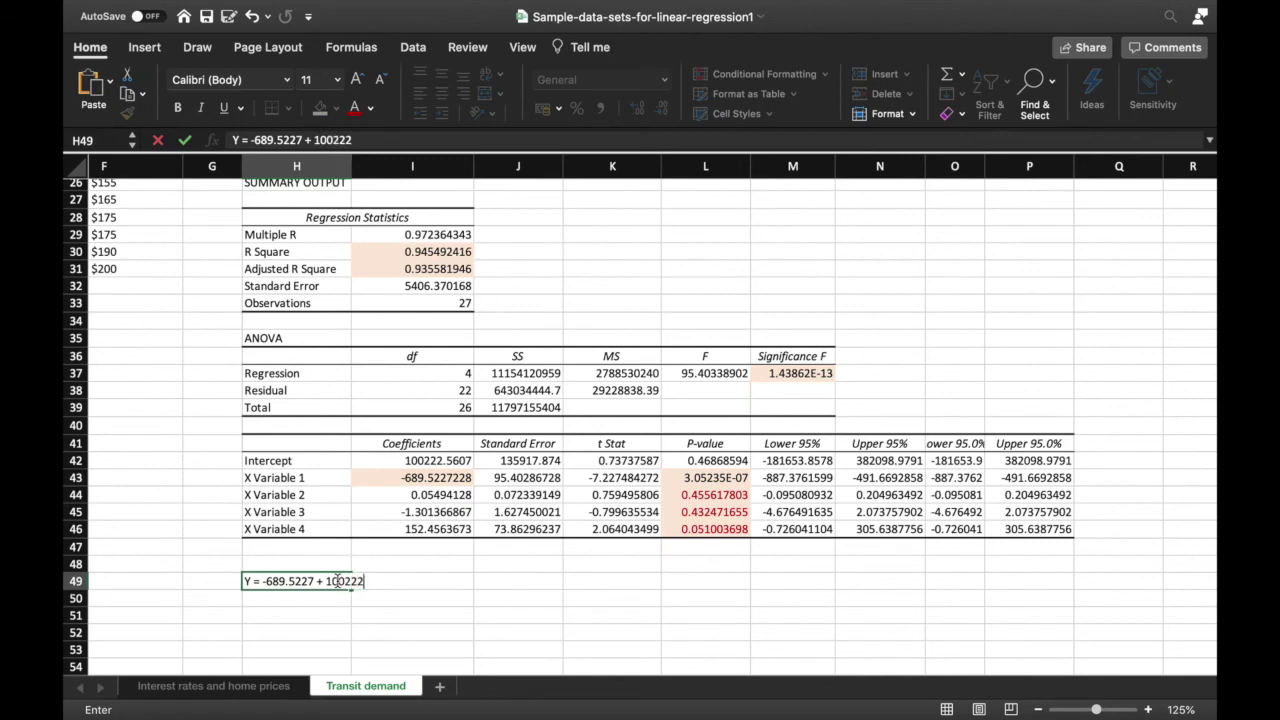
{"action": "type", "text": ".5607"}
{"action": "key", "text": "Return"}
- Add the missing X after the slope in cell H49 so the equation reads "Y = -689.5227X + 100222.5607"
{"action": "scroll", "coordinate": [331, 598], "scroll_direction": "left", "scroll_amount": 2}
{"action": "left_click", "coordinate": [430, 591]}
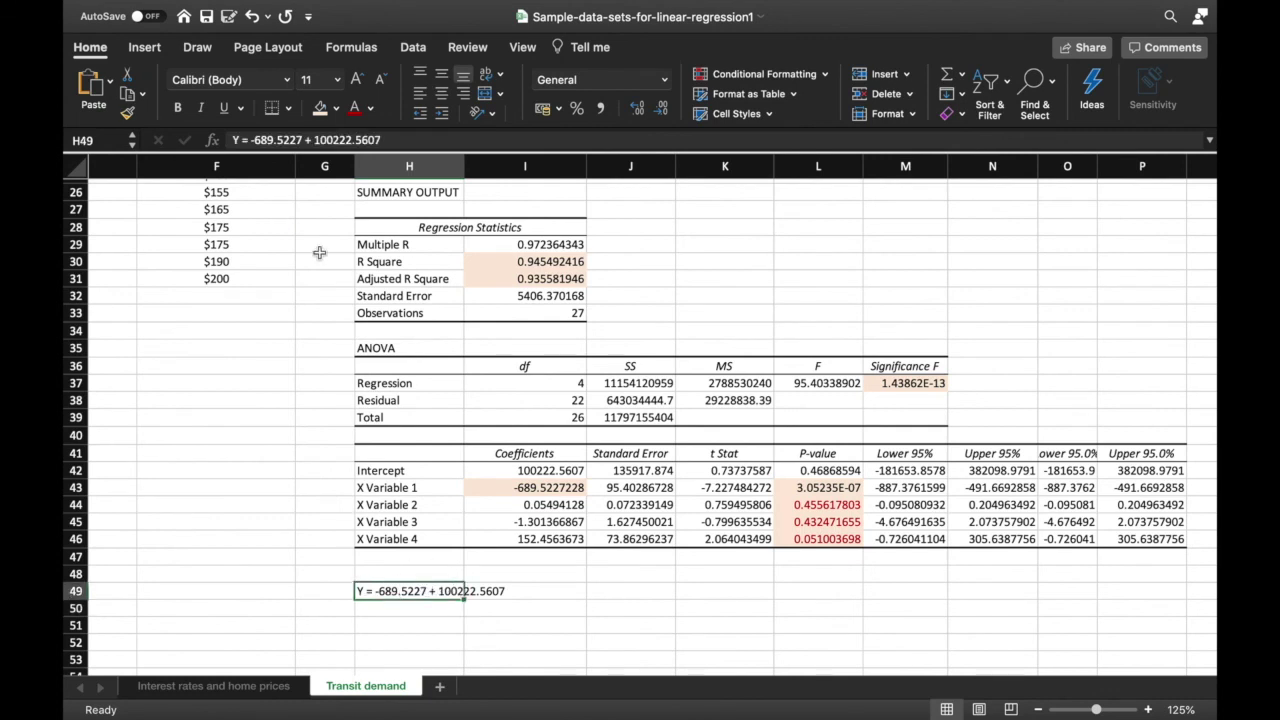
{"action": "left_click", "coordinate": [303, 140]}
{"action": "type", "text": "X"}
{"action": "left_click", "coordinate": [350, 167]}
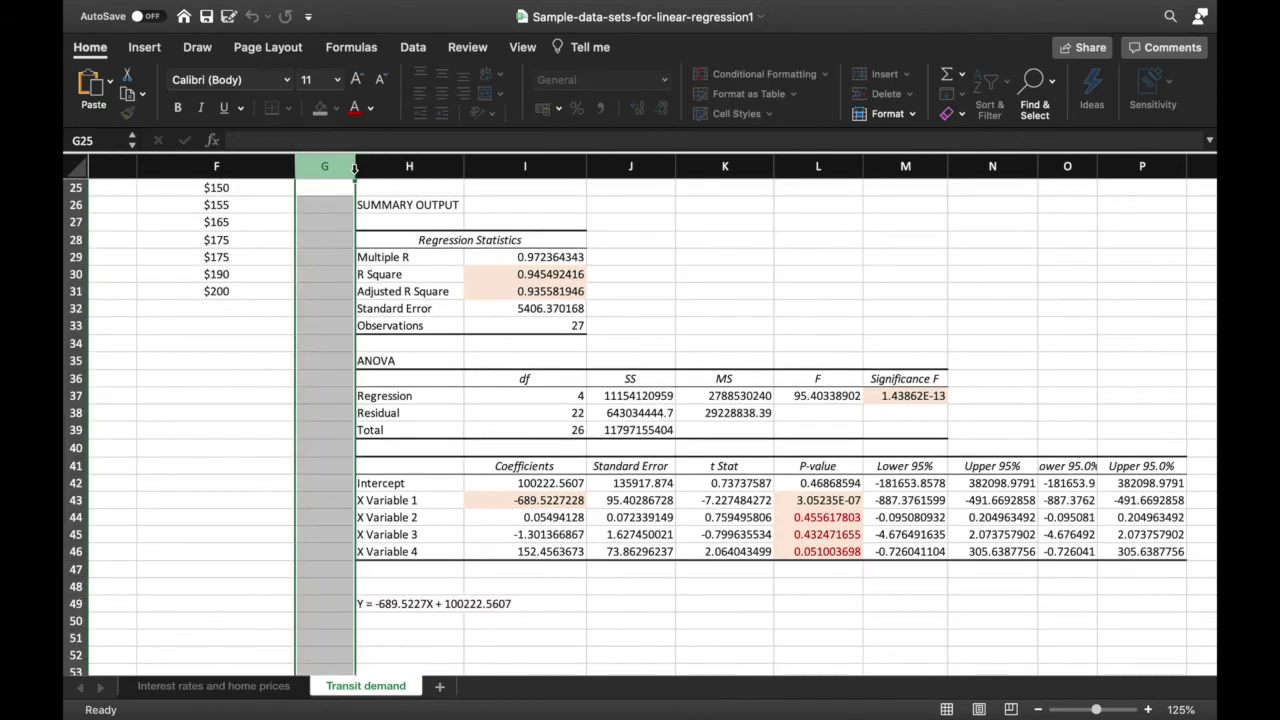
- Review the multiple regression output and its equation against the Y and X1 to X4 columns of the transit data
{"action": "left_click", "coordinate": [483, 574]}
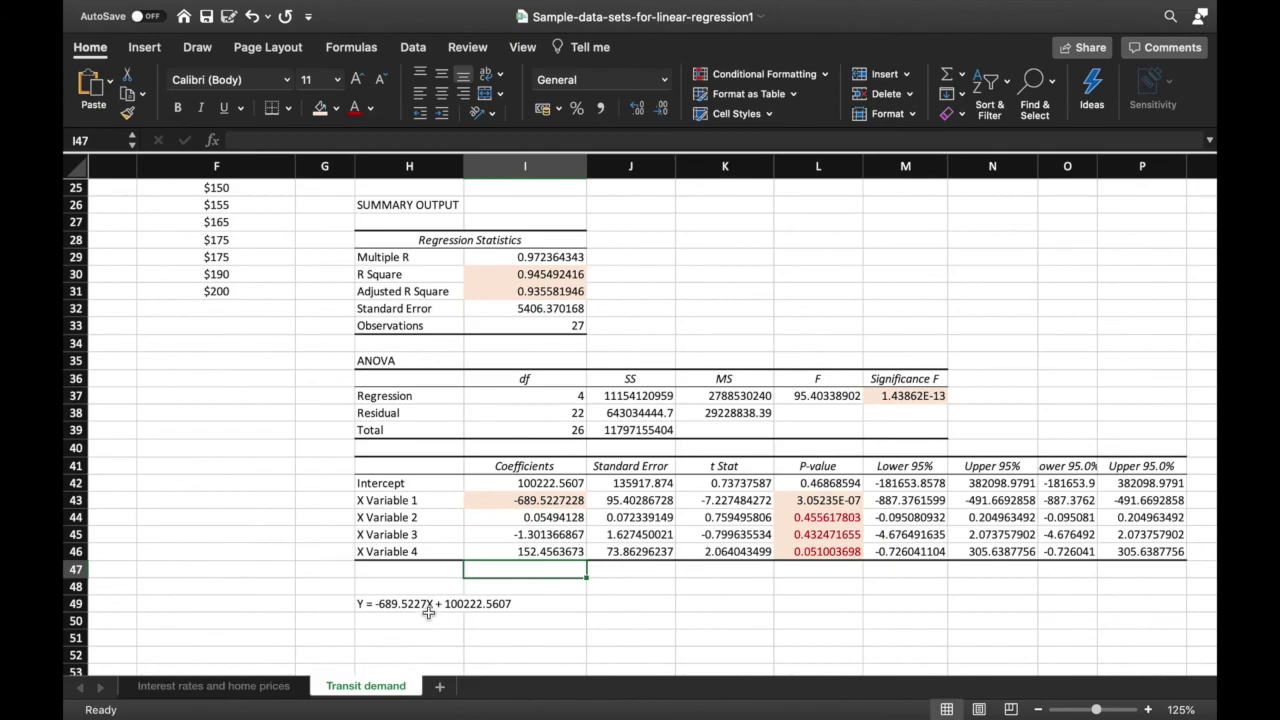
{"action": "scroll", "coordinate": [679, 577], "scroll_direction": "up", "scroll_amount": 10}
{"action": "scroll", "coordinate": [679, 577], "scroll_direction": "left", "scroll_amount": 3}
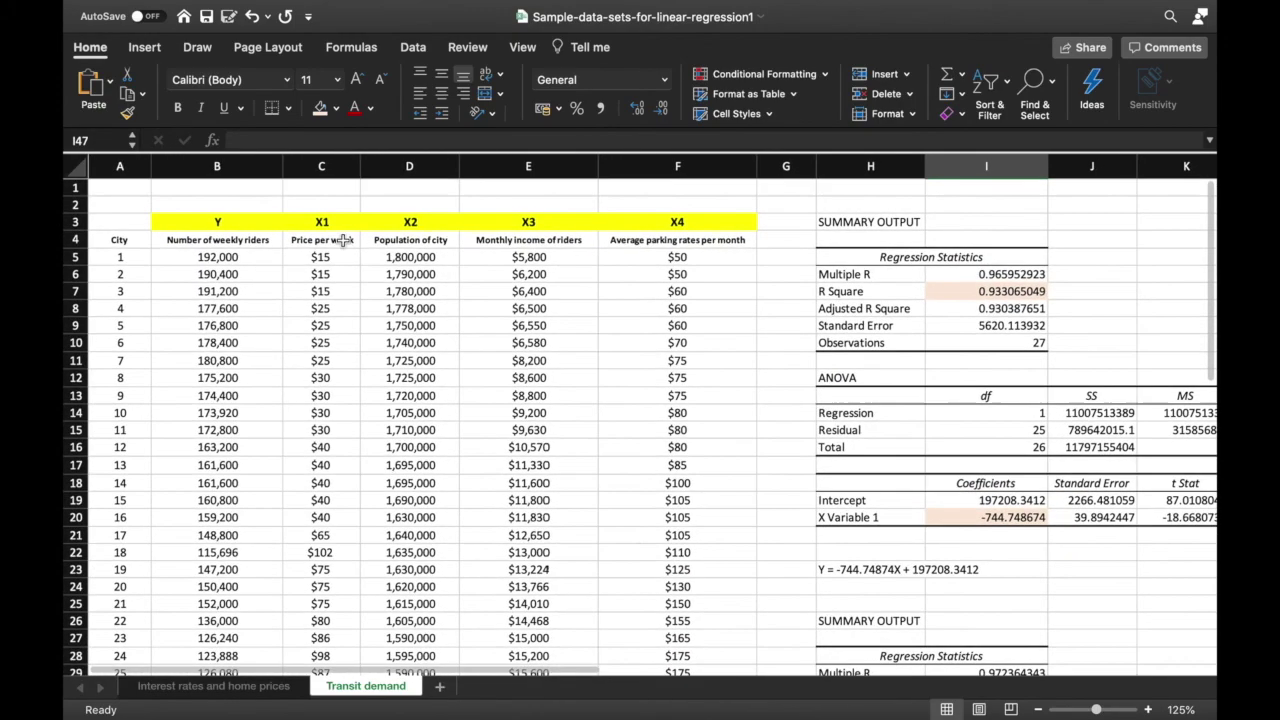
{"action": "scroll", "coordinate": [679, 577], "scroll_direction": "down", "scroll_amount": 10}
{"action": "scroll", "coordinate": [679, 577], "scroll_direction": "right", "scroll_amount": 3}
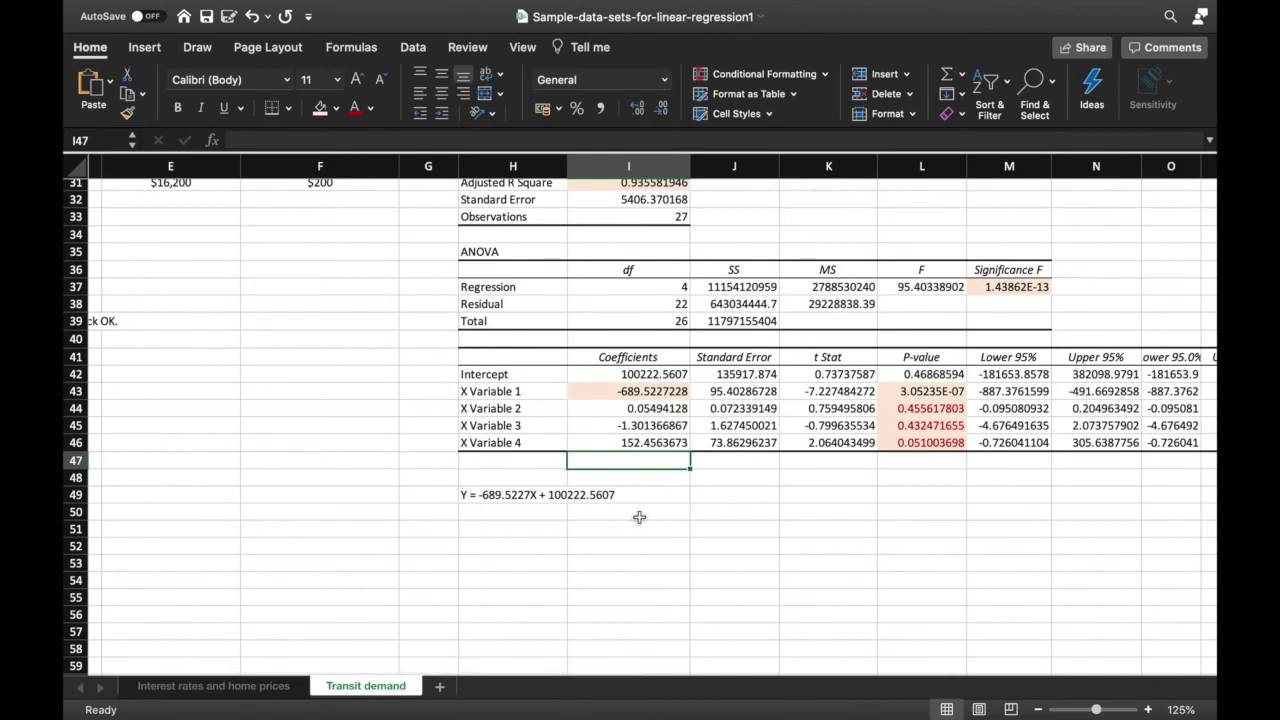
{"action": "scroll", "coordinate": [553, 537], "scroll_direction": "up", "scroll_amount": 3}
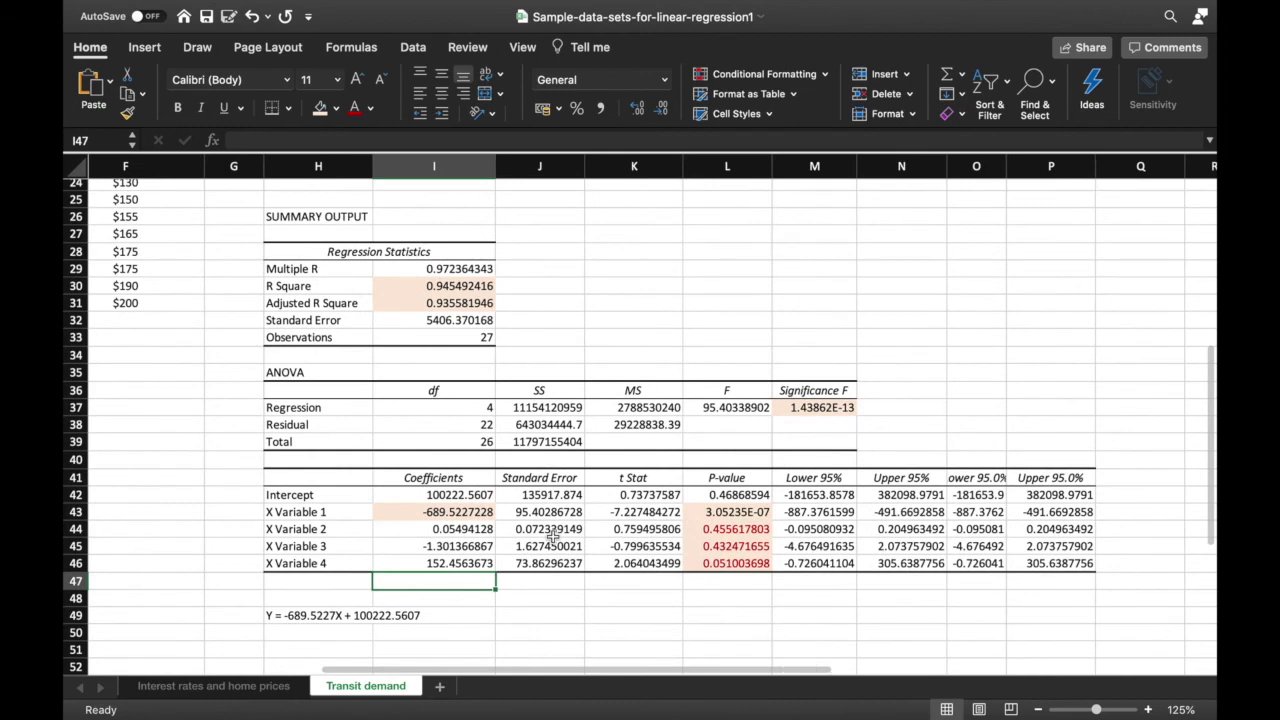
{"action": "scroll", "coordinate": [553, 537], "scroll_direction": "right", "scroll_amount": 2}
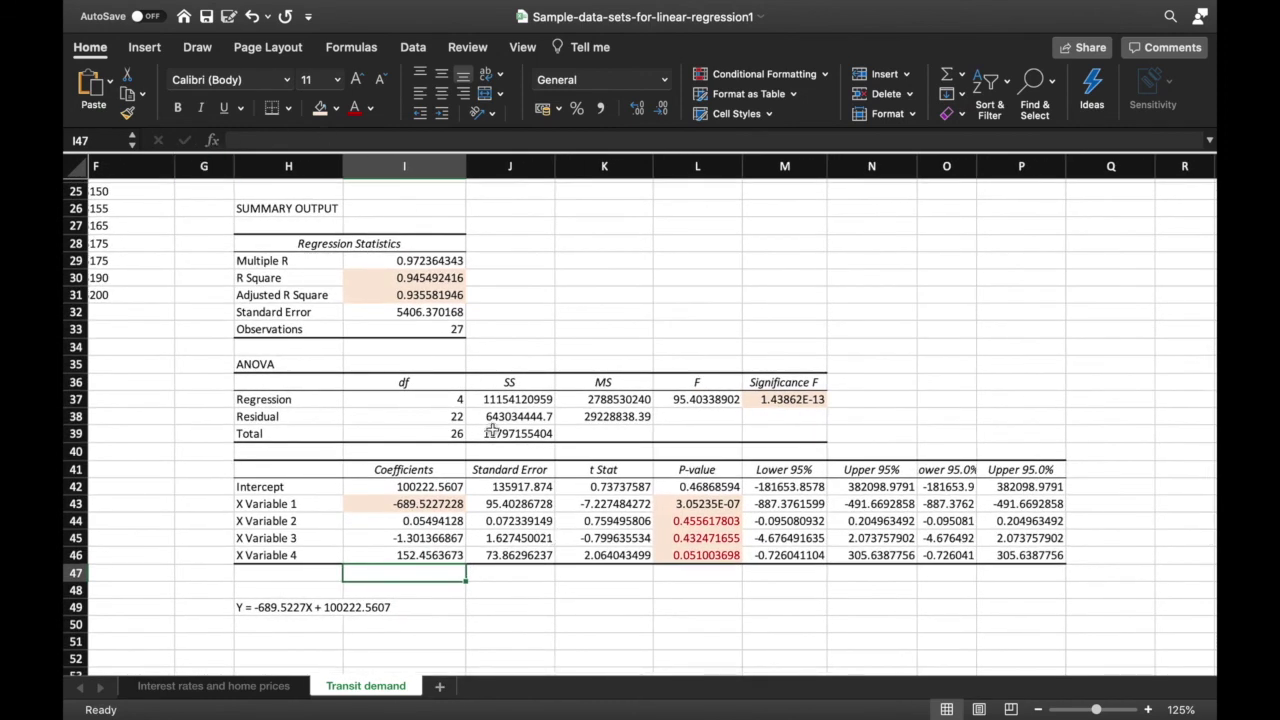
- Collapse the ribbon and zoom the sheet out to 66% to show the transit data and both regression outputs together
{"action": "left_click", "coordinate": [90, 47]}
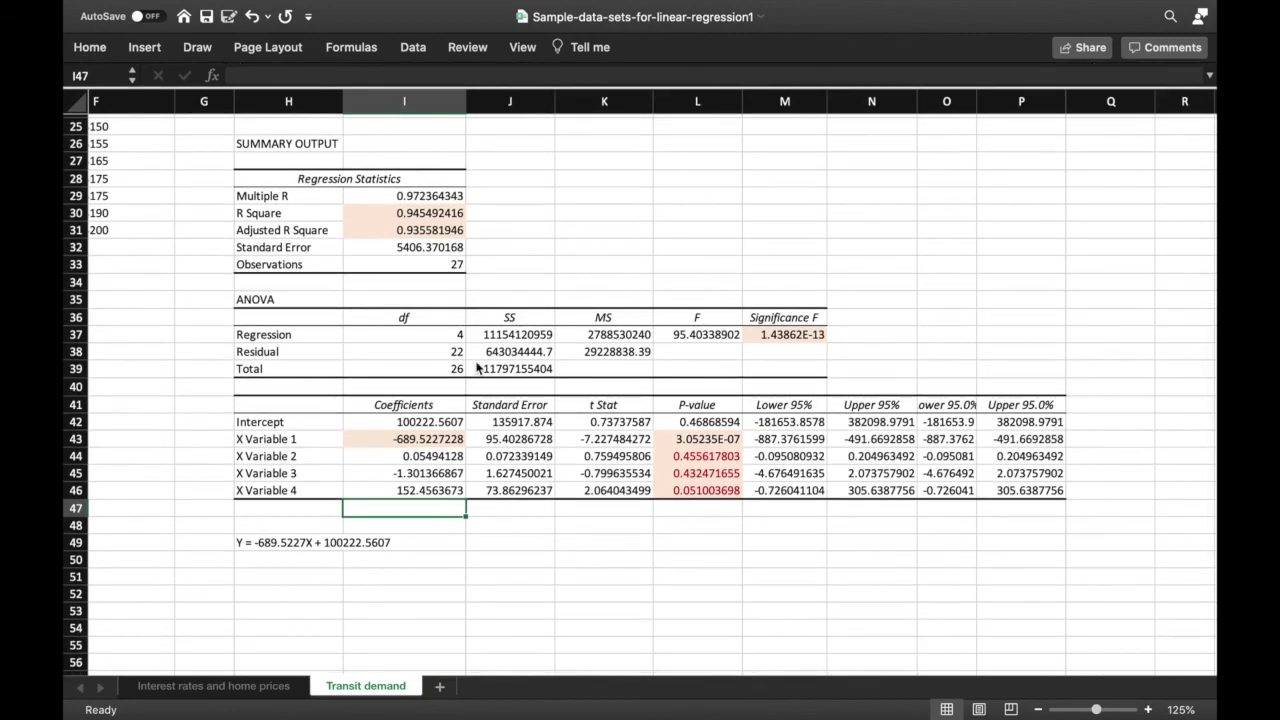
{"action": "scroll", "coordinate": [477, 368], "scroll_direction": "down", "scroll_amount": 5}
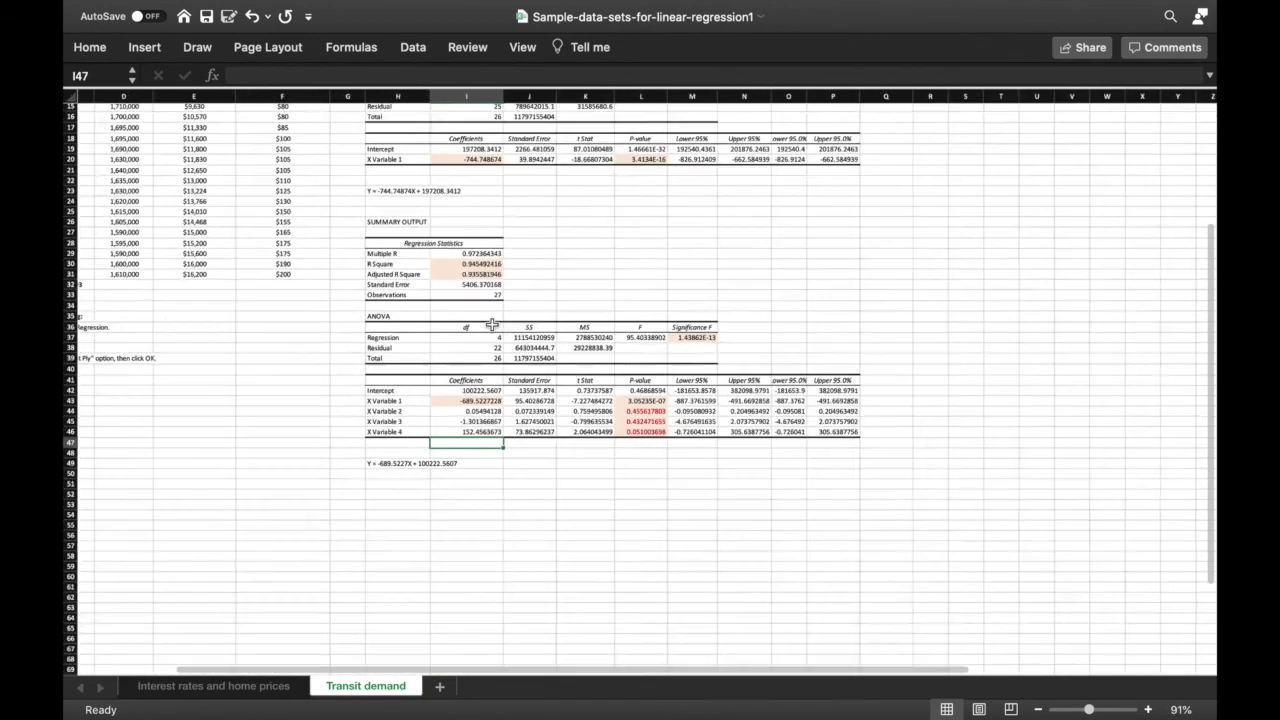
{"action": "scroll", "coordinate": [492, 325], "scroll_direction": "down", "scroll_amount": 3}
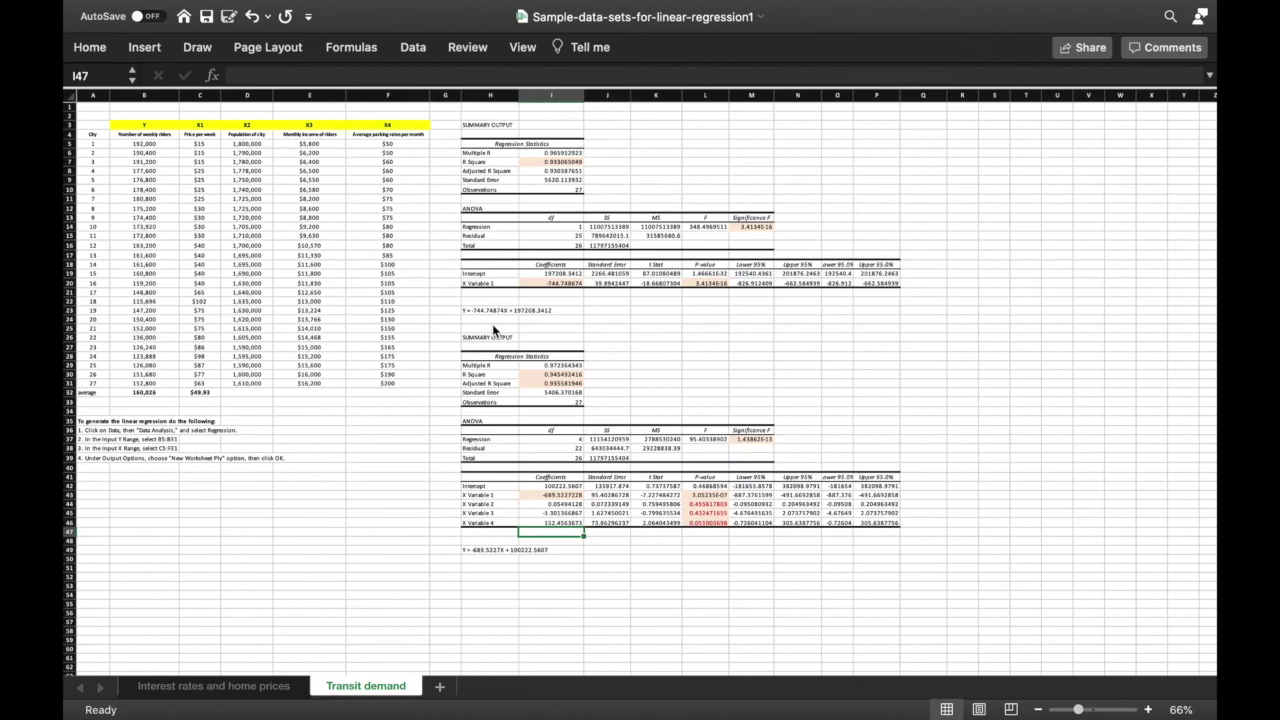
{"action": "mouse_move", "coordinate": [700, 7]}
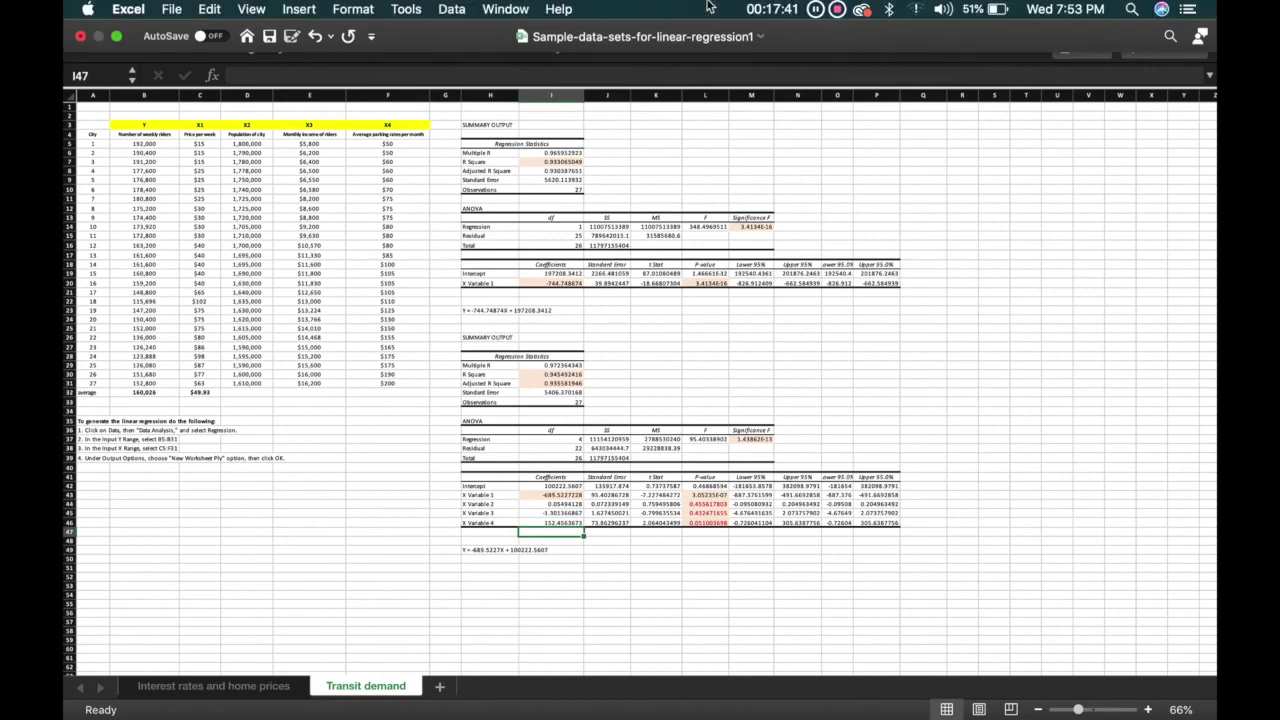